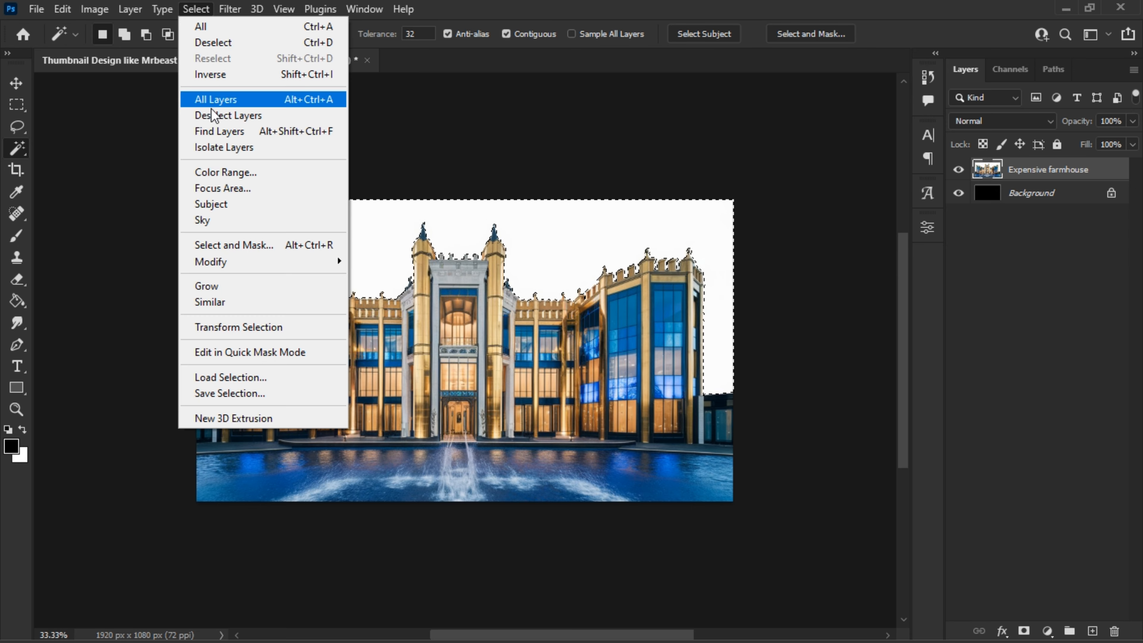
- Expand the white sky selection by 3 pixels and delete it, erasing the leftover line along the farmhouse layer's upper edge
mouse_move(321, 260)
click(378, 293)
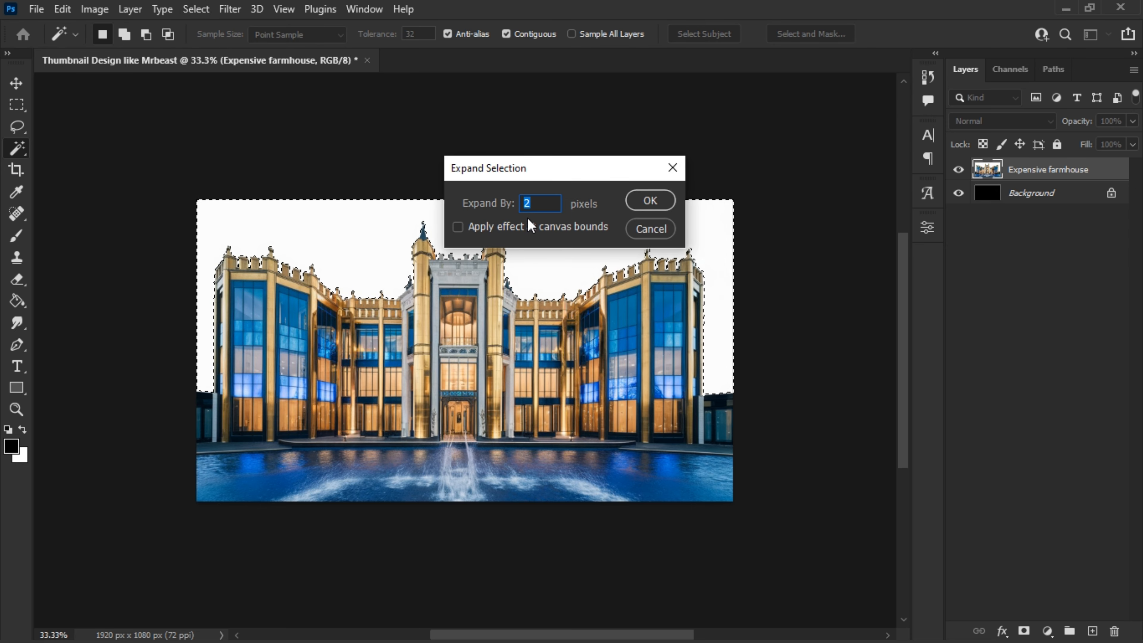
text(3)
click(636, 204)
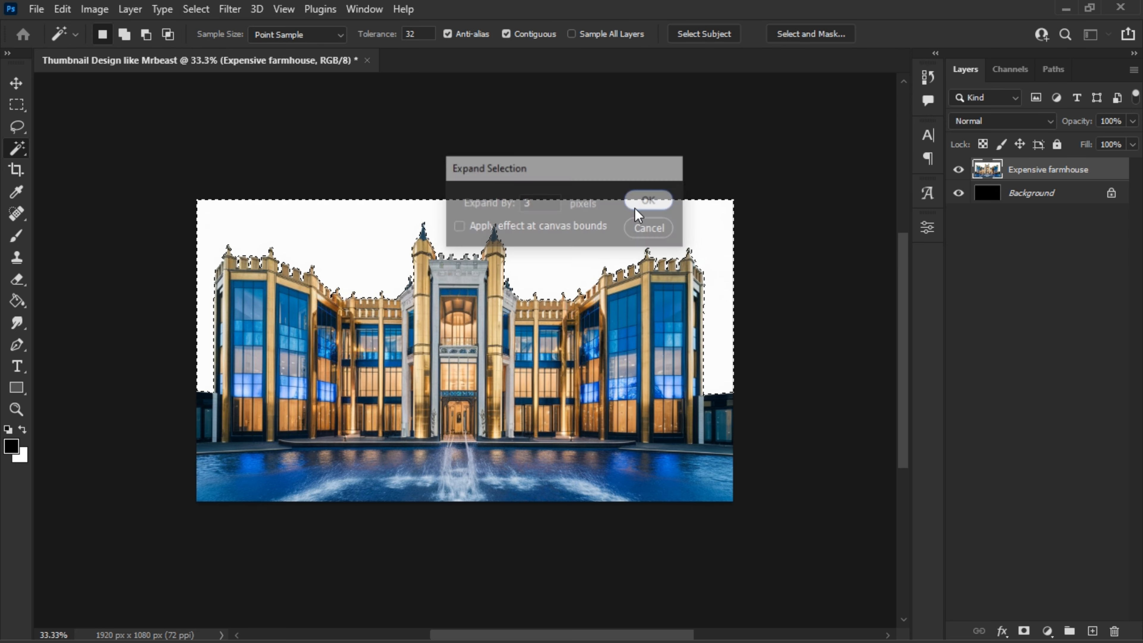
key(Delete)
key(ctrl+d)
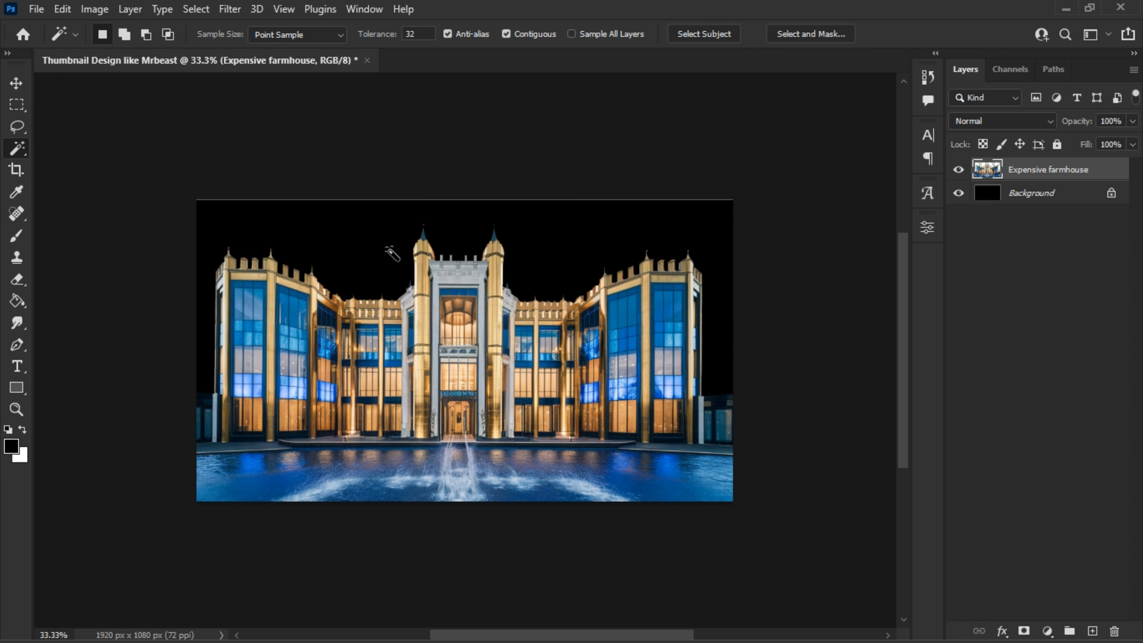
click(17, 279)
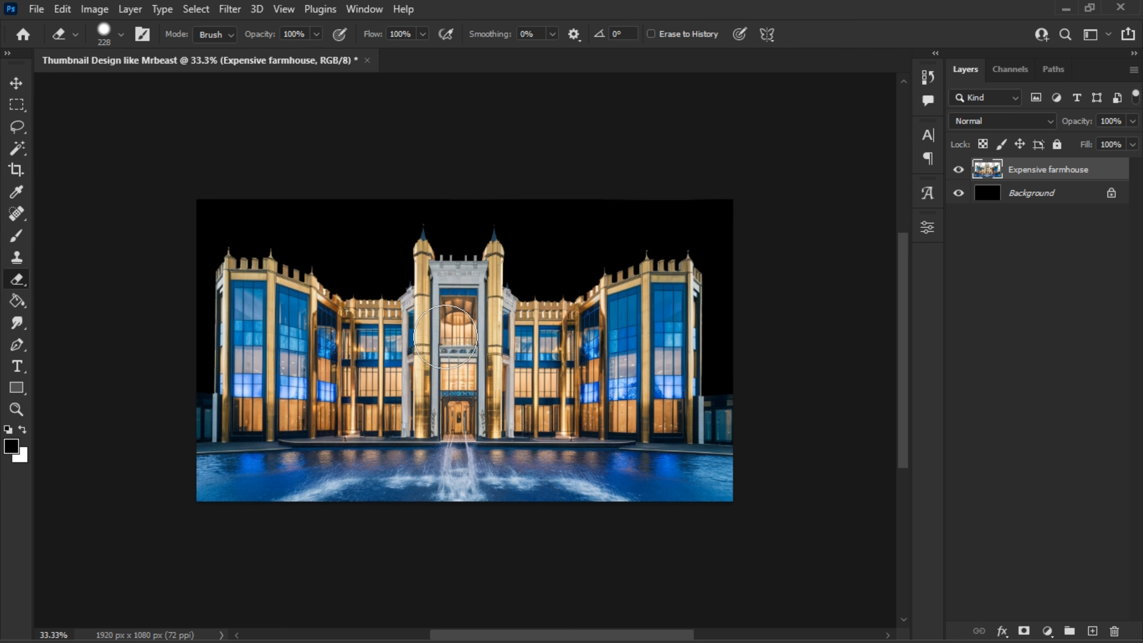
click(16, 83)
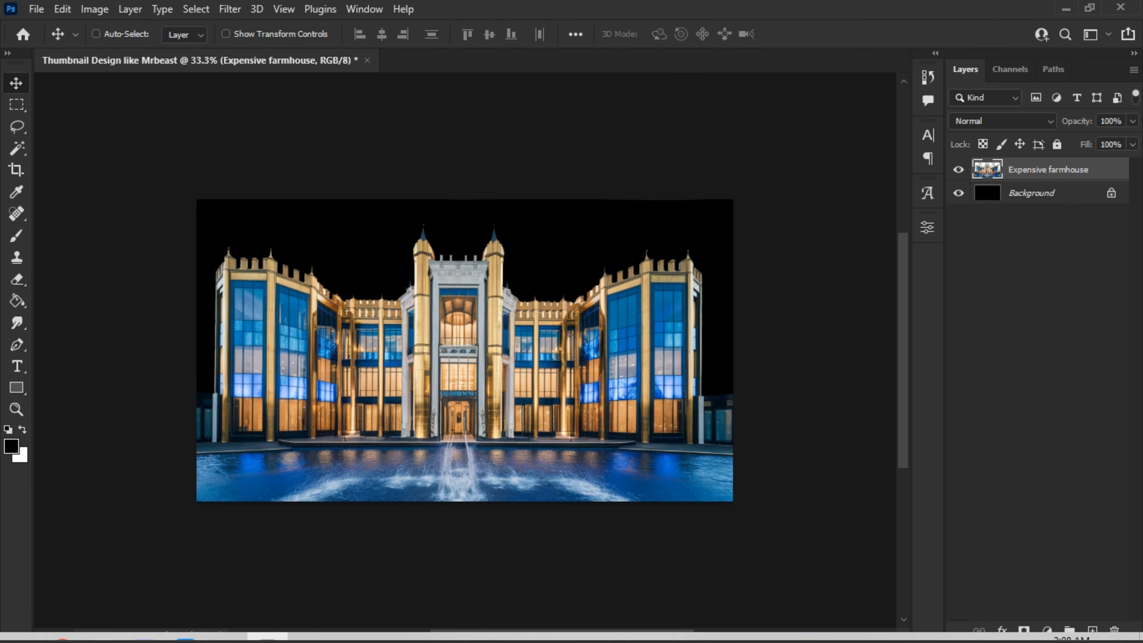
- Place the Texture 2 ground image over the farmhouse and scale it to about 525% so it covers the canvas
click(229, 626)
drag(421, 329, 212, 380)
drag(467, 320, 463, 96)
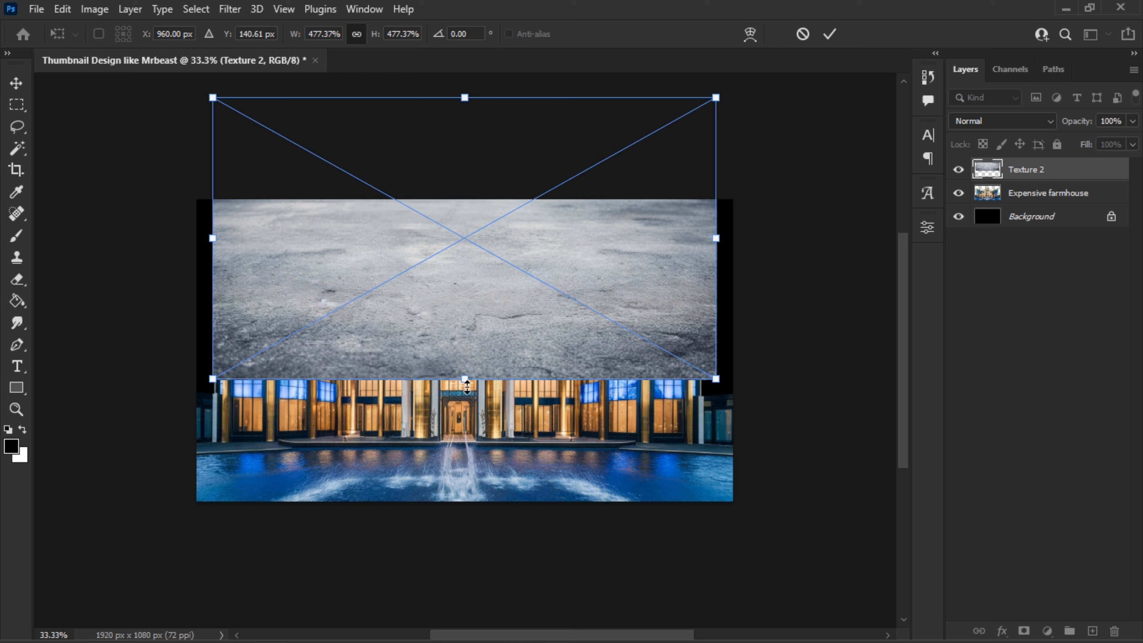
drag(466, 382, 470, 416)
drag(475, 345, 476, 430)
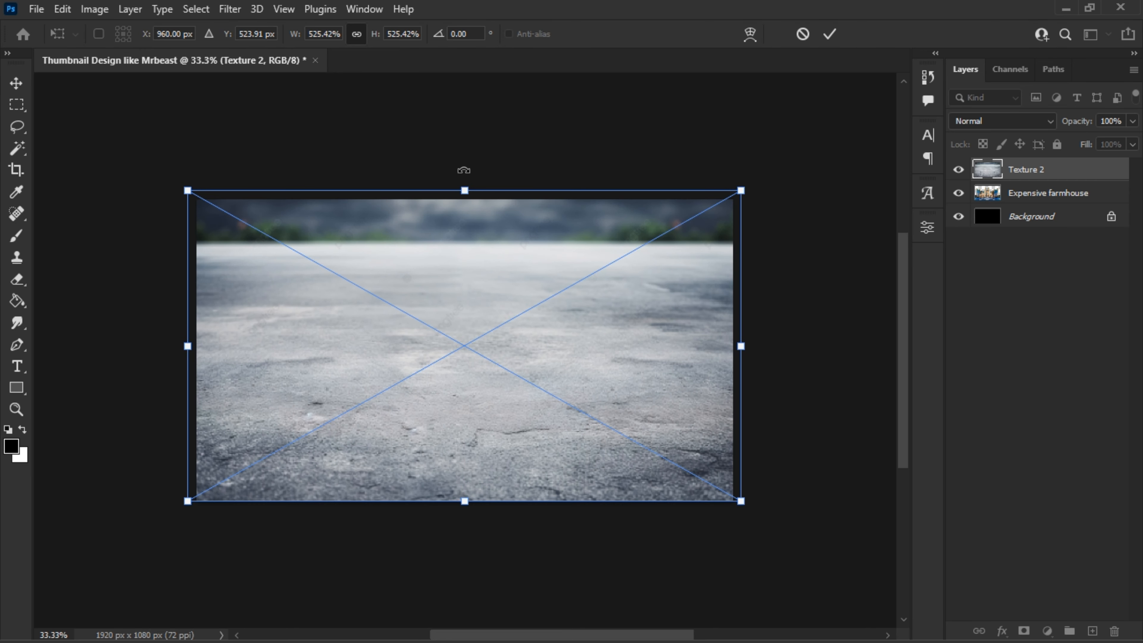
- Squash Texture 2 to the lower part of the canvas and warp it with an arched upper edge, shifting it slightly down
drag(463, 198, 447, 340)
right_click(475, 415)
click(537, 256)
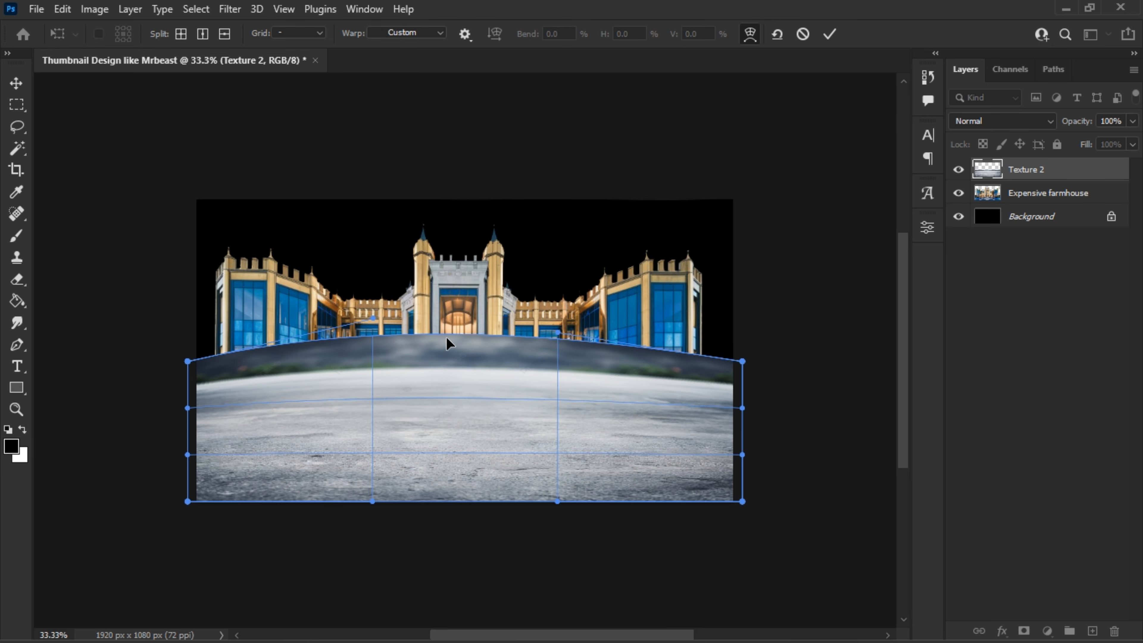
drag(449, 407, 459, 409)
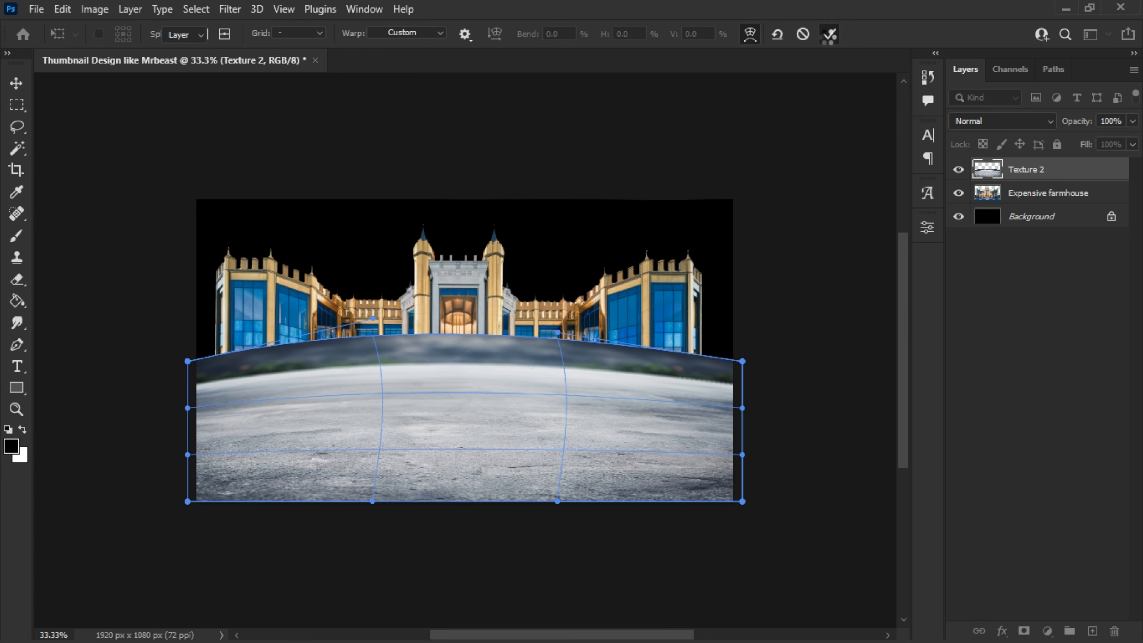
click(830, 34)
drag(537, 454, 539, 484)
- Hide Texture 2, scale the Expensive farmhouse layer to about 90% and move it against the canvas's right edge
click(959, 170)
click(1035, 198)
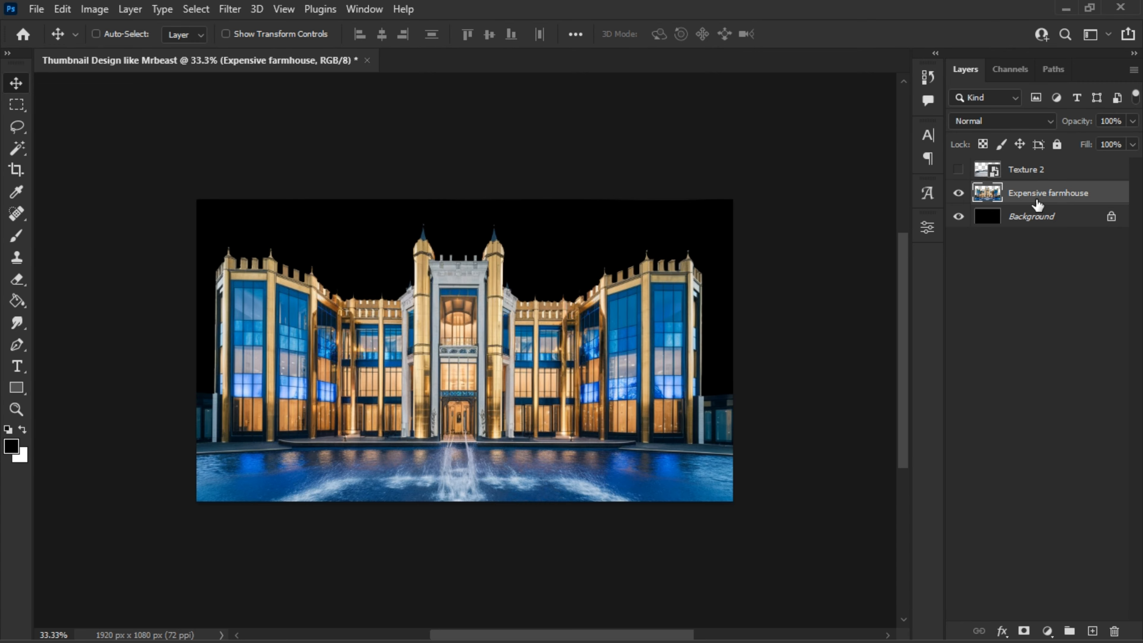
key(ctrl+t)
drag(461, 194, 464, 226)
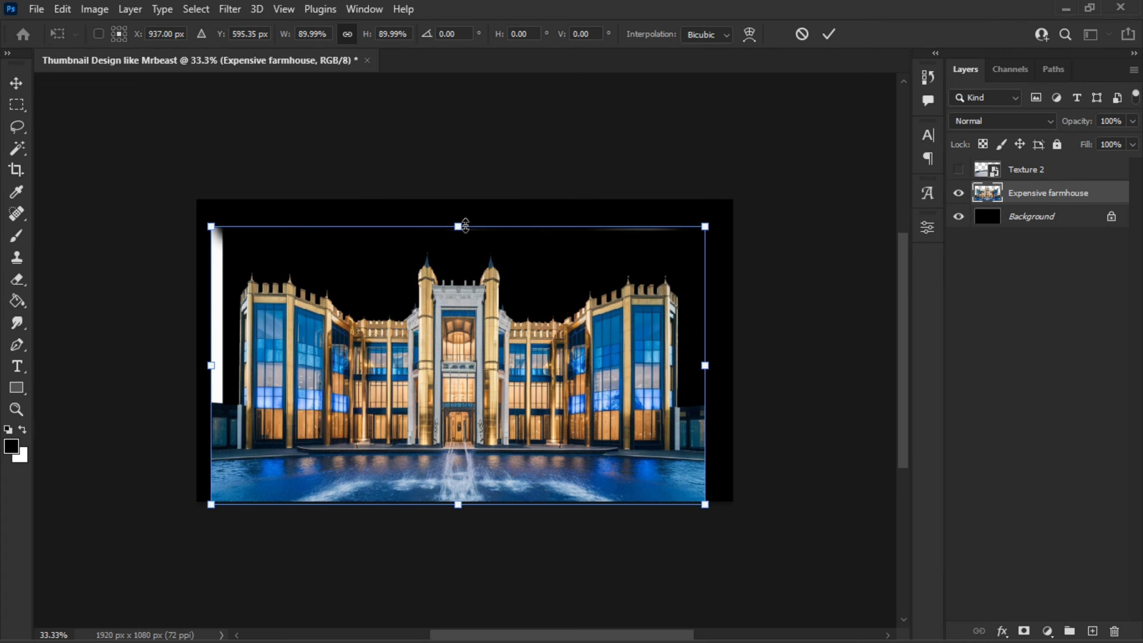
click(830, 34)
drag(592, 258, 636, 253)
- Delete the white vertical strip beside the left wing on the Expensive farmhouse layer using a rectangular selection
click(16, 105)
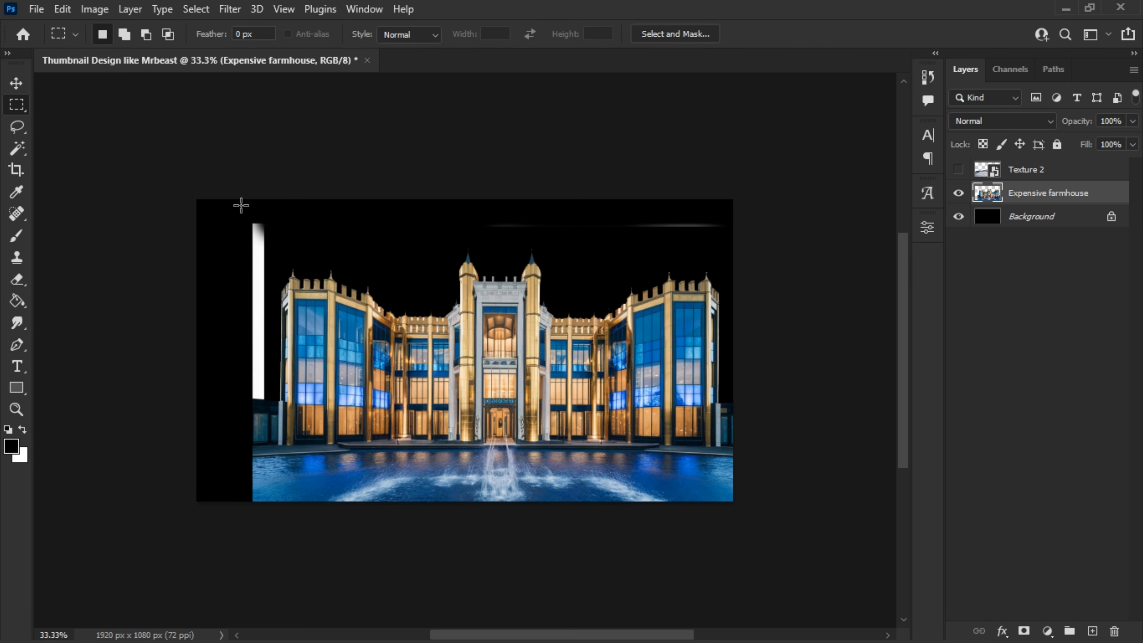
drag(240, 204, 272, 401)
key(Delete)
key(ctrl+d)
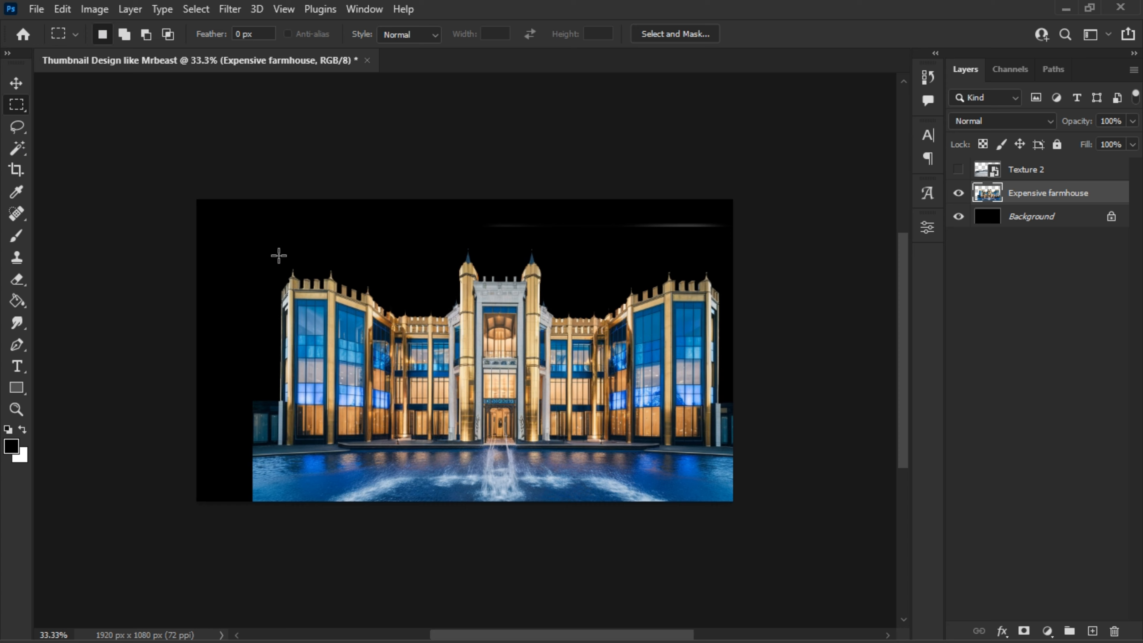
- Copy the building's left wing to a new layer and flip the copy horizontally
drag(279, 256, 389, 449)
key(ctrl+j)
click(16, 90)
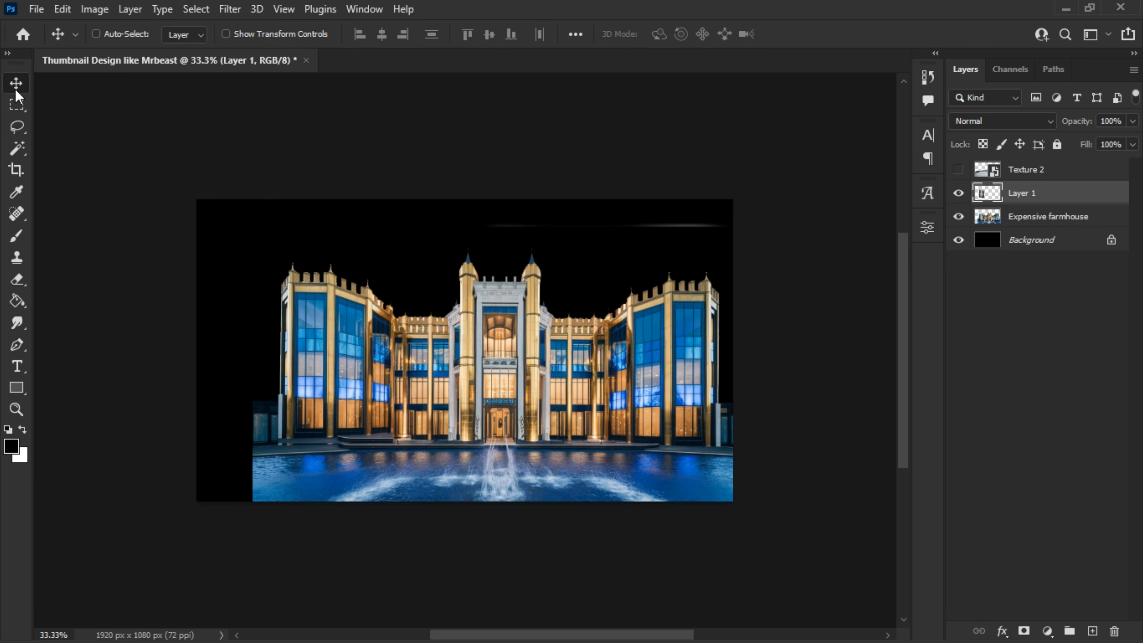
key(ctrl+t)
right_click(454, 383)
click(495, 335)
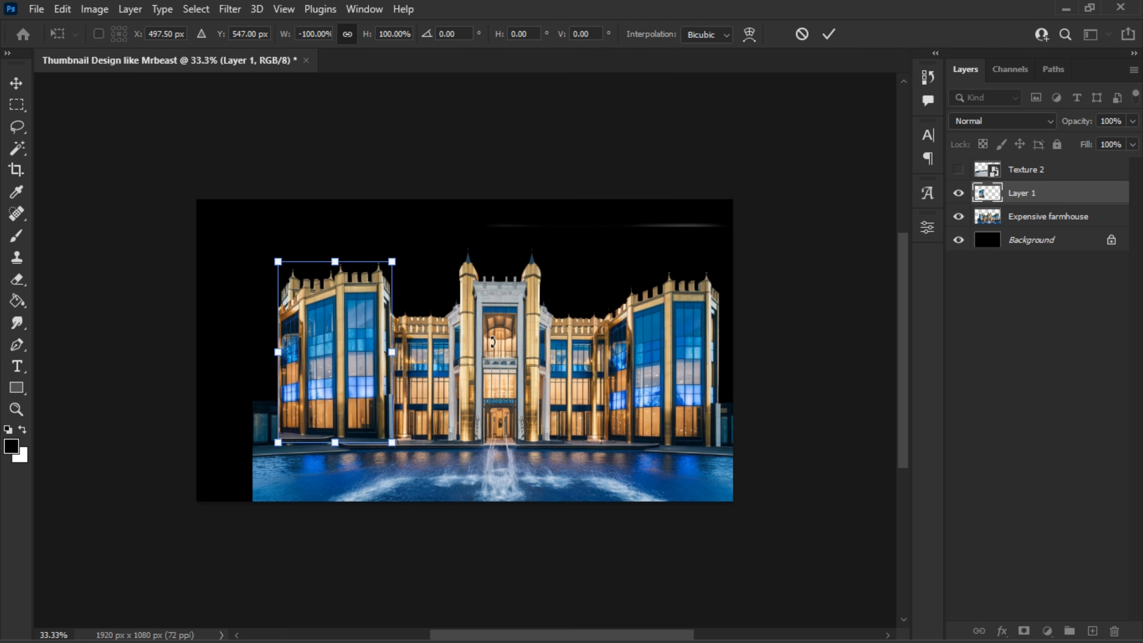
key(Return)
- Move the flipped wing copy into the empty area at the canvas's left edge, aligned with the original wing
drag(377, 327, 258, 331)
key(Up)
key(Up)
key(Up)
key(Up)
key(Up)
key(Up)
key(Left)
key(Left)
key(Left)
key(Left)
key(Left)
key(Left)
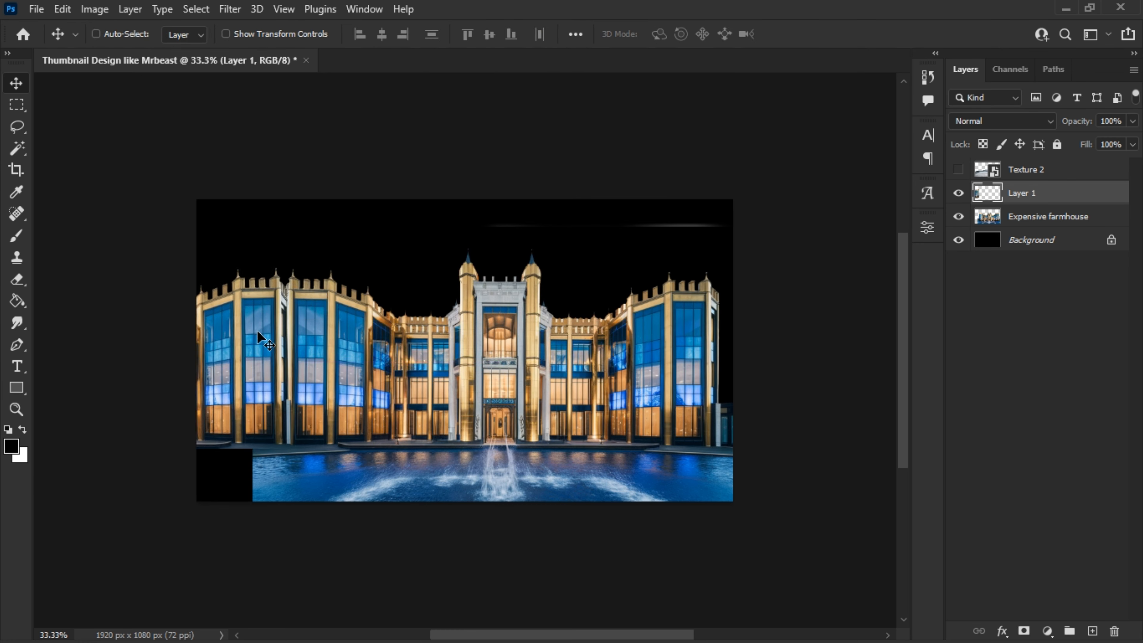
- Trim the right-hand edge of the flipped wing on Layer 1 with a rectangular selection
key(m)
drag(369, 209, 282, 475)
key(Delete)
key(ctrl+d)
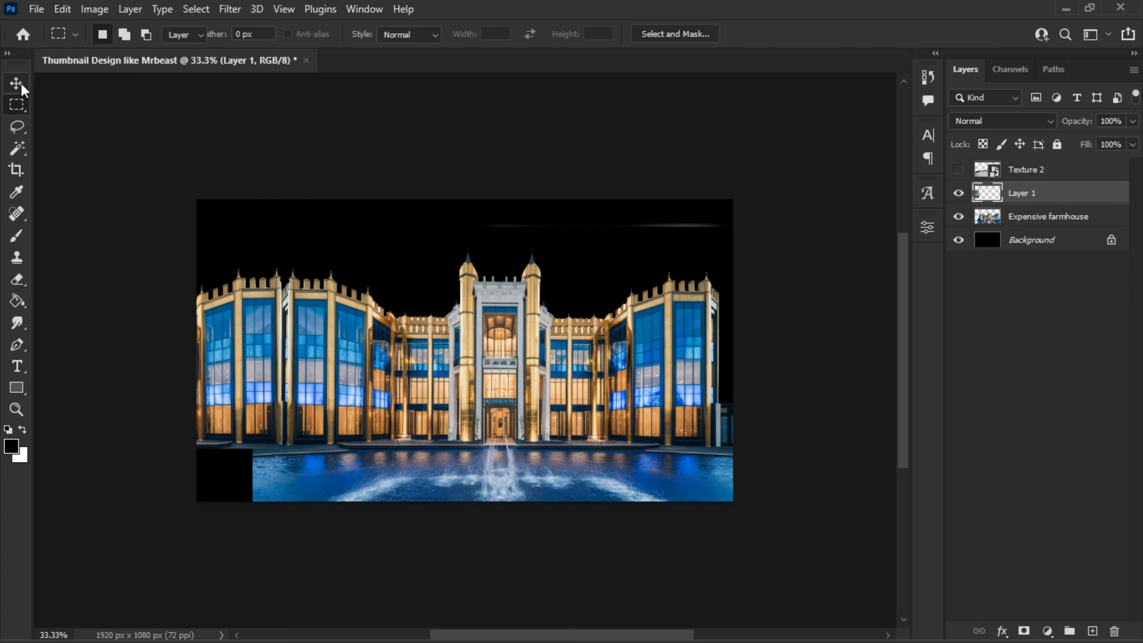
- Nudge the trimmed wing right and slightly down until it joins the original left wing seamlessly
click(21, 86)
key(shift+Right)
key(shift+Right)
key(shift+Right)
key(shift+Right)
key(shift+Right)
key(shift+Right)
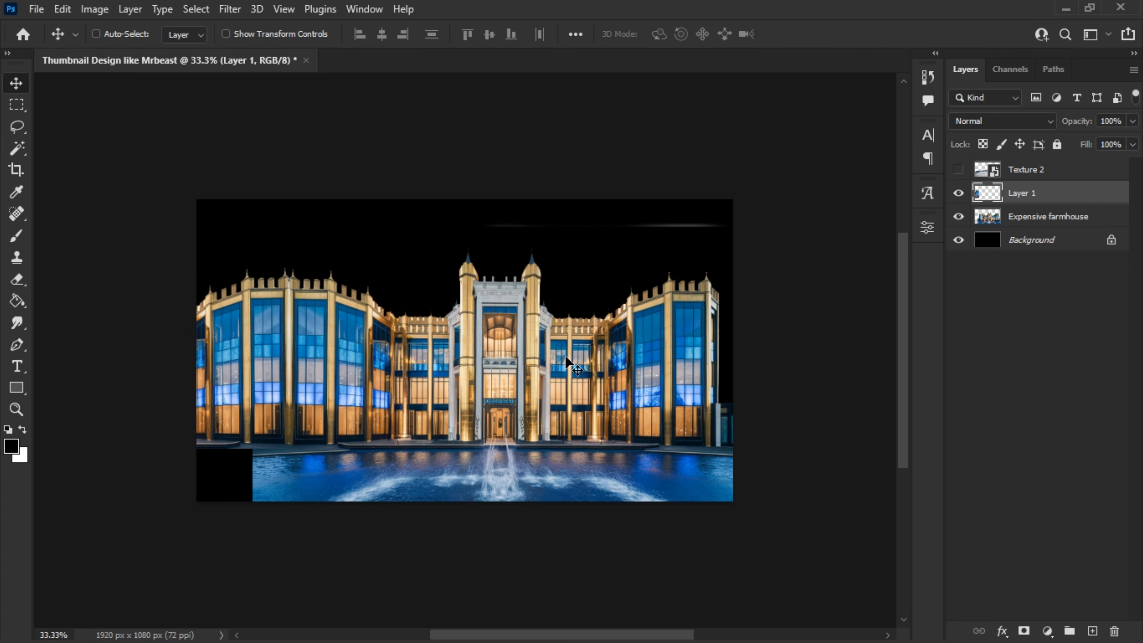
key(Right)
key(Right)
key(Right)
key(Right)
key(Down)
key(Down)
key(Down)
key(Down)
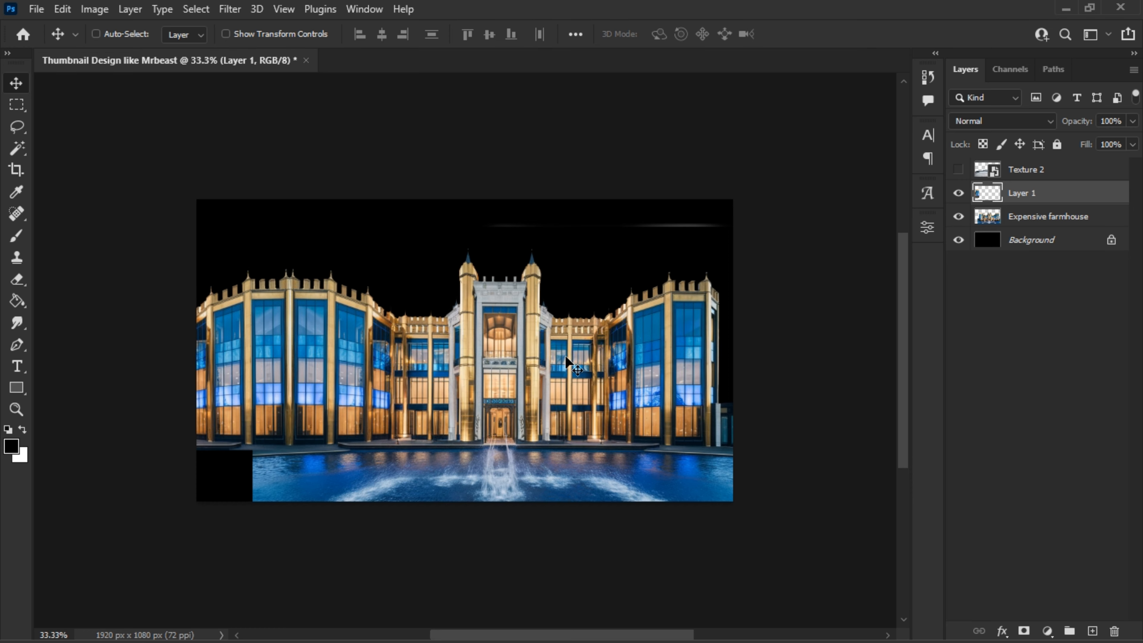
- Show Texture 2 again, move it down and warp its arched middle slightly lower
click(960, 170)
click(1033, 170)
drag(491, 432, 497, 440)
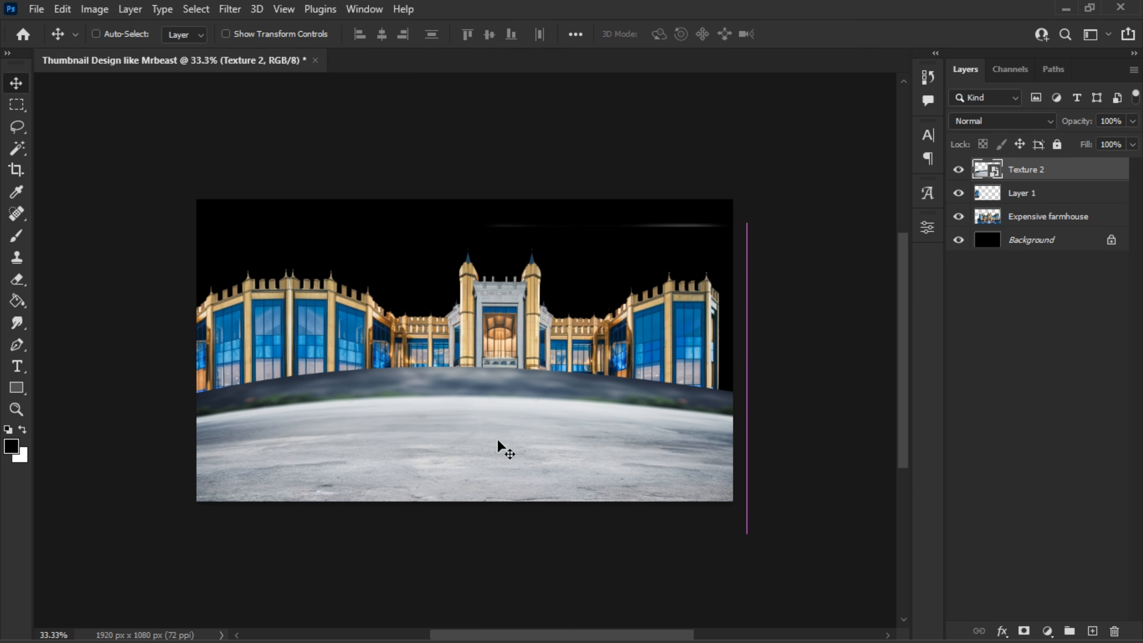
key(ctrl+t)
right_click(479, 403)
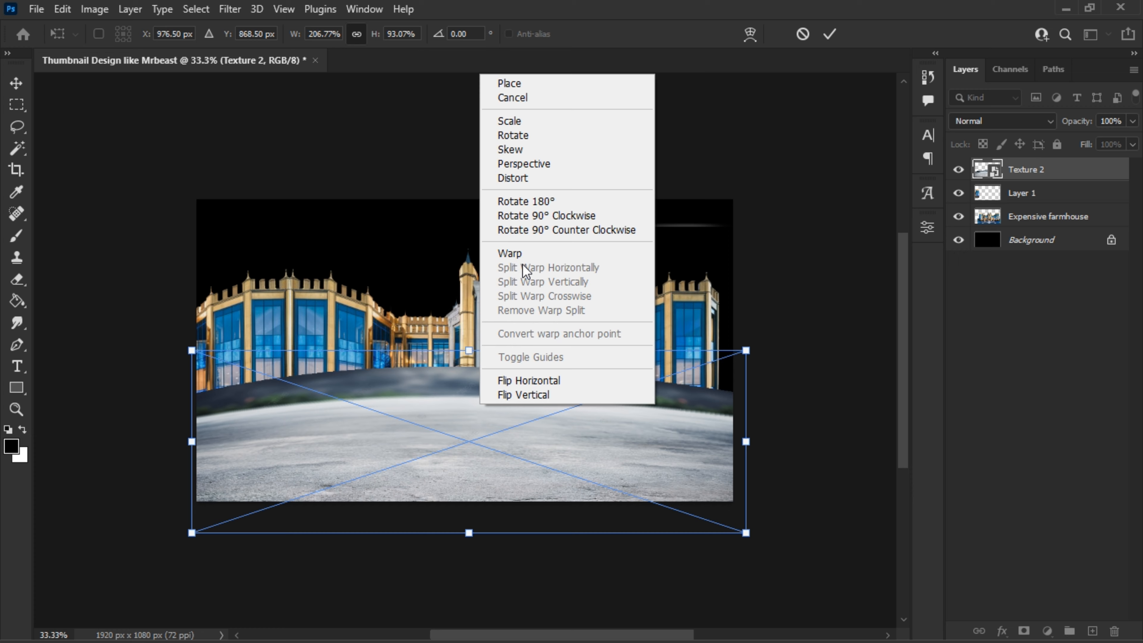
click(513, 258)
drag(451, 408, 449, 418)
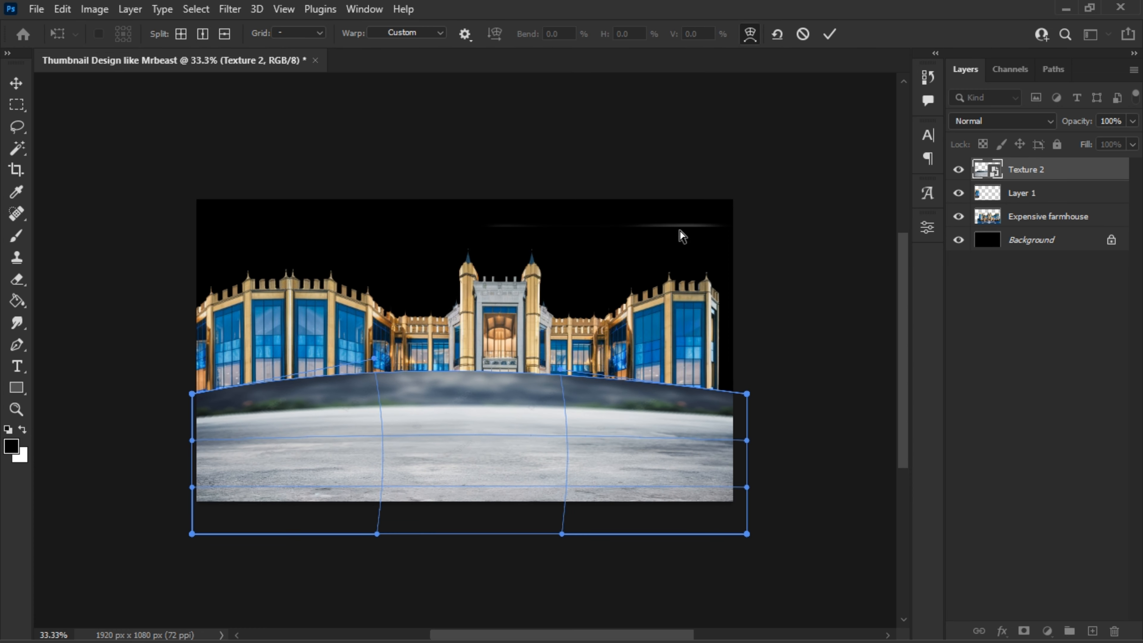
click(830, 35)
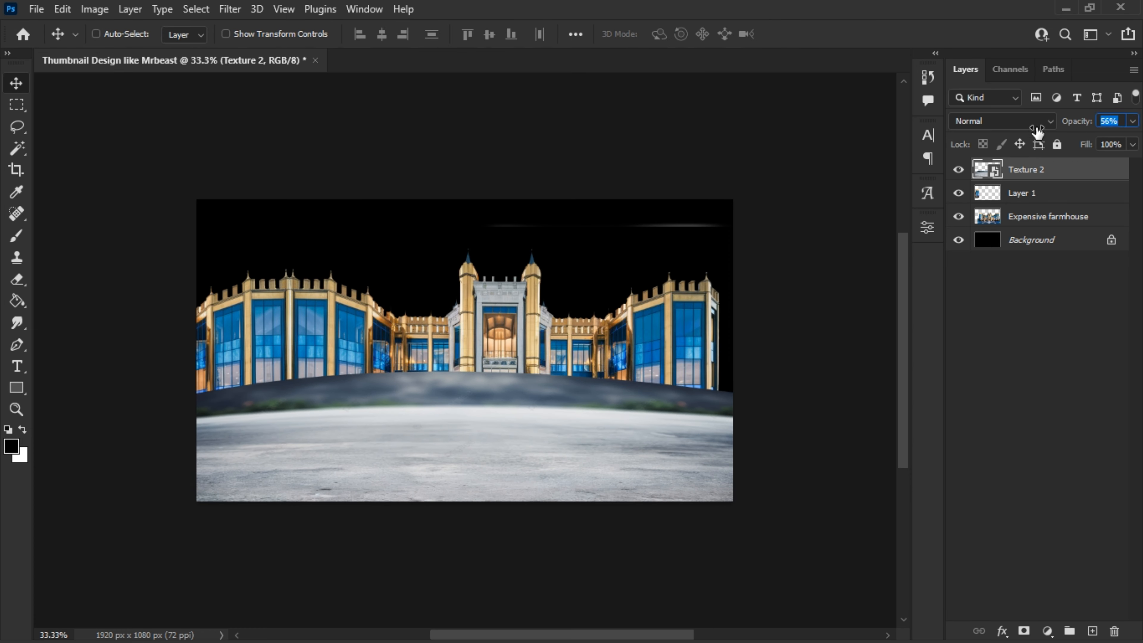
- With Texture 2 at 56% opacity, align ground and building by lowering Texture 2 and raising Layer 1 and Expensive farmhouse together
drag(1038, 132, 1038, 133)
drag(500, 400, 500, 418)
click(1043, 216)
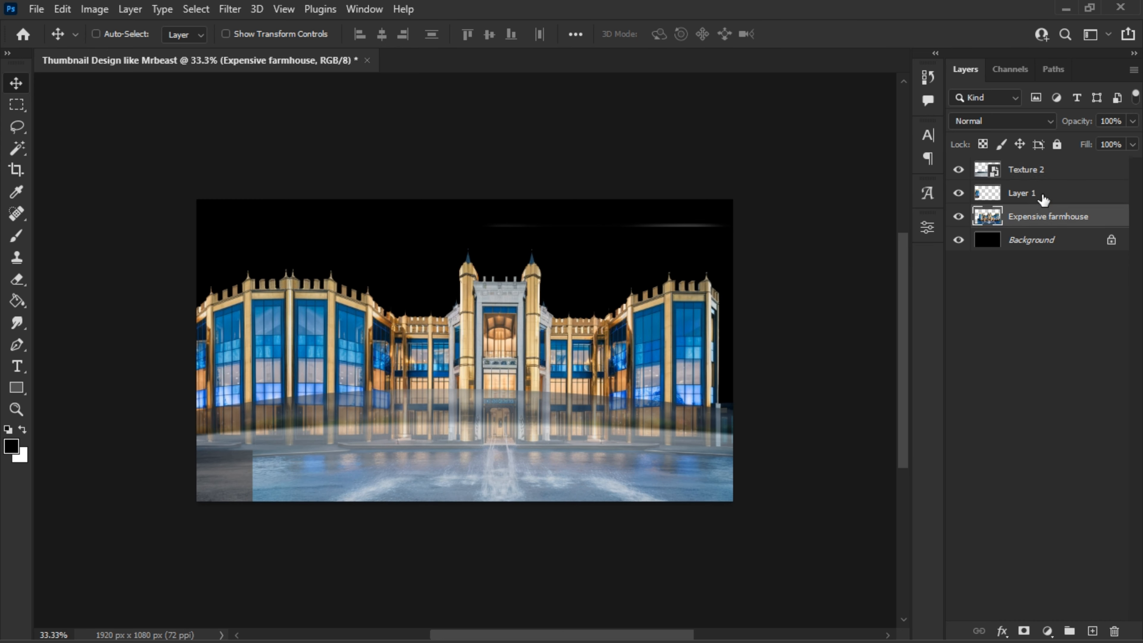
click(1043, 198)
ctrl+click(1046, 218)
drag(641, 365, 640, 348)
- Rasterize Texture 2, erase the part covering the building's lower facade and set the layer's opacity to 100%
click(1040, 178)
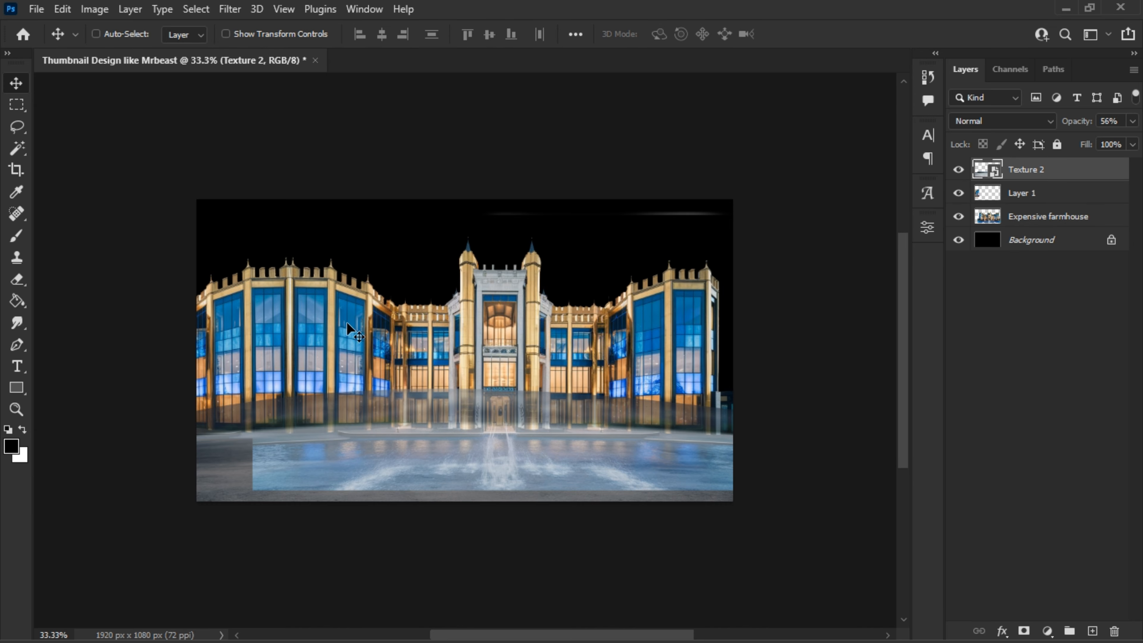
key(e)
click(635, 265)
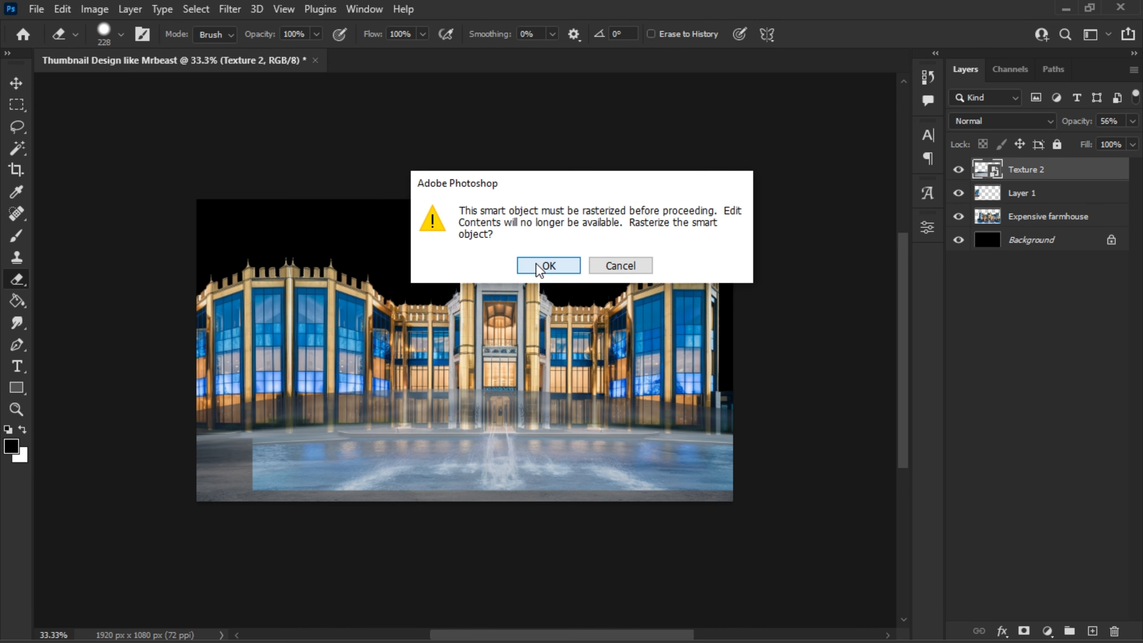
click(538, 265)
drag(722, 401, 217, 397)
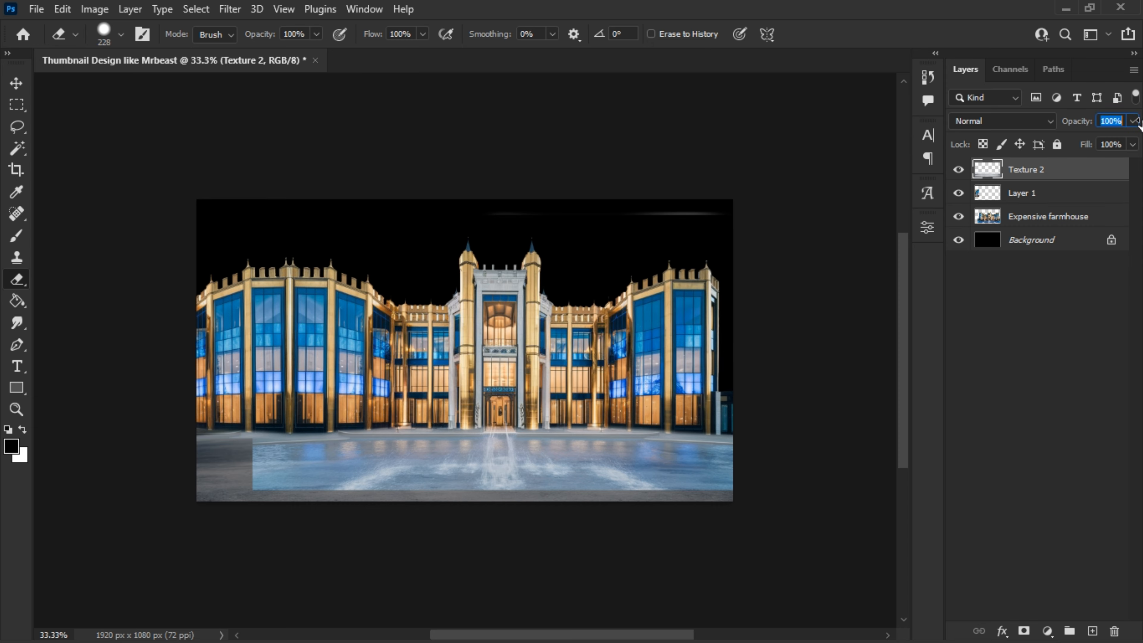
drag(1142, 122, 1142, 122)
drag(618, 397, 676, 401)
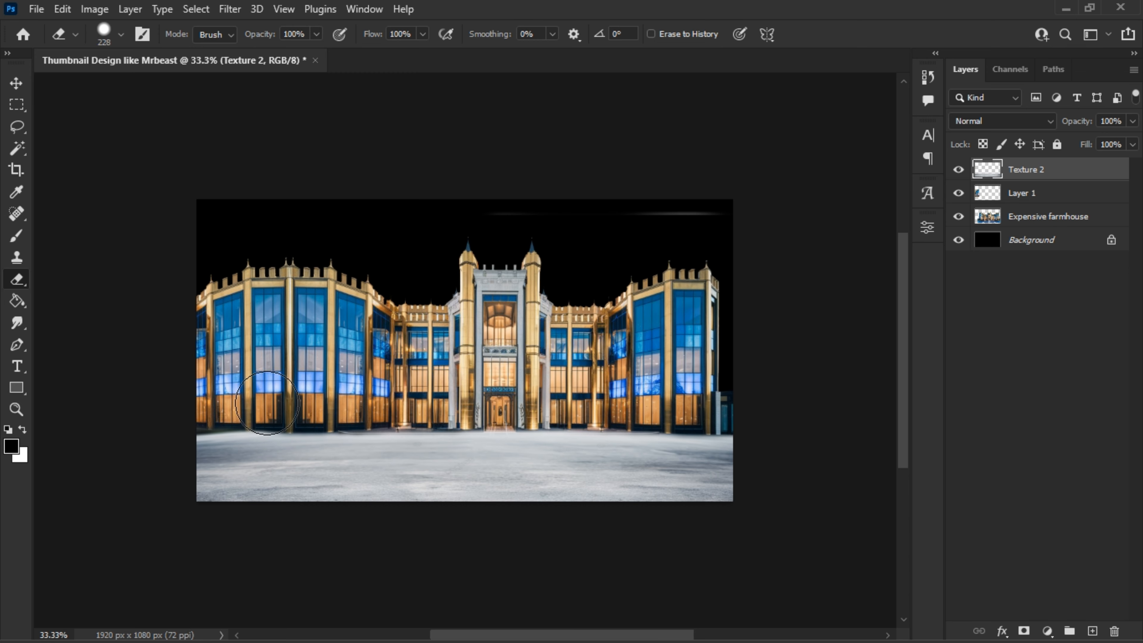
- Erase the faint horizontal line above the towers on the Expensive farmhouse layer
click(1033, 221)
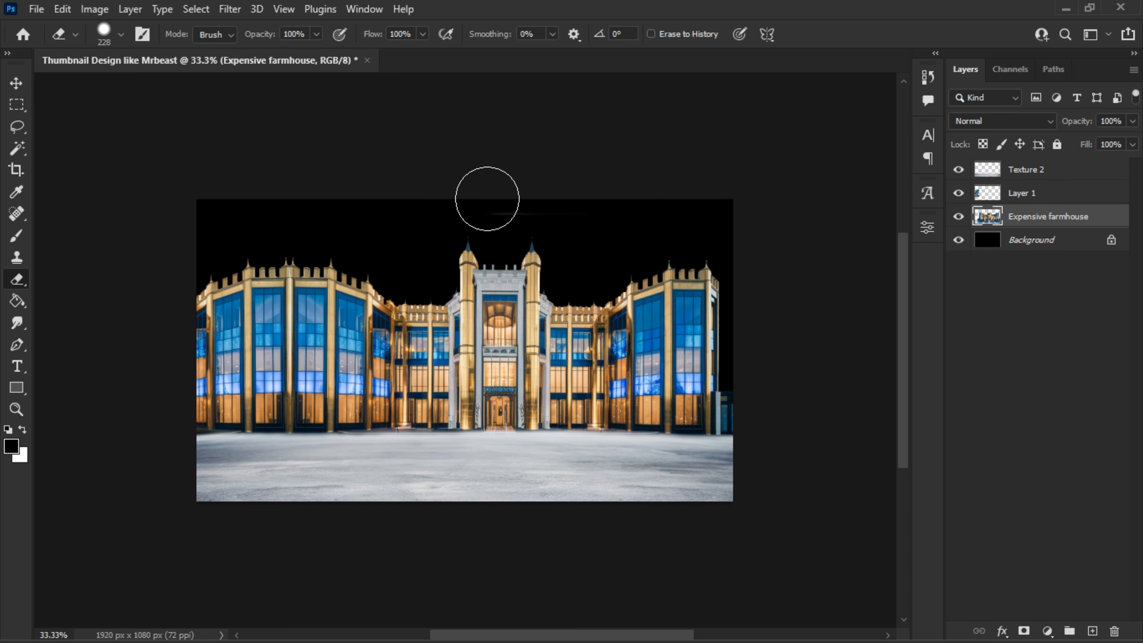
click(20, 88)
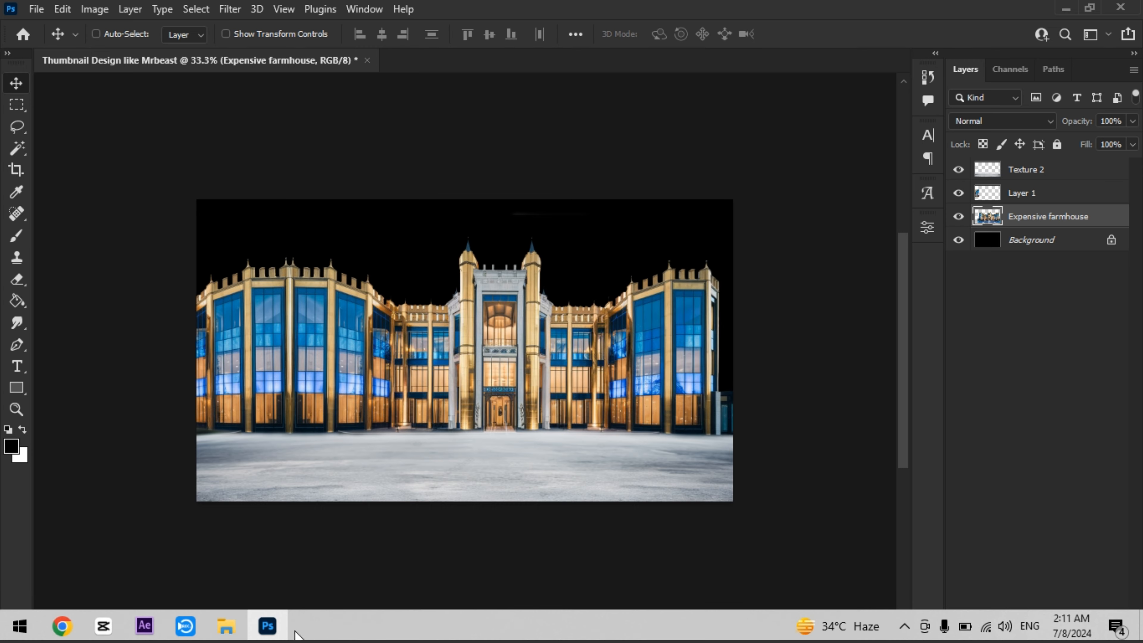
- Place the SKY image scaled to about 212% beneath the Expensive farmhouse layer and shift it up behind the building
click(229, 626)
drag(837, 238, 472, 367)
drag(464, 265, 465, 123)
drag(463, 436, 464, 486)
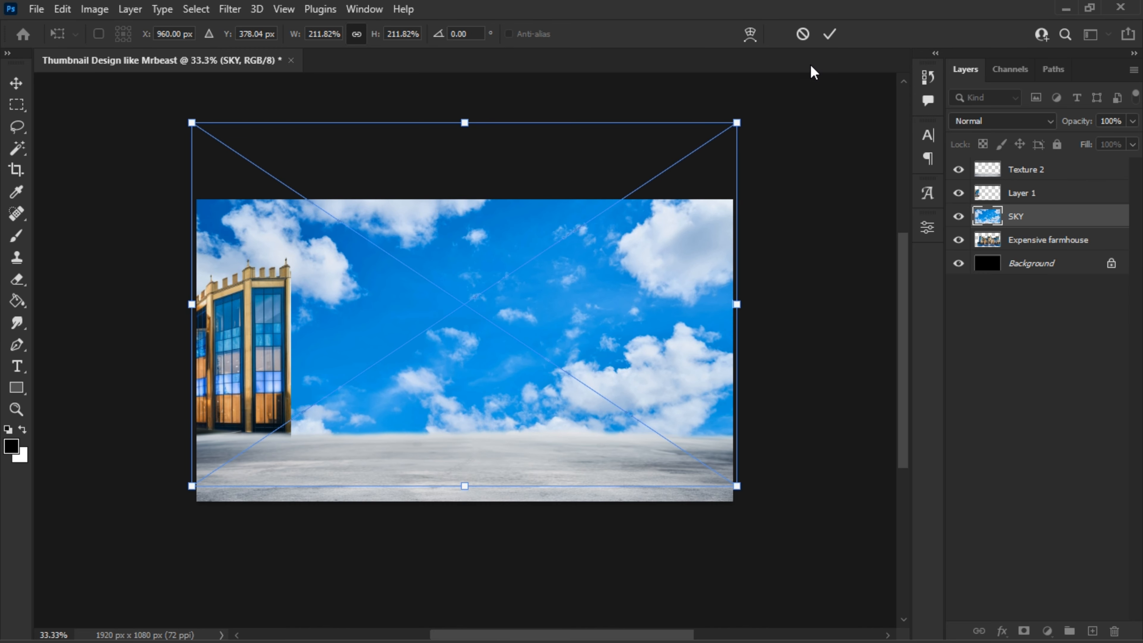
click(831, 35)
drag(1075, 221, 1073, 247)
drag(621, 335, 616, 282)
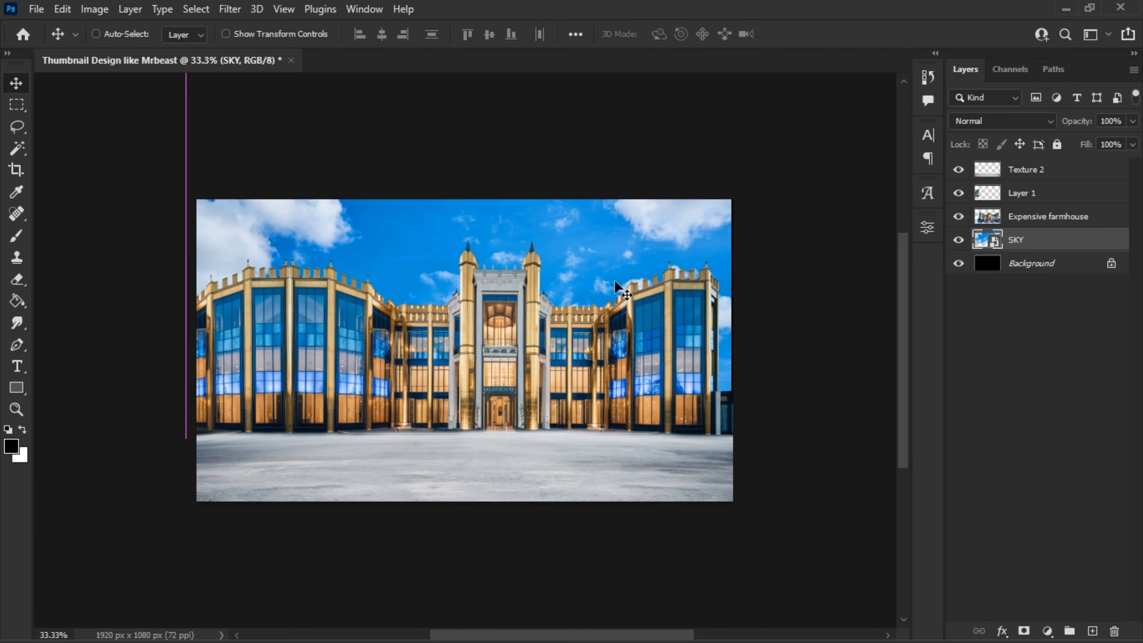
- Duplicate Layer 1, flip the copy horizontally and move it over the building's right end to extend the facade
click(1034, 203)
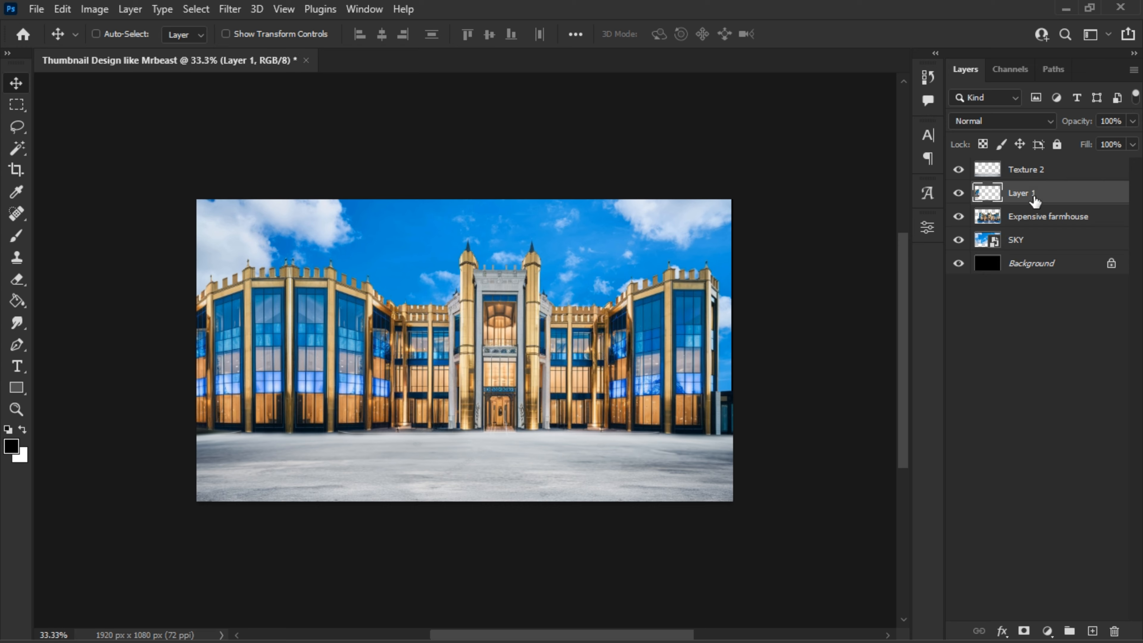
drag(1034, 202, 1092, 630)
drag(306, 367, 547, 376)
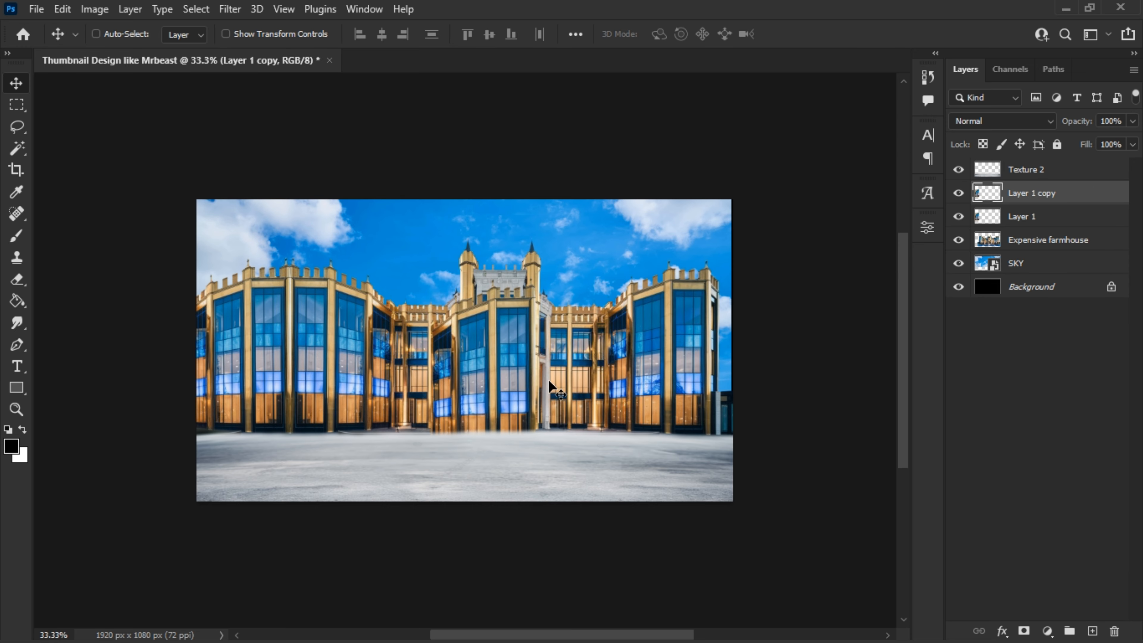
key(ctrl+t)
right_click(486, 292)
click(539, 620)
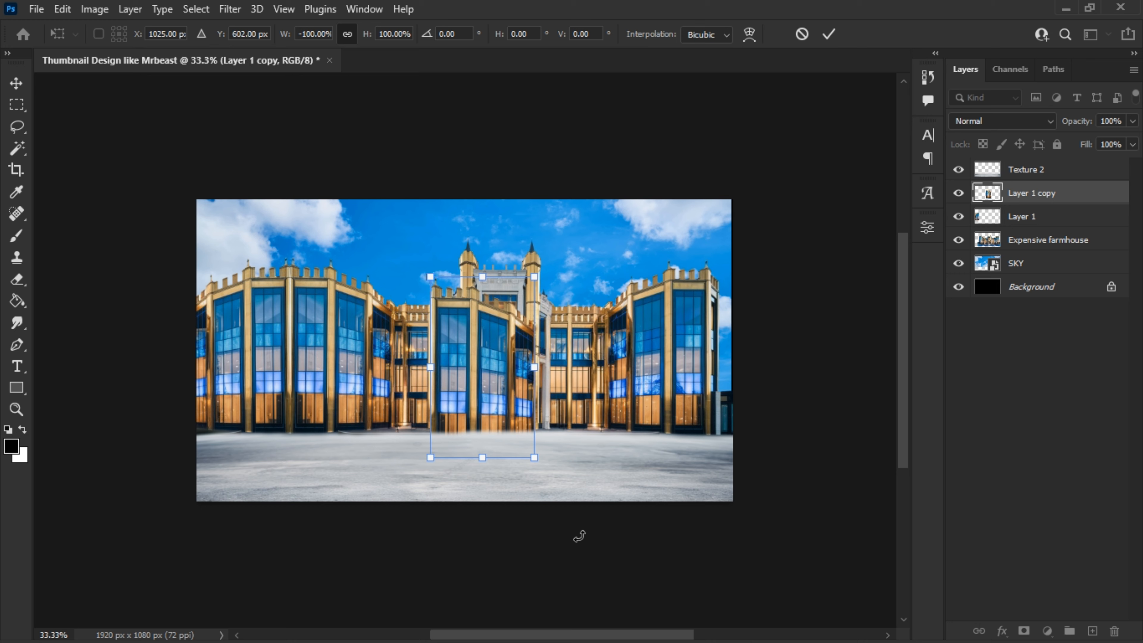
key(Return)
drag(497, 396, 773, 384)
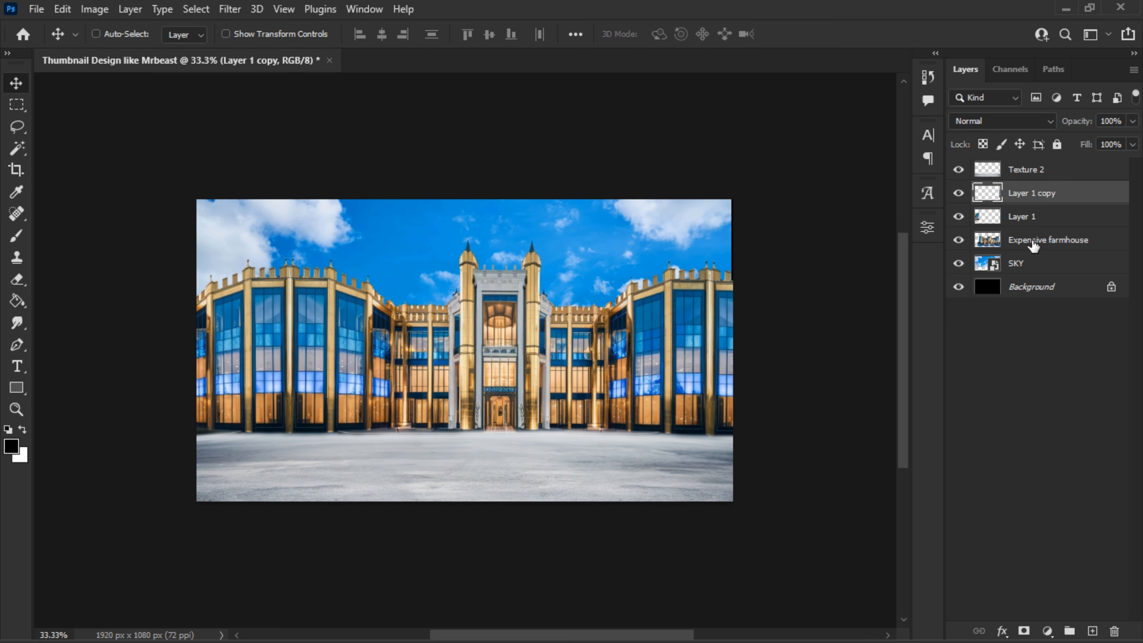
- Place Expensive farmhouse above Layer 1 copy and merge it with Layer 1 copy and Layer 1
drag(1033, 245, 1060, 184)
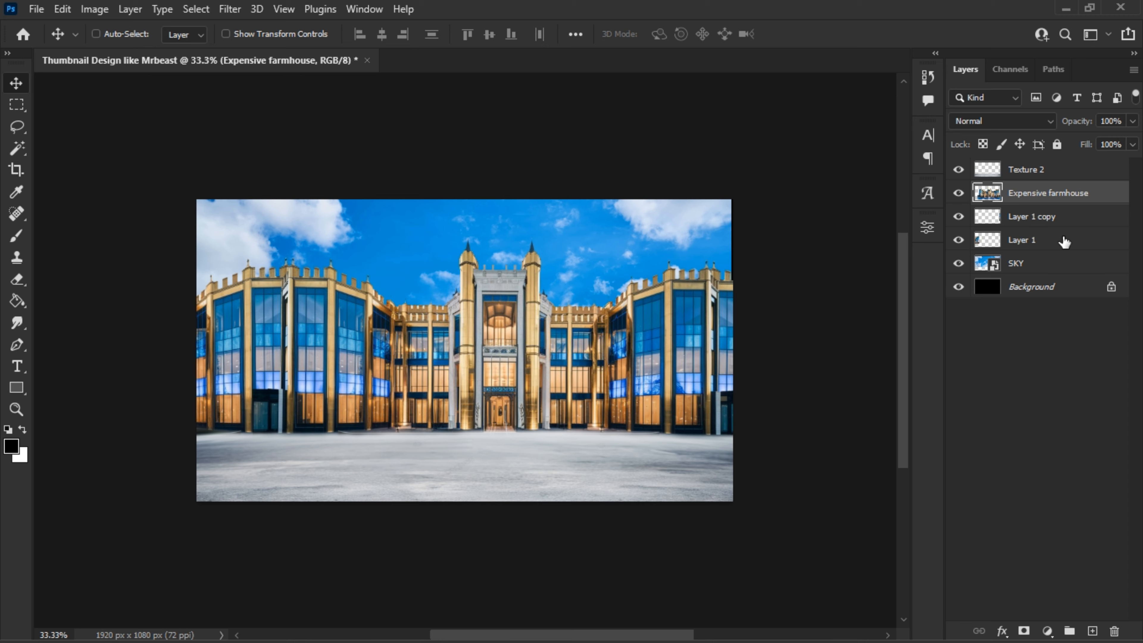
shift+click(1064, 242)
key(ctrl+e)
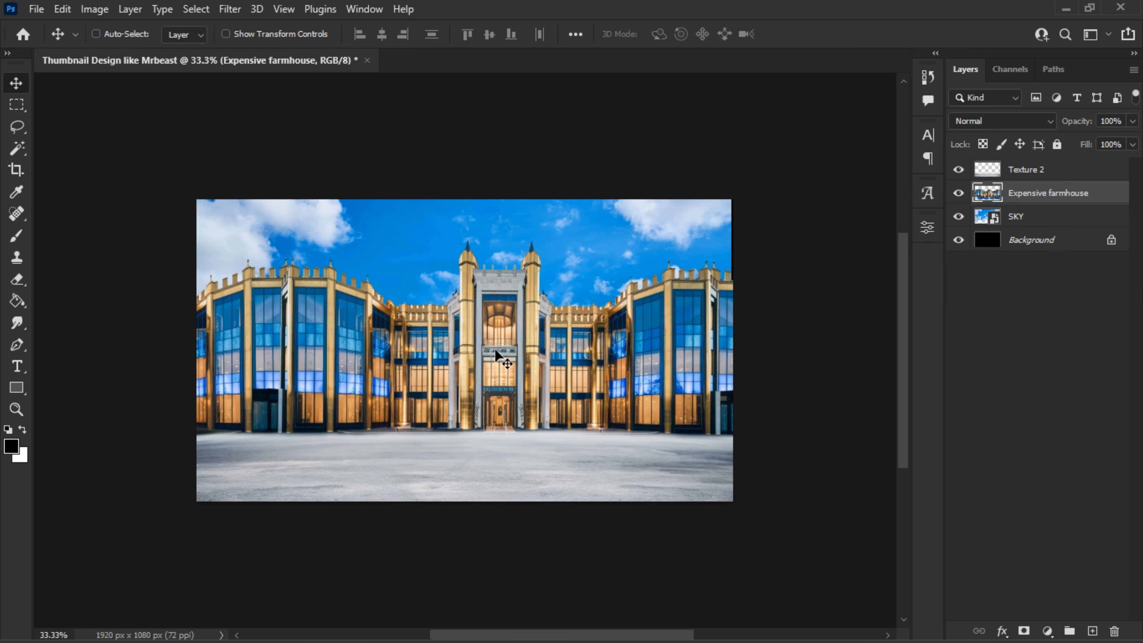
- Add an Exposure adjustment clipped to Texture 2 and lower its exposure slightly to darken the ground
click(1020, 176)
click(1043, 626)
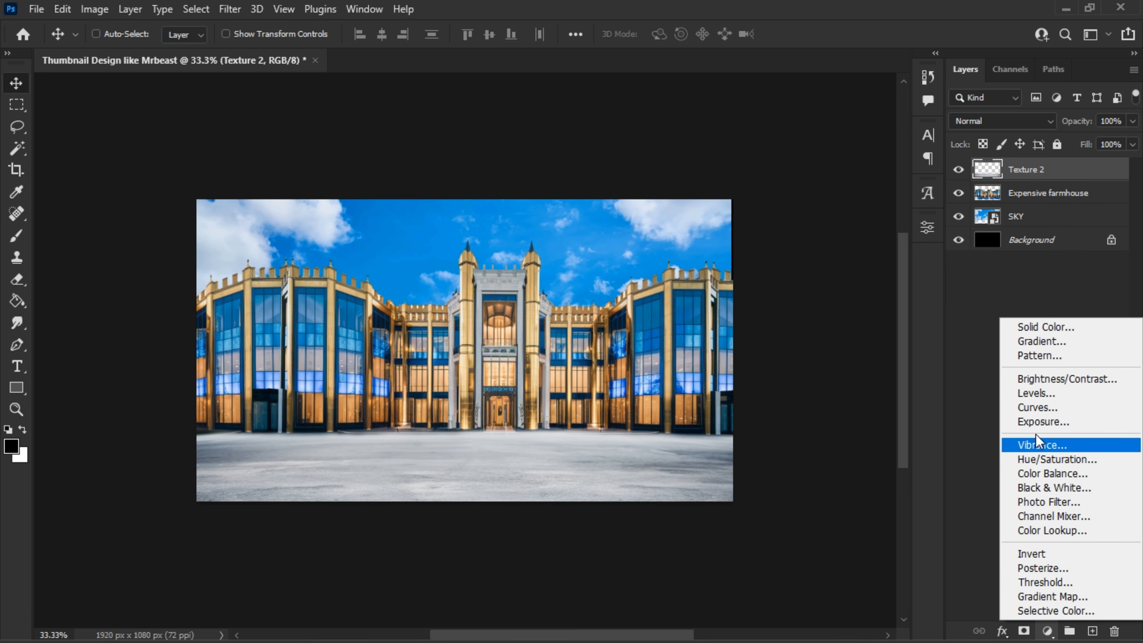
click(1039, 422)
click(783, 506)
mouse_move(785, 318)
mouse_down()
mouse_move(764, 317)
mouse_move(773, 318)
mouse_up()
click(881, 222)
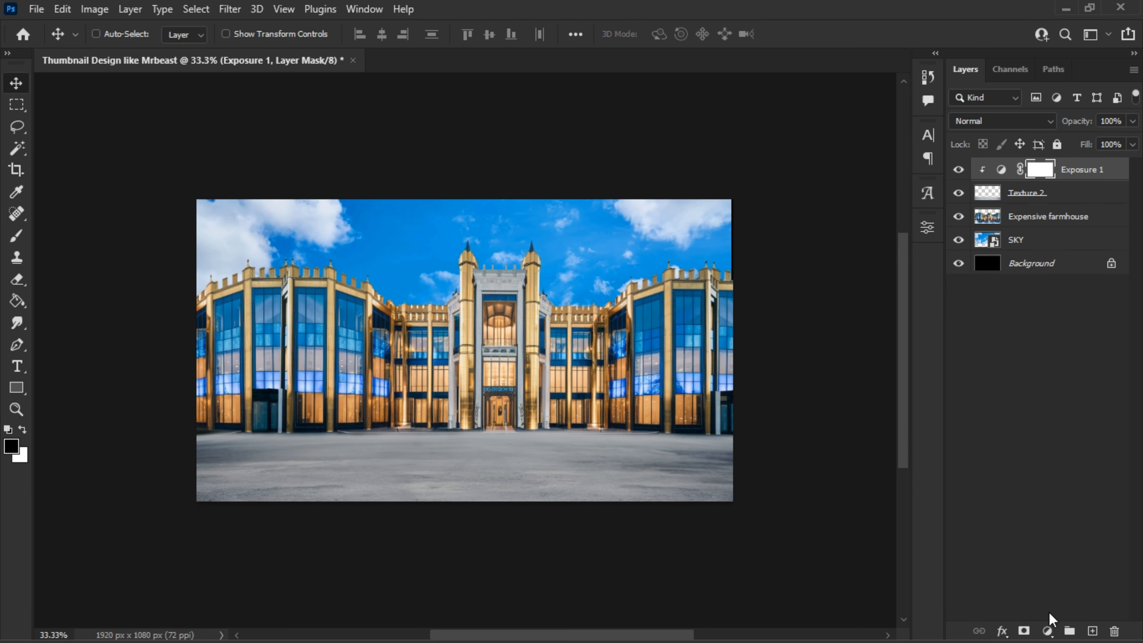
- Add a second Exposure adjustment clipped to Texture 2 and lower its exposure to darken the ground further
click(1048, 630)
click(1044, 424)
click(784, 505)
drag(786, 318, 766, 318)
click(880, 222)
- Paint black with a soft 385 px brush on the Exposure 2 mask along the front of the ground
click(17, 236)
right_click(450, 439)
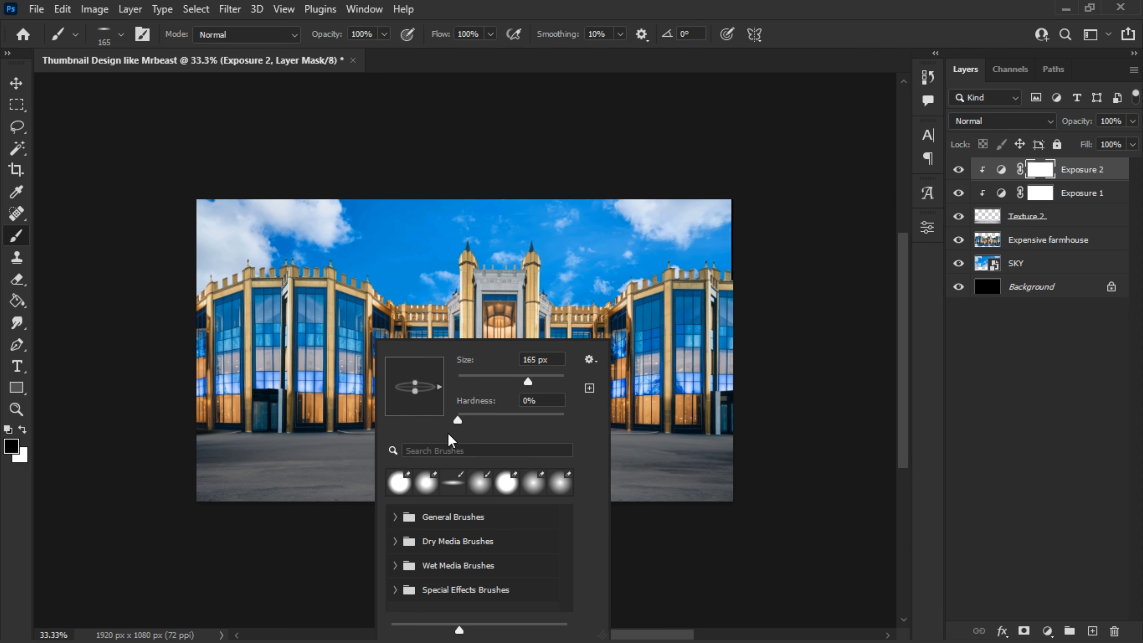
mouse_move(731, 501)
mouse_down()
mouse_move(657, 508)
mouse_move(537, 489)
mouse_move(242, 511)
mouse_up()
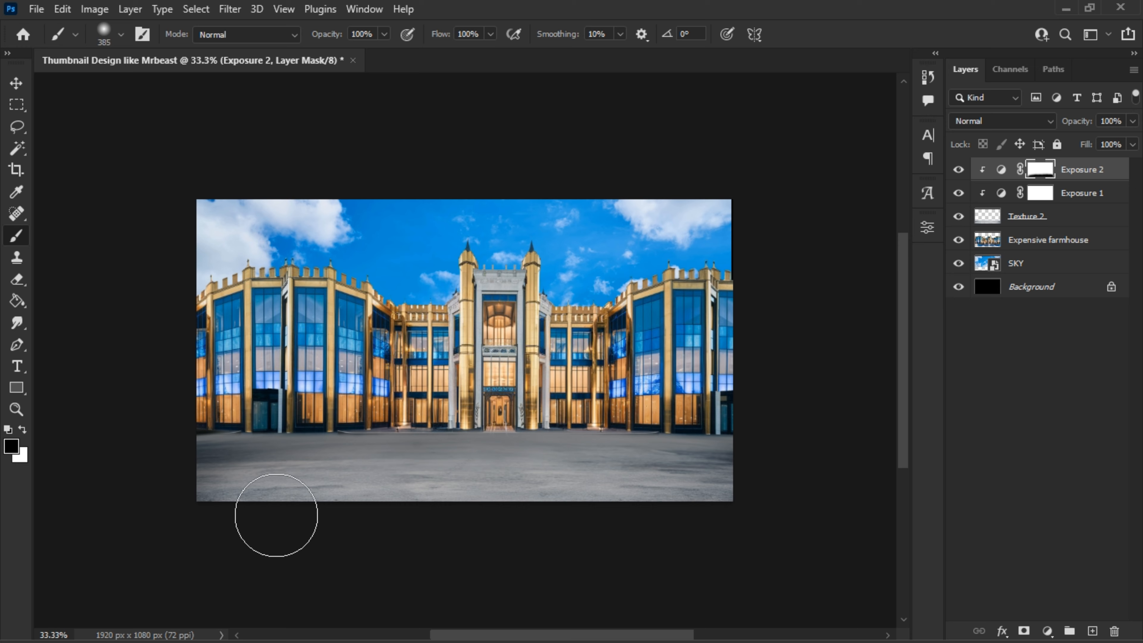
- Add a clipped Hue/Saturation adjustment for the Texture 2 ground with Hue +24 and Lightness +3
click(1048, 628)
click(986, 459)
mouse_move(785, 405)
mouse_down()
mouse_move(774, 405)
mouse_move(788, 405)
mouse_up()
click(784, 505)
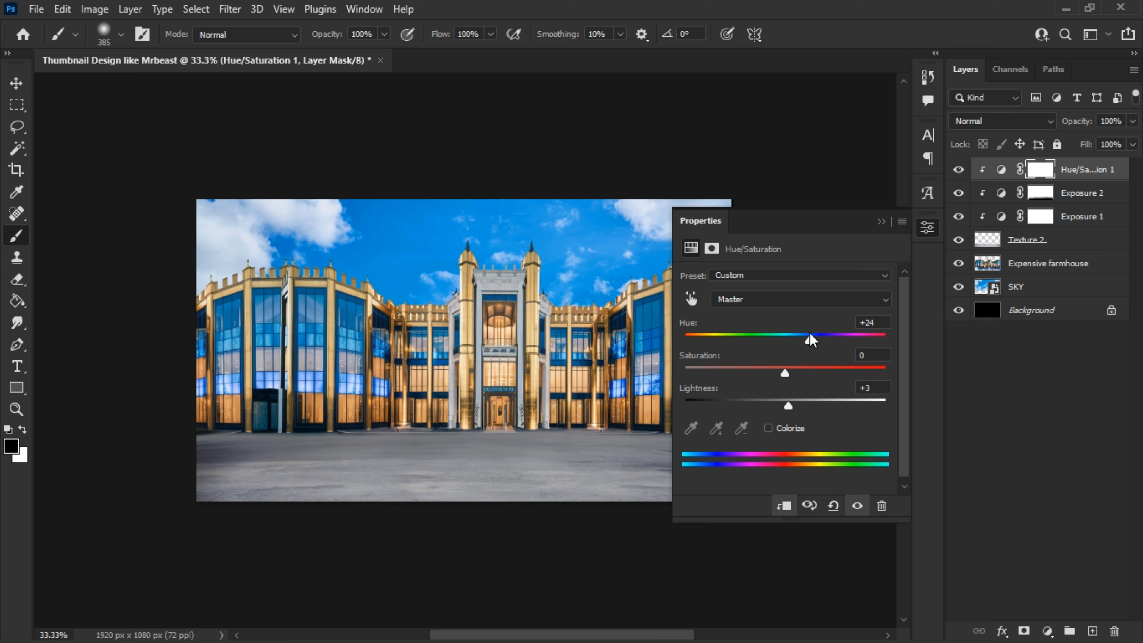
click(881, 221)
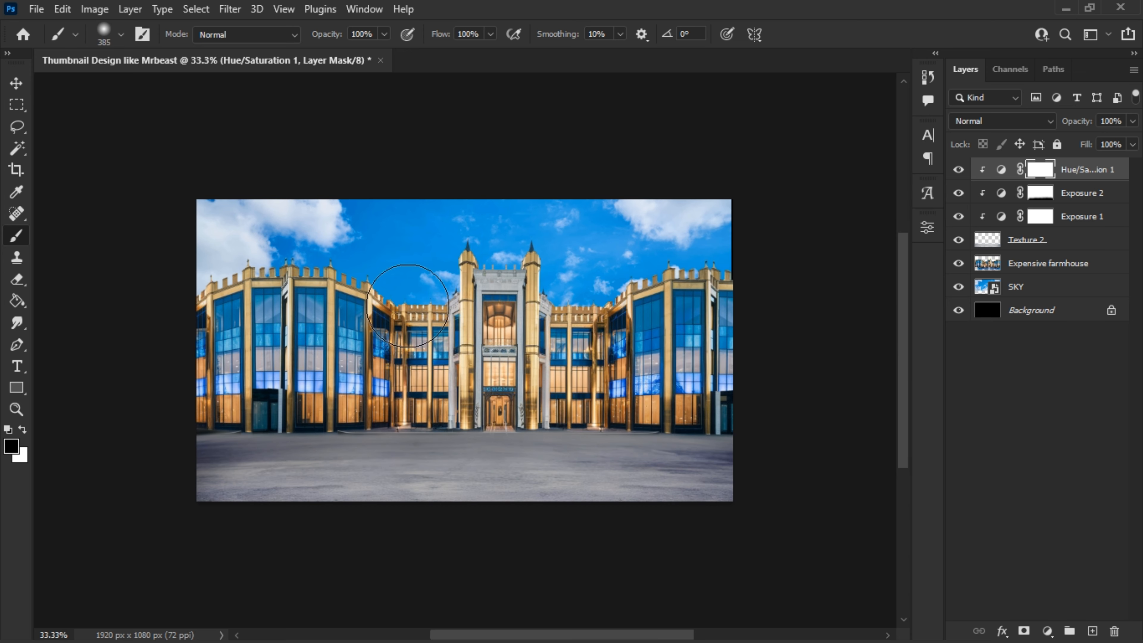
- Add a Hue/Saturation adjustment clipped to Expensive farmhouse and set its Saturation to +42
click(1042, 270)
click(1048, 630)
click(1048, 462)
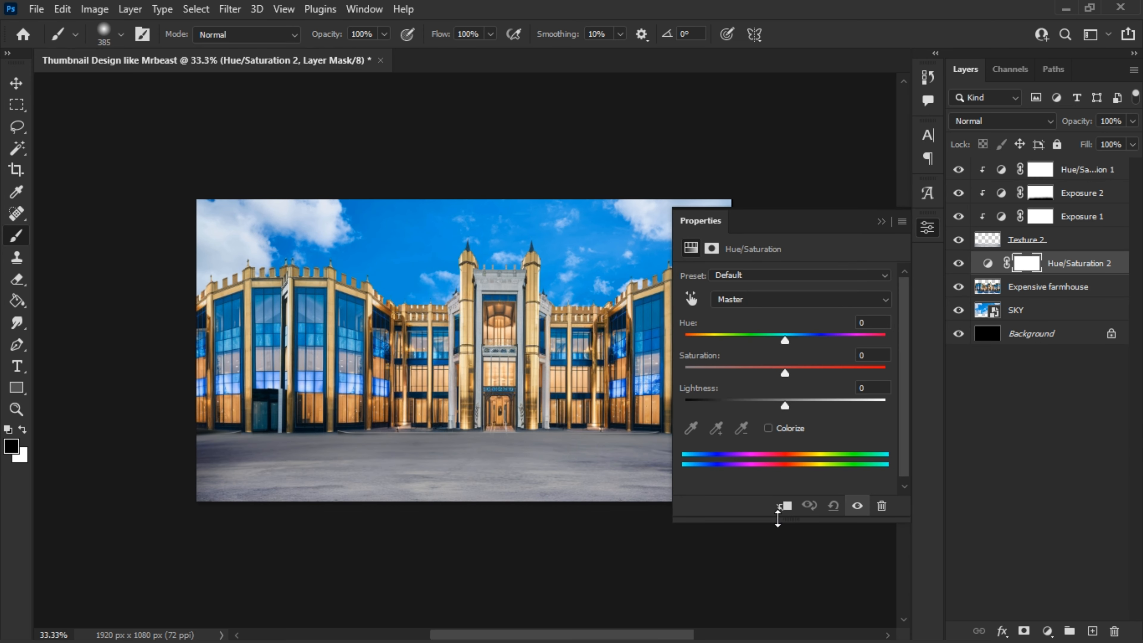
click(783, 506)
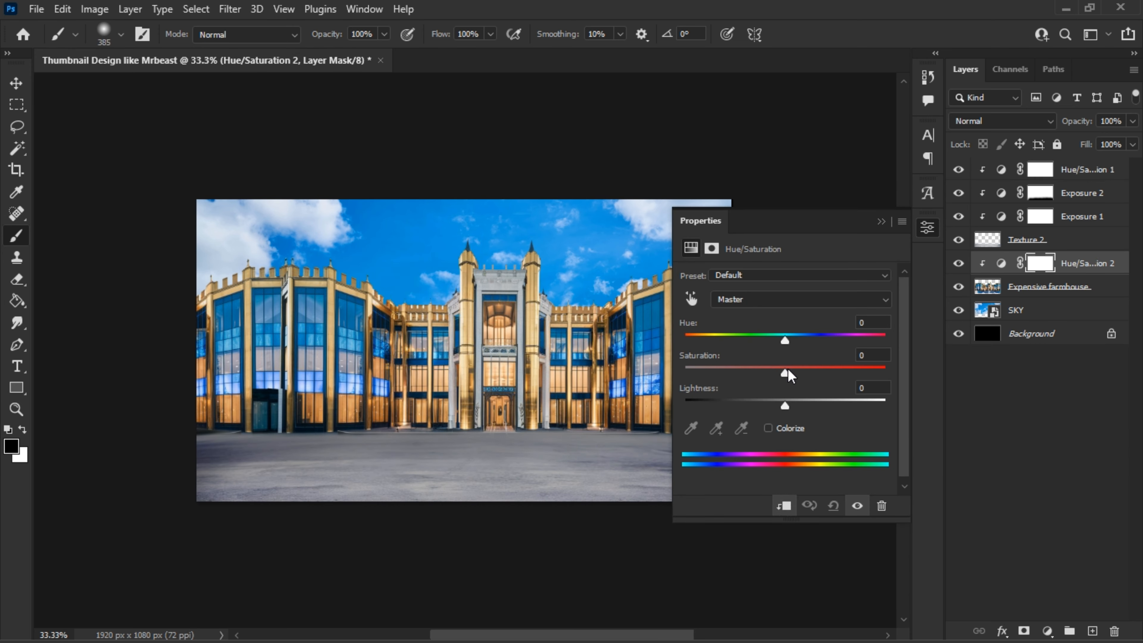
click(884, 224)
- Add a Hue/Saturation adjustment clipped to SKY and increase its saturation
click(1035, 310)
click(1047, 630)
click(1049, 462)
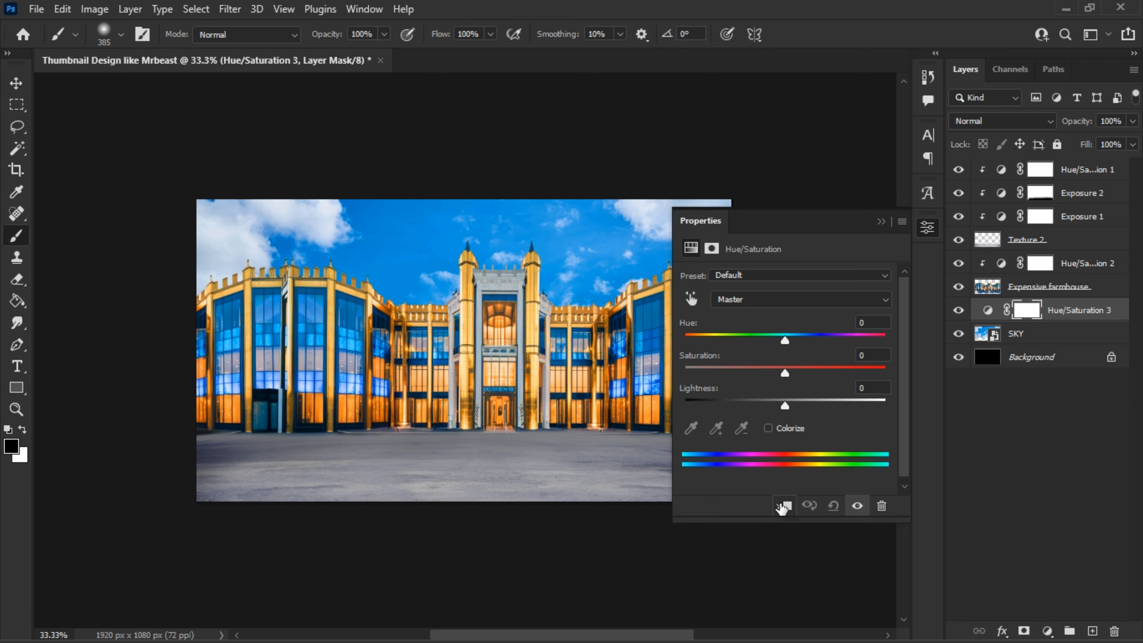
click(783, 506)
drag(785, 372, 799, 374)
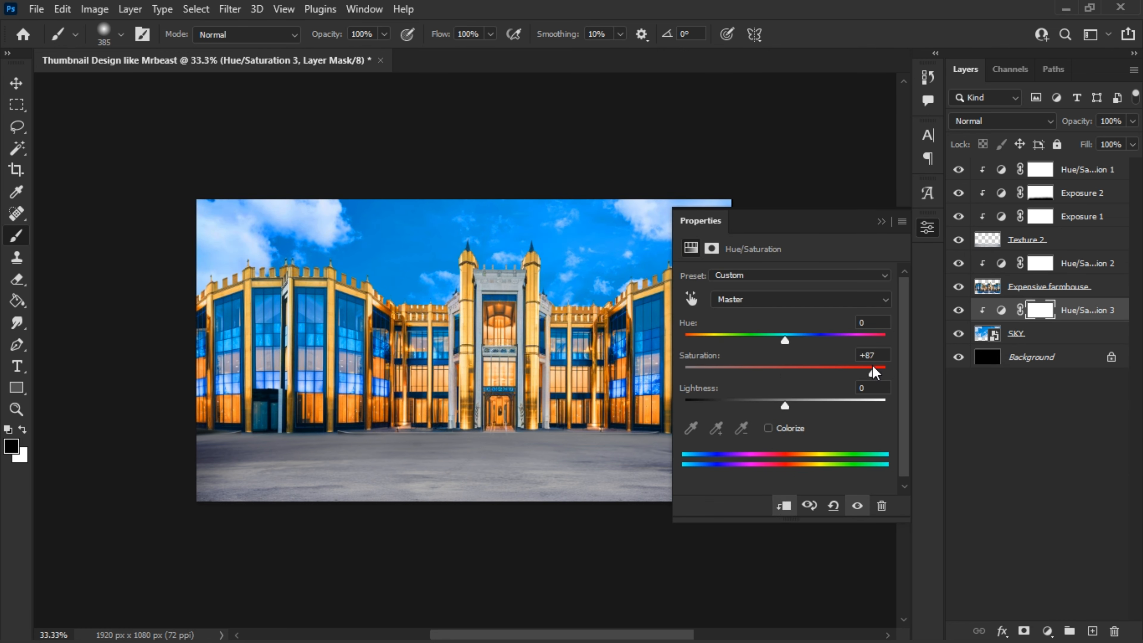
click(883, 223)
- Place the lamborghini-huracan image above Hue/Saturation 1, scale it to about 70% and position it in front of the building
click(1065, 173)
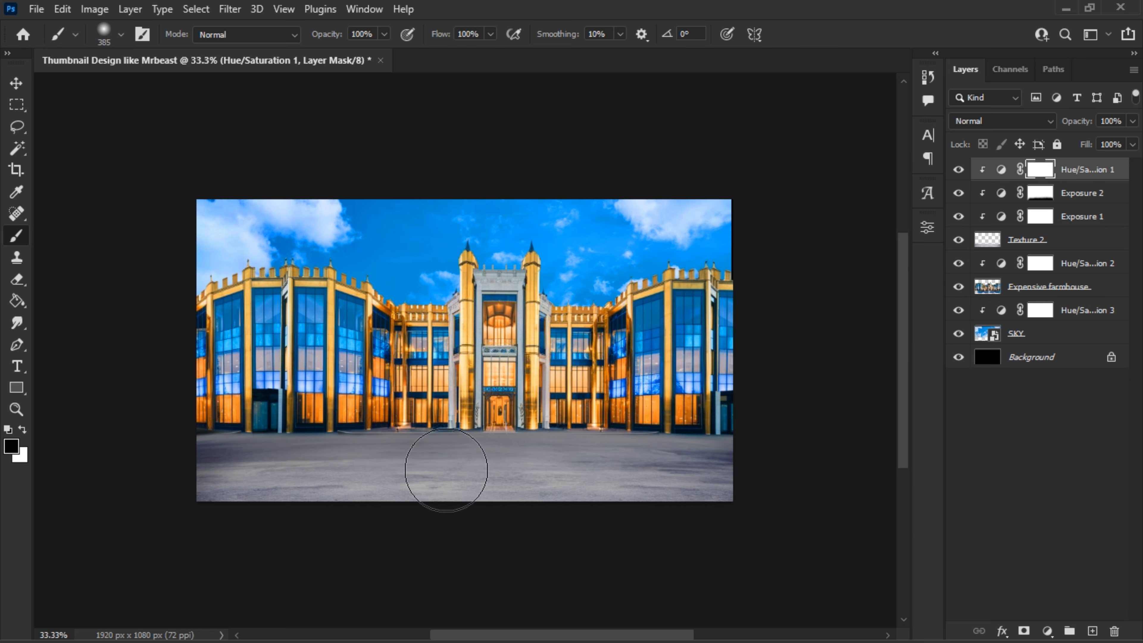
click(17, 84)
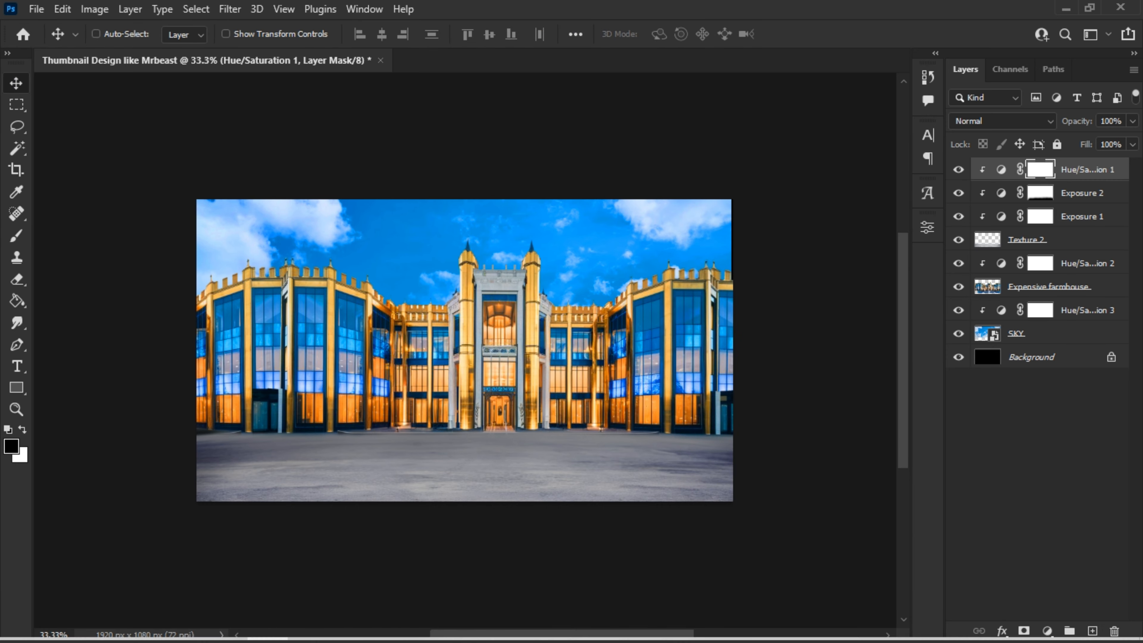
click(227, 628)
drag(523, 301, 192, 380)
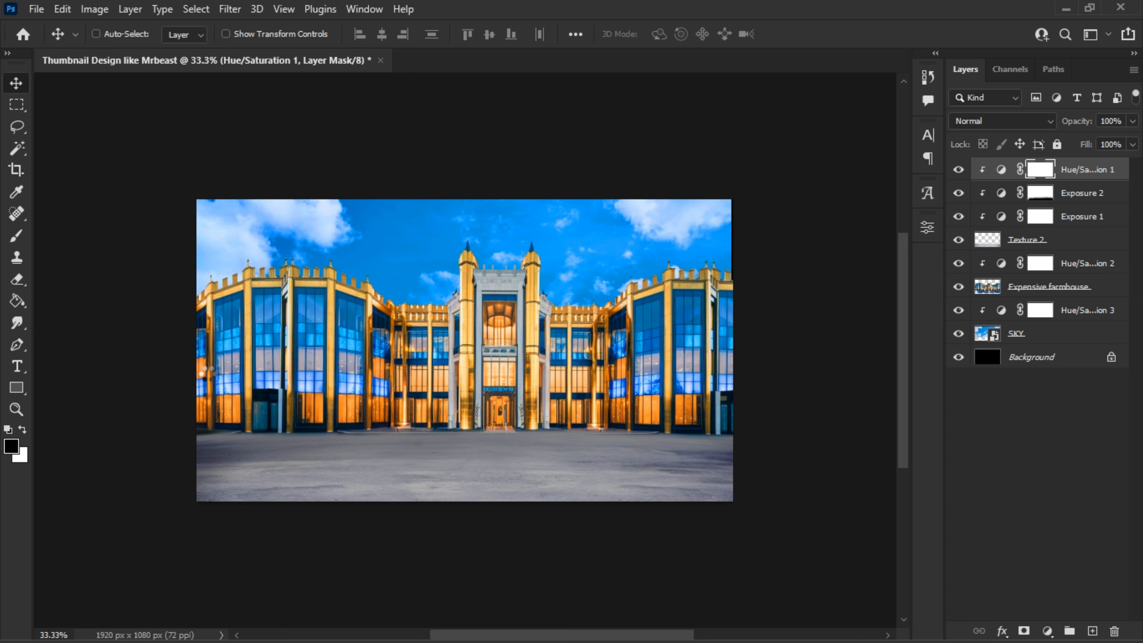
drag(587, 317, 626, 370)
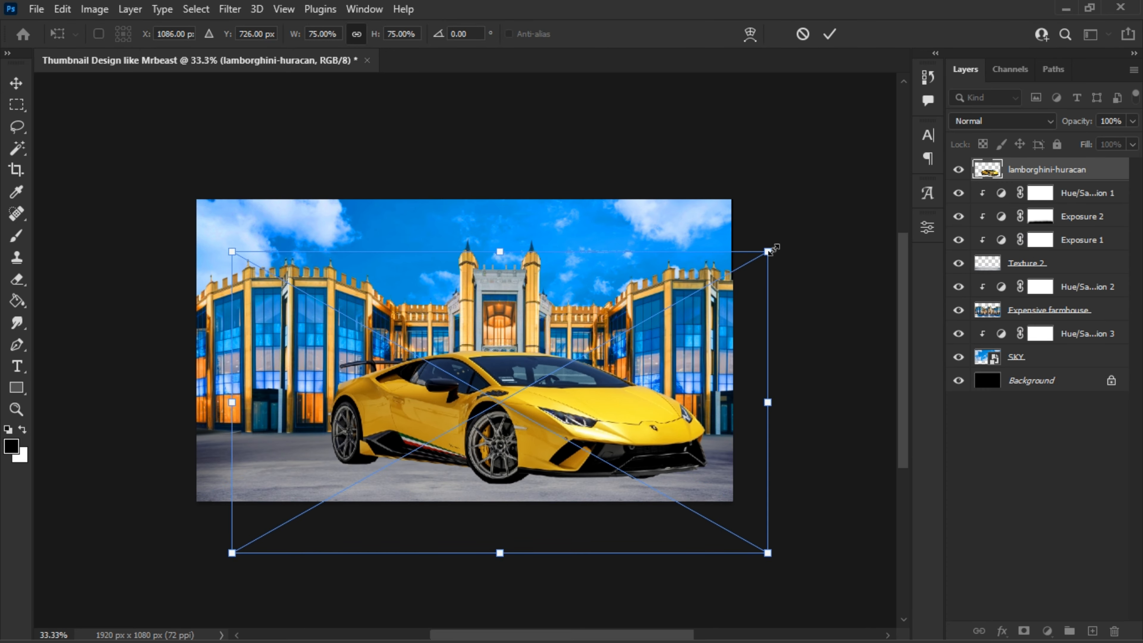
drag(768, 251, 735, 270)
drag(621, 357, 638, 348)
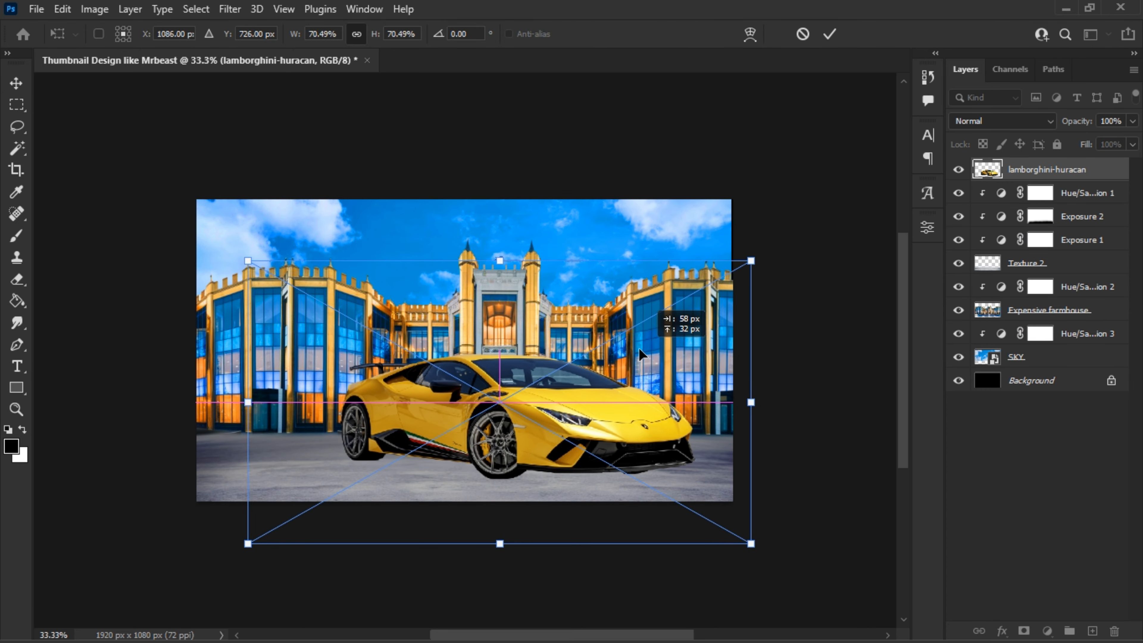
key(Return)
- Add a new layer beneath lamborghini-huracan and set up a flattened 385 px brush with 0% hardness and 47% opacity
key(ctrl+plus)
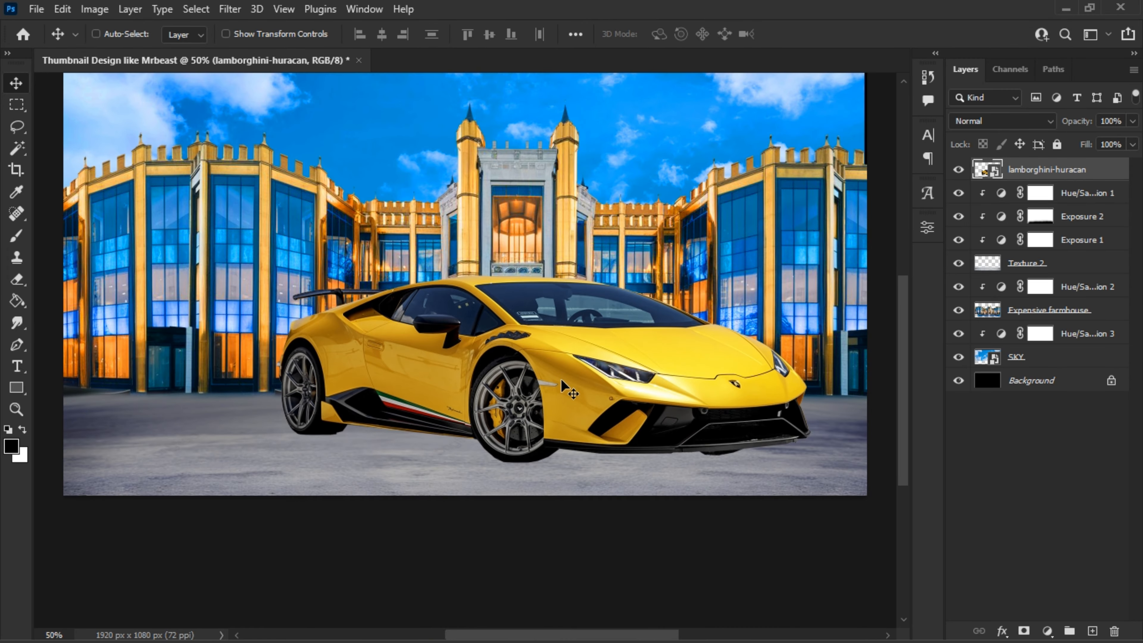
key(ctrl+plus)
click(1086, 197)
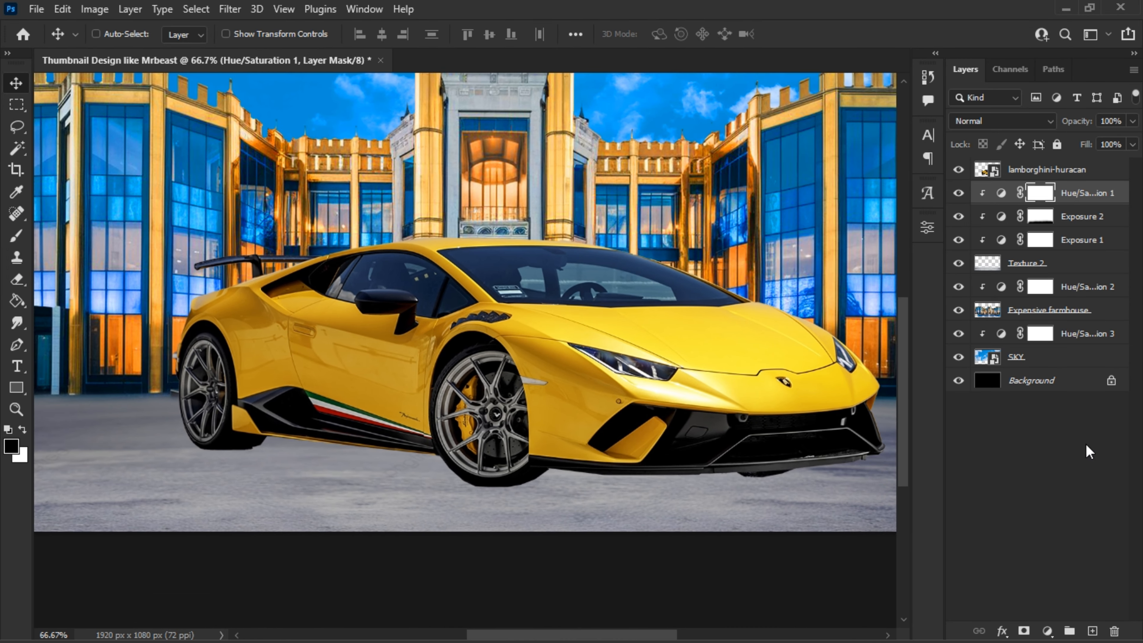
click(1091, 631)
click(11, 242)
scroll(508, 369, right, 2)
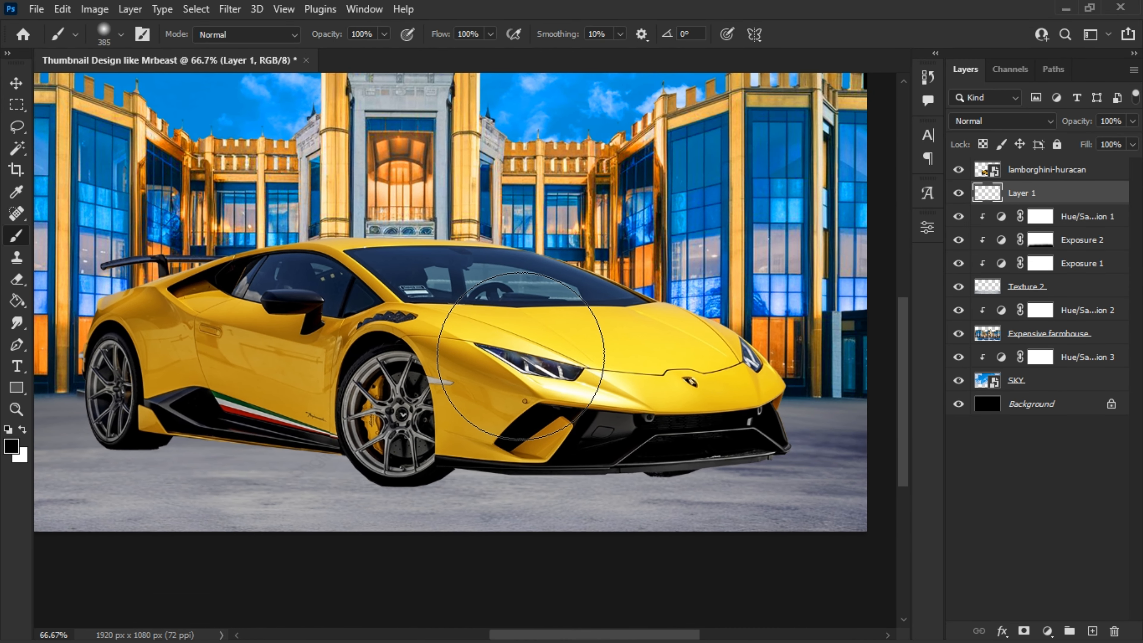
right_click(479, 236)
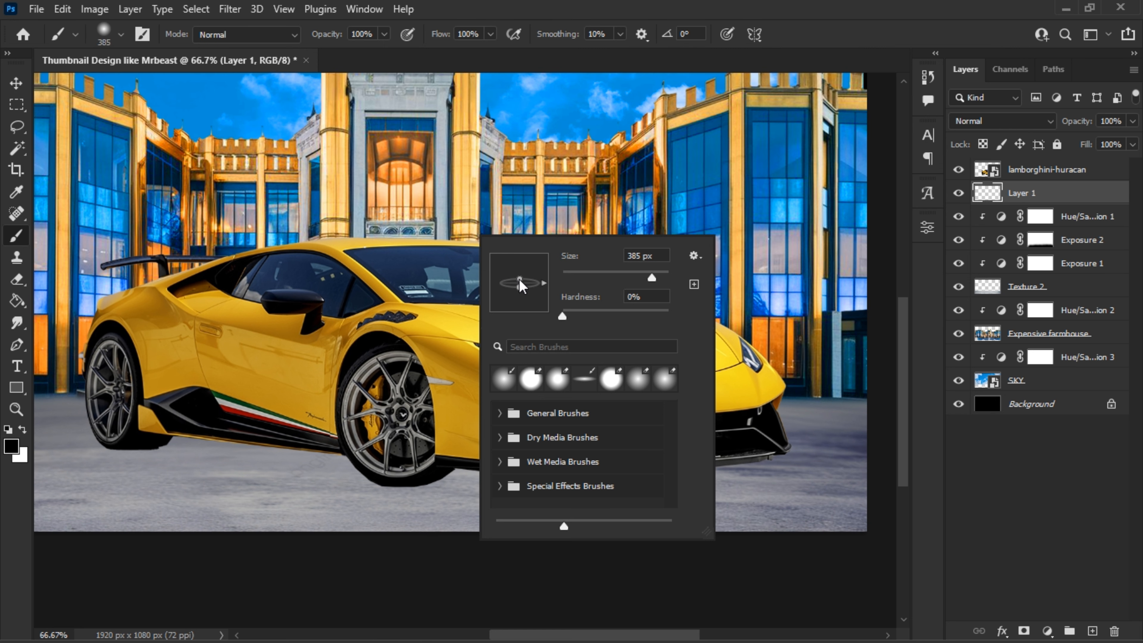
key(ctrl+minus)
key(ctrl+minus)
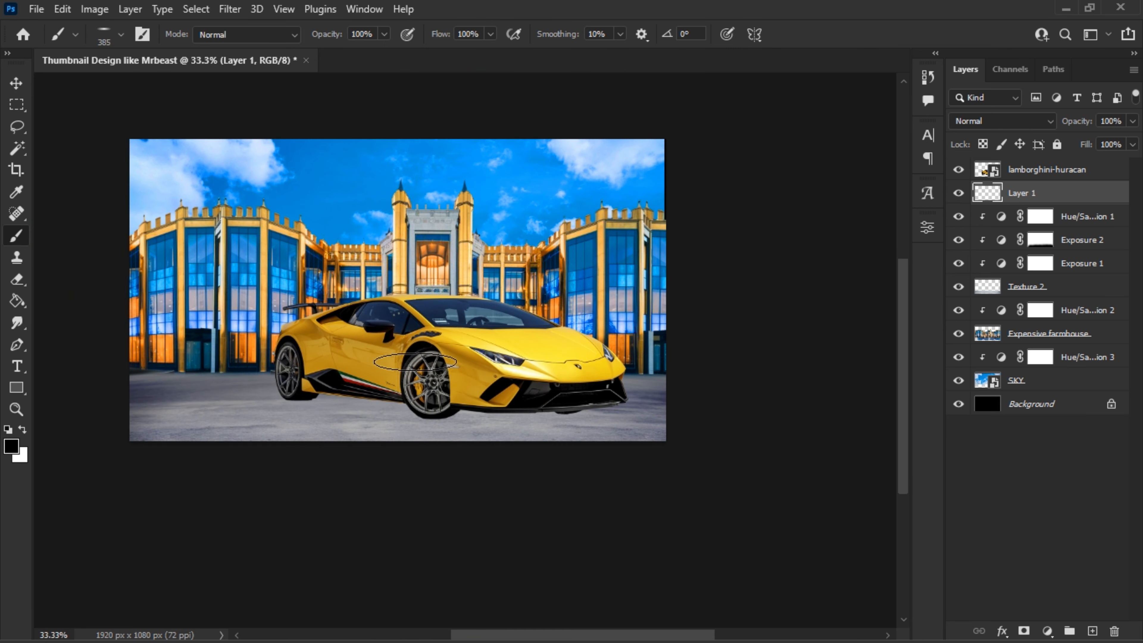
scroll(446, 350, up, 1)
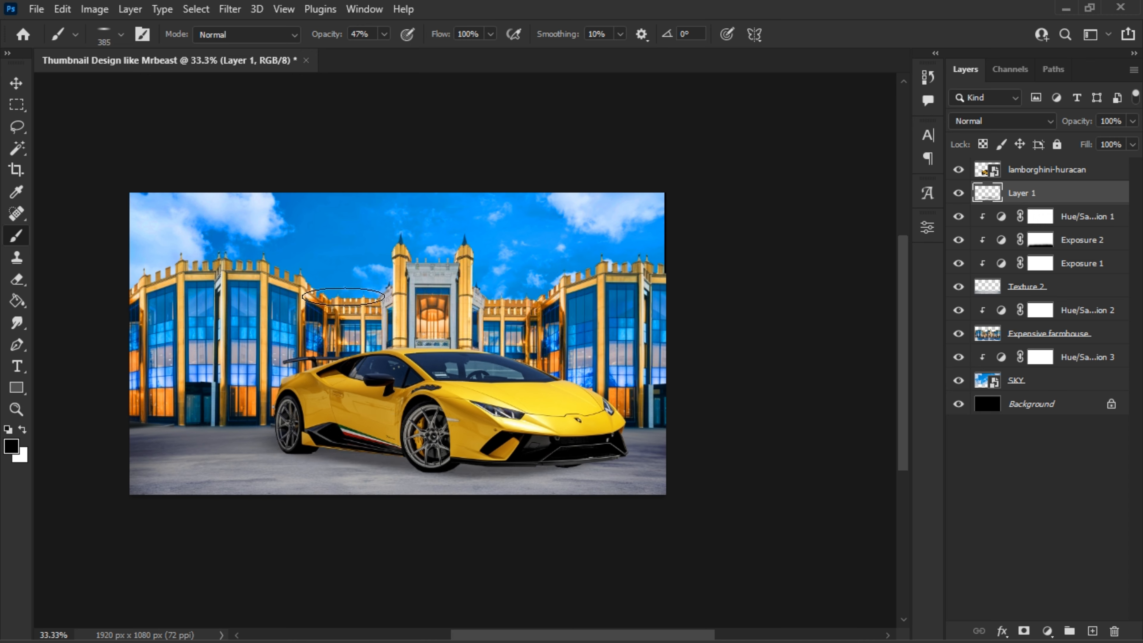
- Paint a black shadow beneath the car's wheels and side on Layer 1 with a flattened 237 px brush at 100% opacity
right_click(439, 372)
drag(331, 368, 309, 376)
click(299, 451)
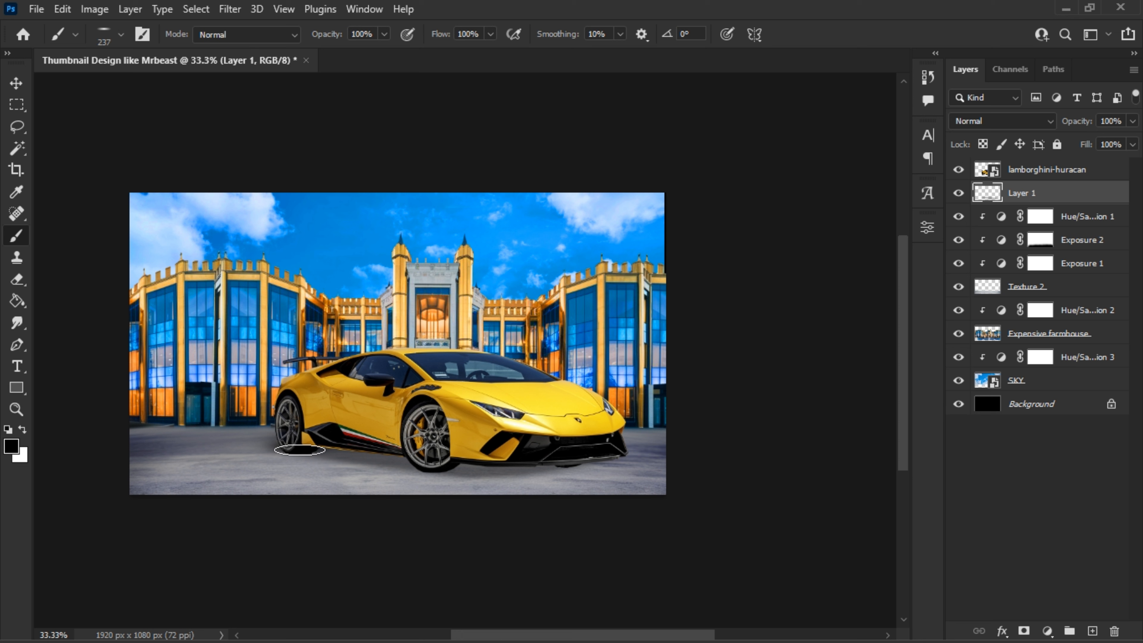
drag(351, 454, 423, 464)
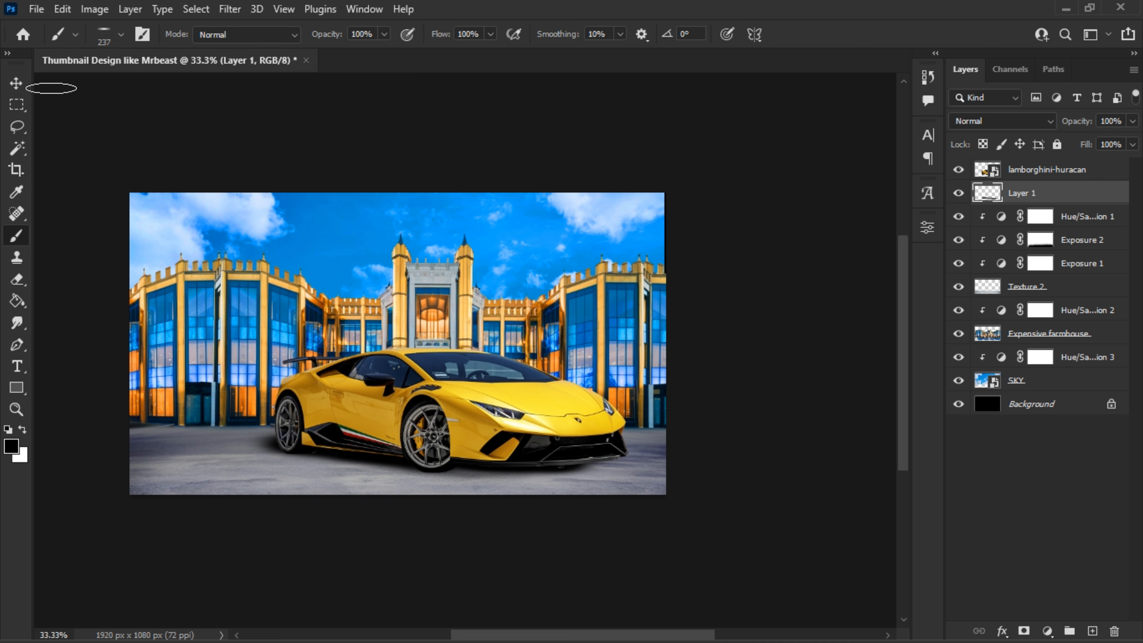
- Add a Hue/Saturation adjustment clipped to lamborghini-huracan, strongly increase its saturation and shift the hue slightly
click(21, 85)
click(1033, 174)
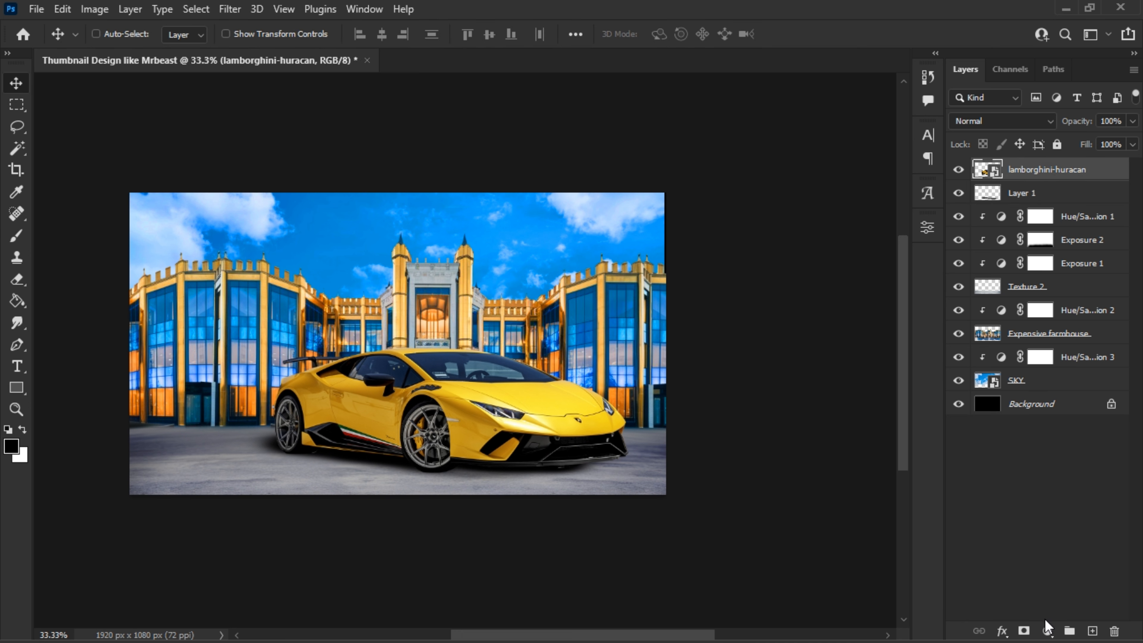
click(1048, 631)
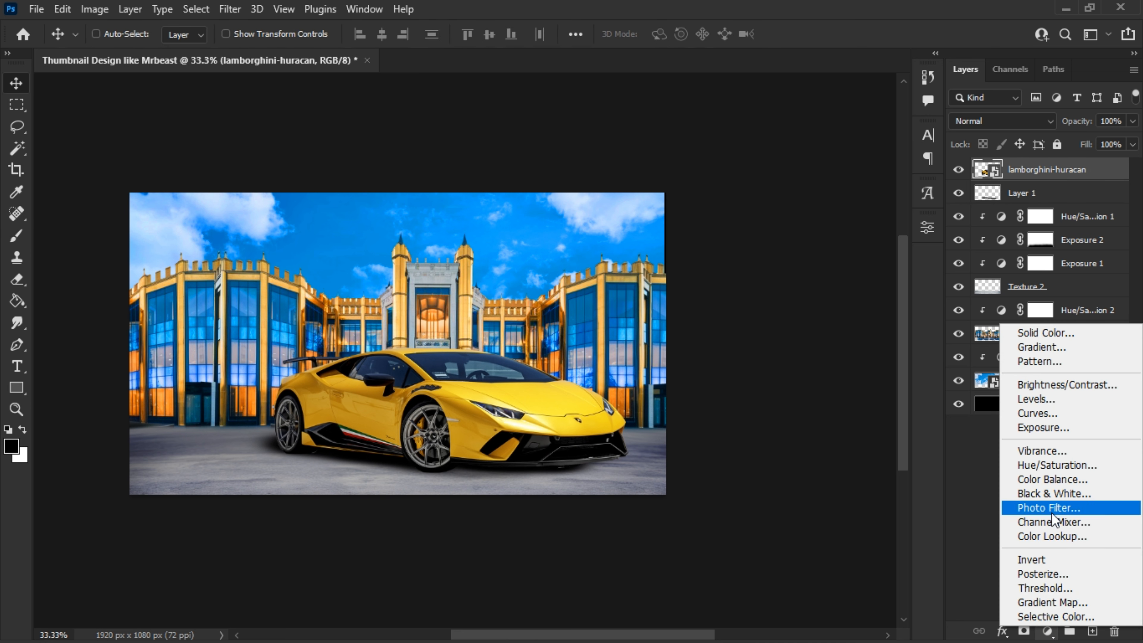
click(1058, 465)
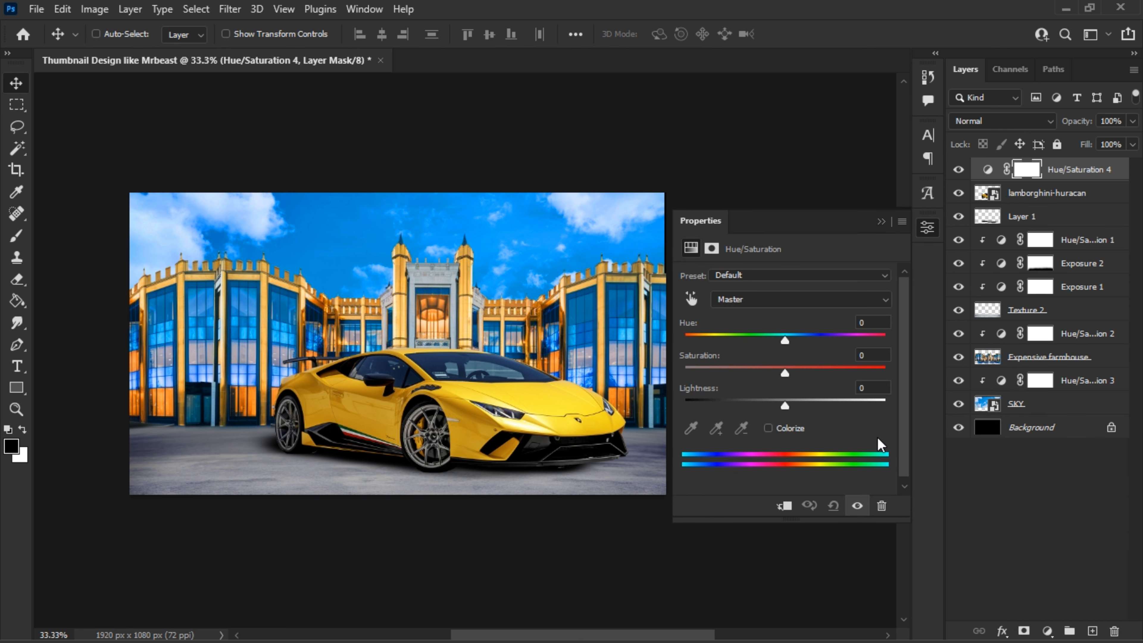
click(783, 506)
drag(797, 377, 845, 376)
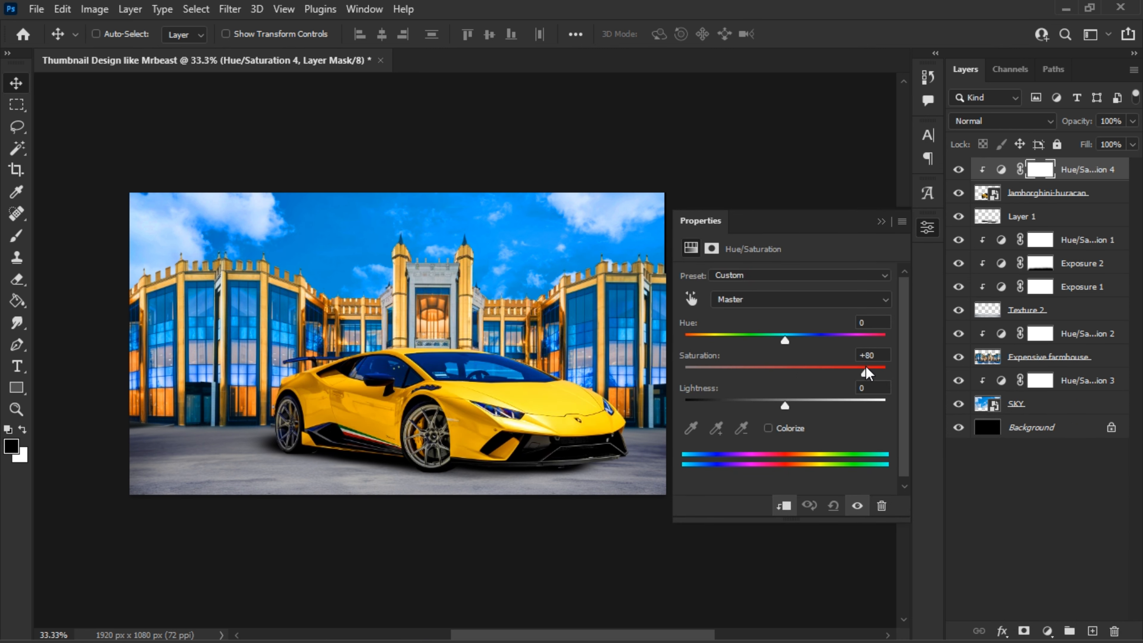
mouse_move(784, 342)
mouse_down()
mouse_move(773, 342)
mouse_move(798, 341)
mouse_move(789, 341)
mouse_up()
click(881, 222)
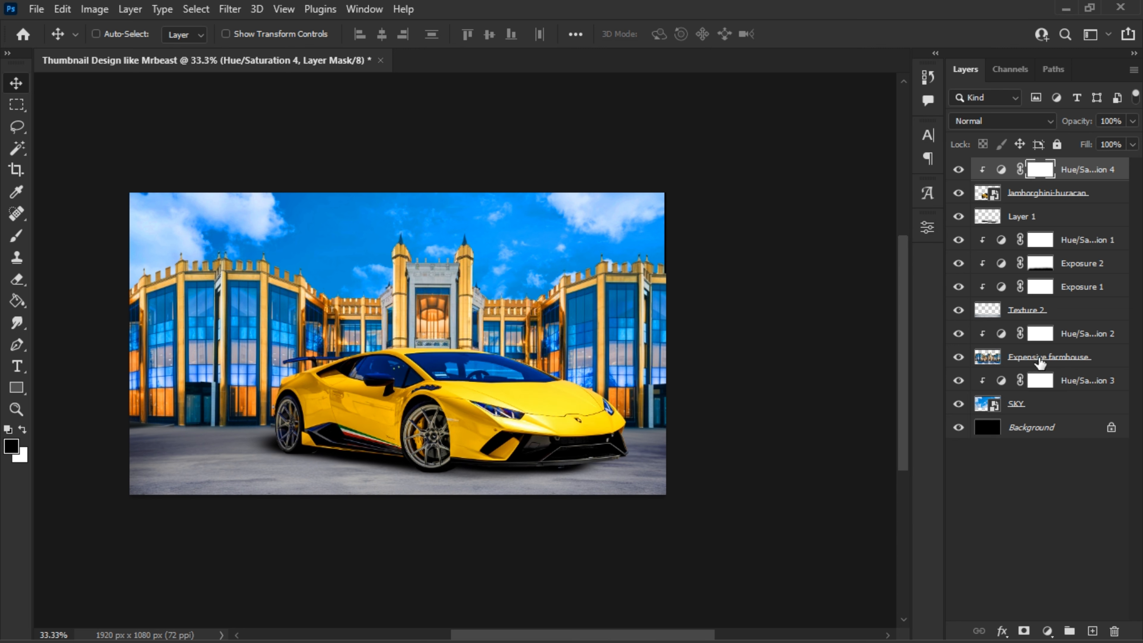
- Set the hue to +10 and the saturation to +13 in the Hue/Saturation 2 adjustment clipped to Expensive farmhouse
double_click(1001, 333)
drag(784, 341, 795, 342)
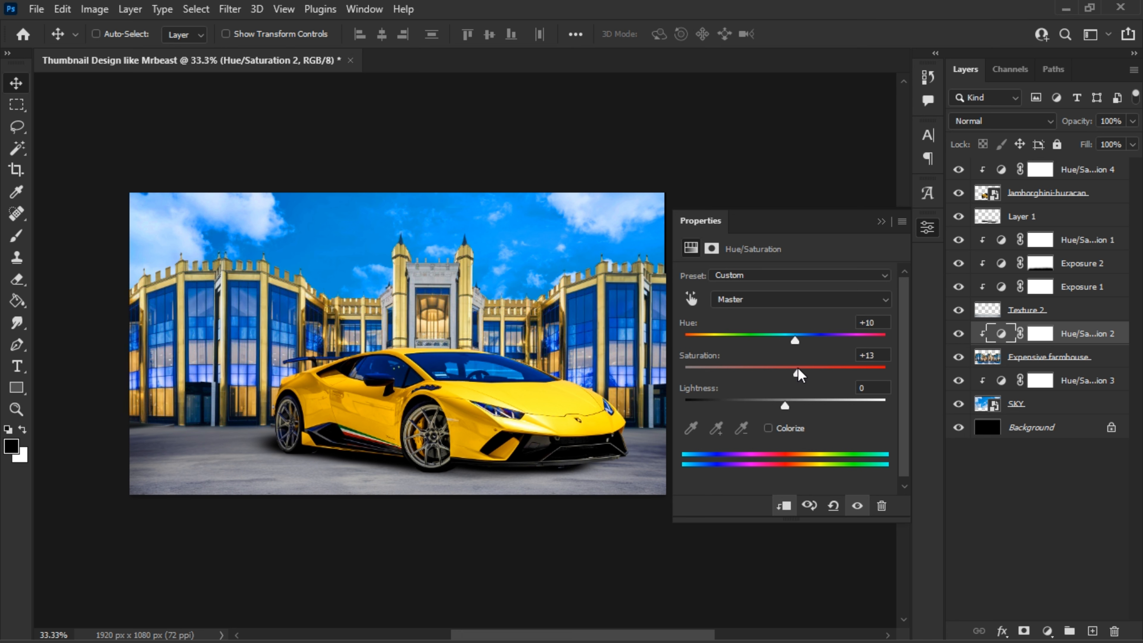
click(883, 223)
scroll(419, 423, up, 1)
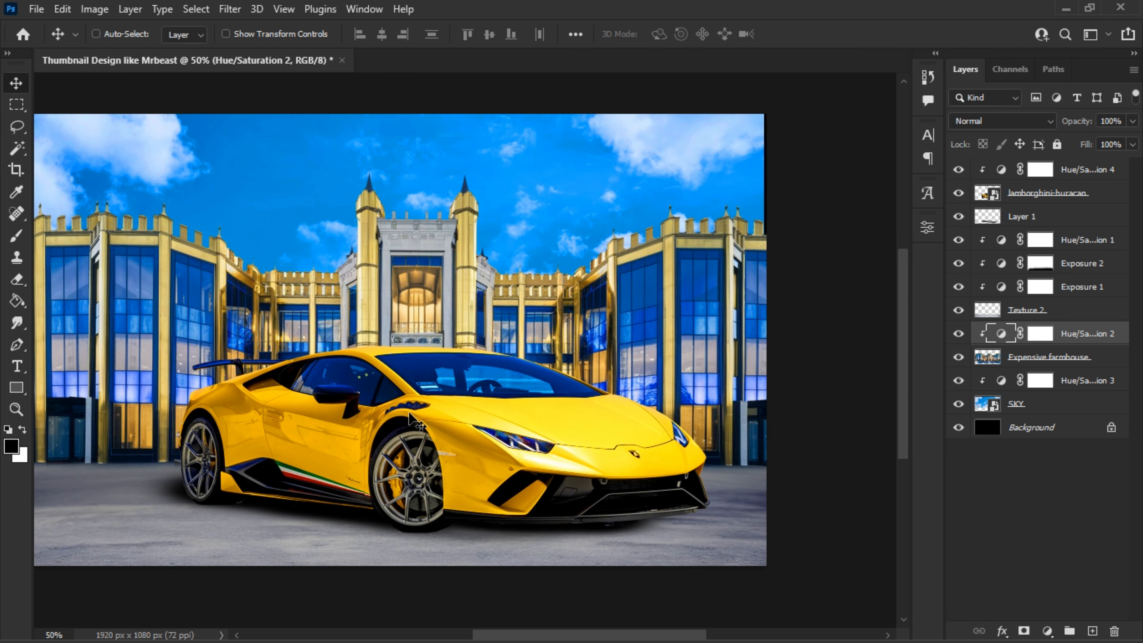
scroll(418, 423, down, 1)
- Place the Mrbeast image at 100%, bring its layer above all others and lower the figure slightly on the canvas
click(228, 628)
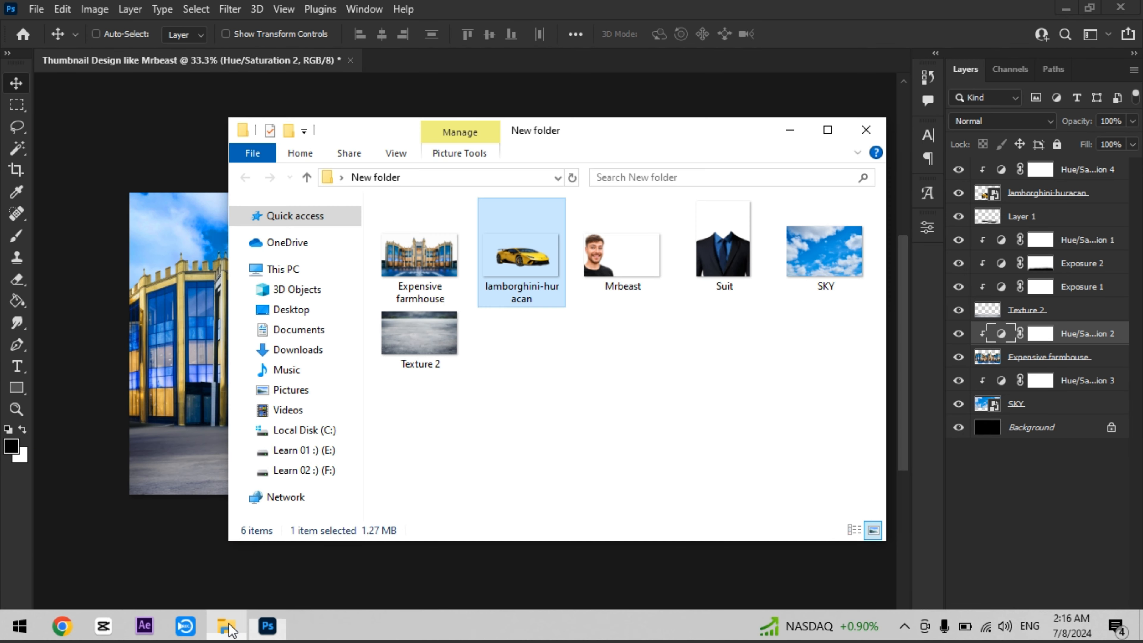
drag(590, 255, 178, 363)
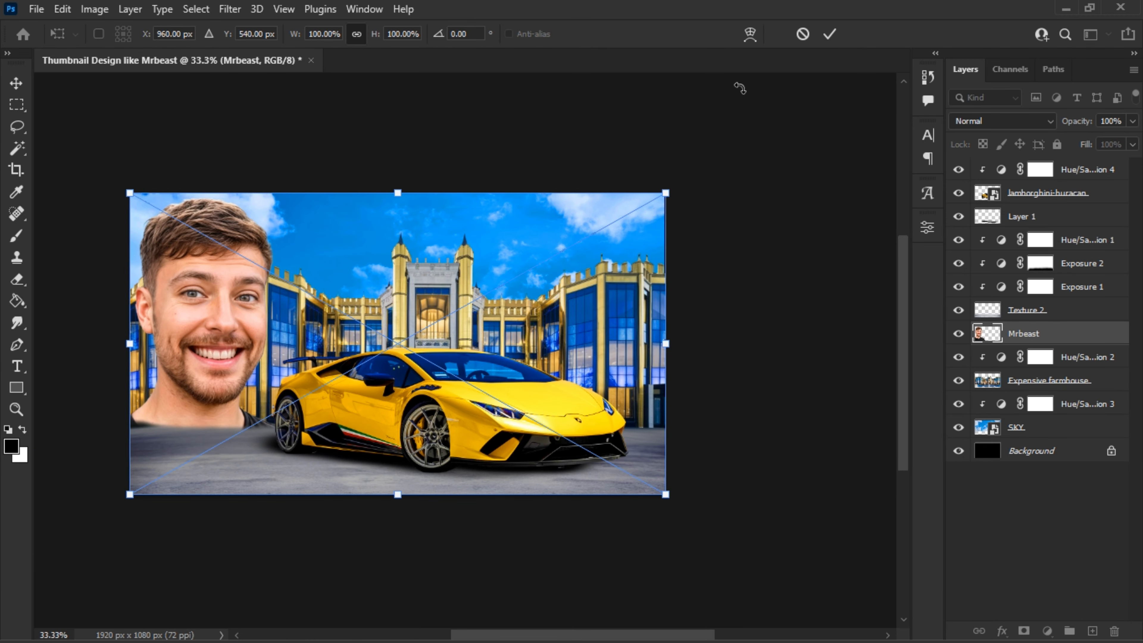
click(831, 37)
drag(1062, 335, 1062, 167)
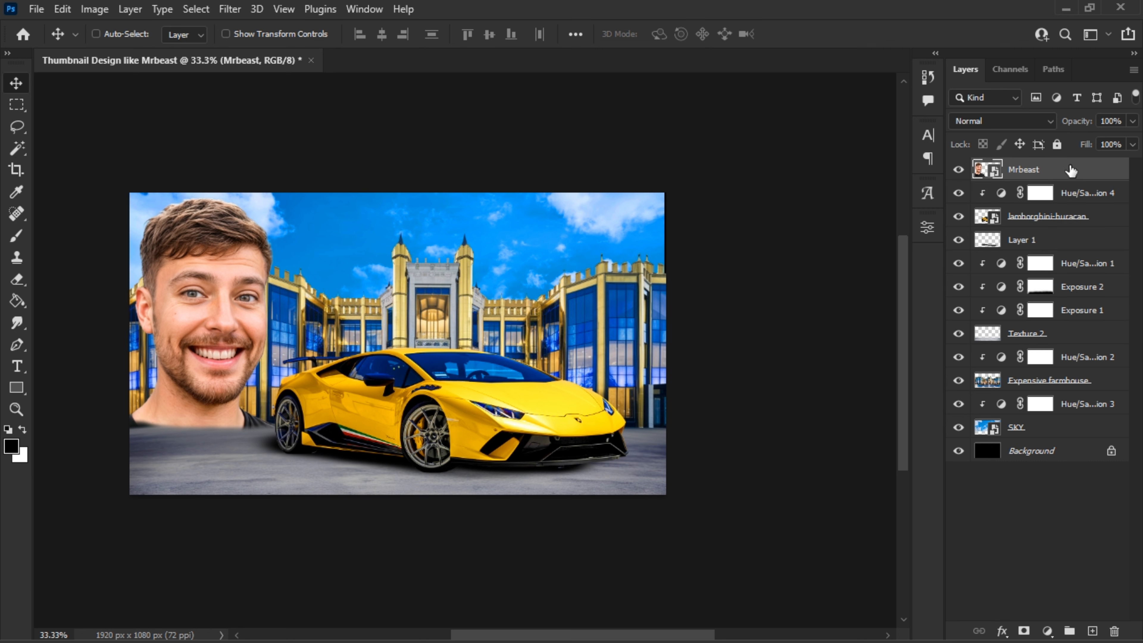
drag(293, 334, 285, 356)
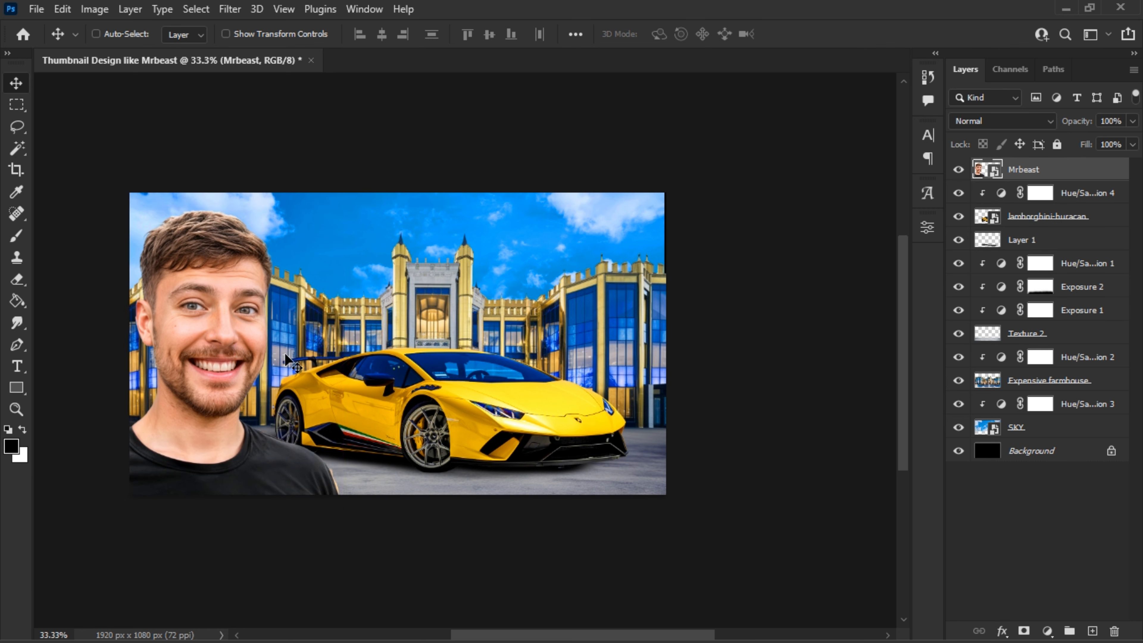
- Move Hue/Saturation 4, lamborghini-huracan and Layer 1 together slightly right and down, away from the man
click(1028, 224)
click(1043, 244)
shift+click(1071, 200)
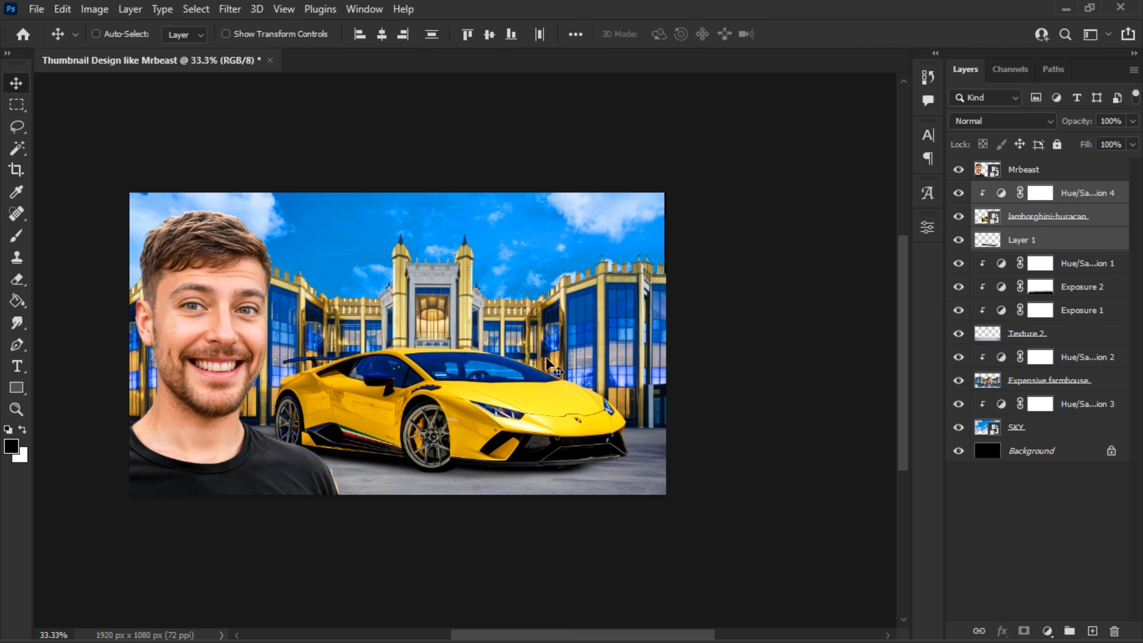
drag(545, 357, 566, 366)
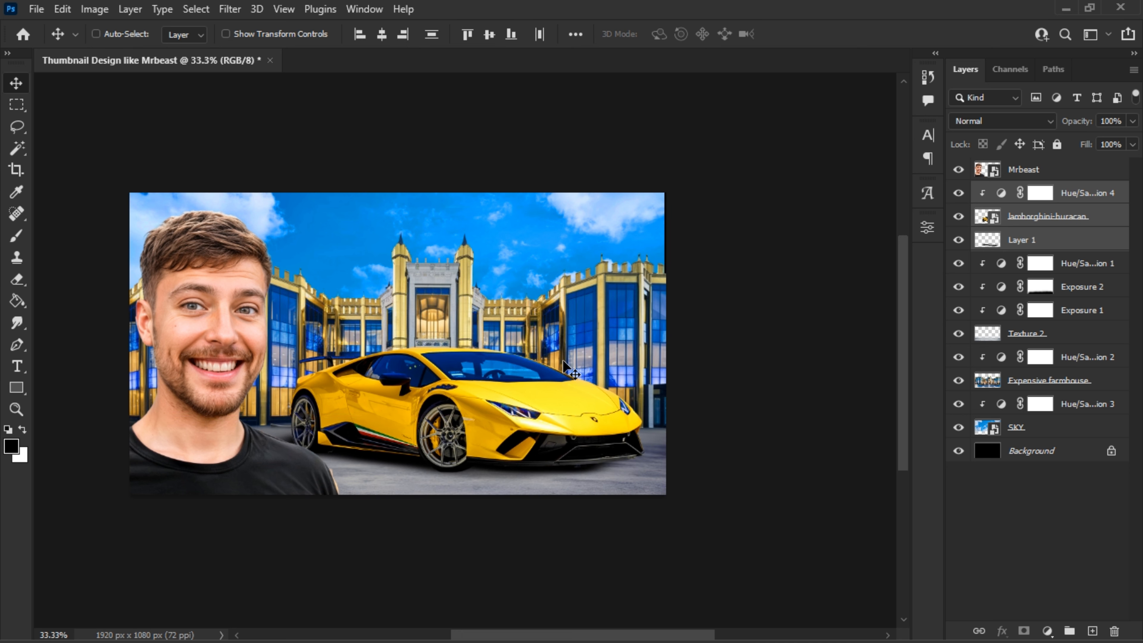
key(Right)
key(Right)
key(Down)
key(Down)
key(Down)
key(Down)
key(Down)
key(Down)
key(Down)
key(Down)
key(Down)
key(Down)
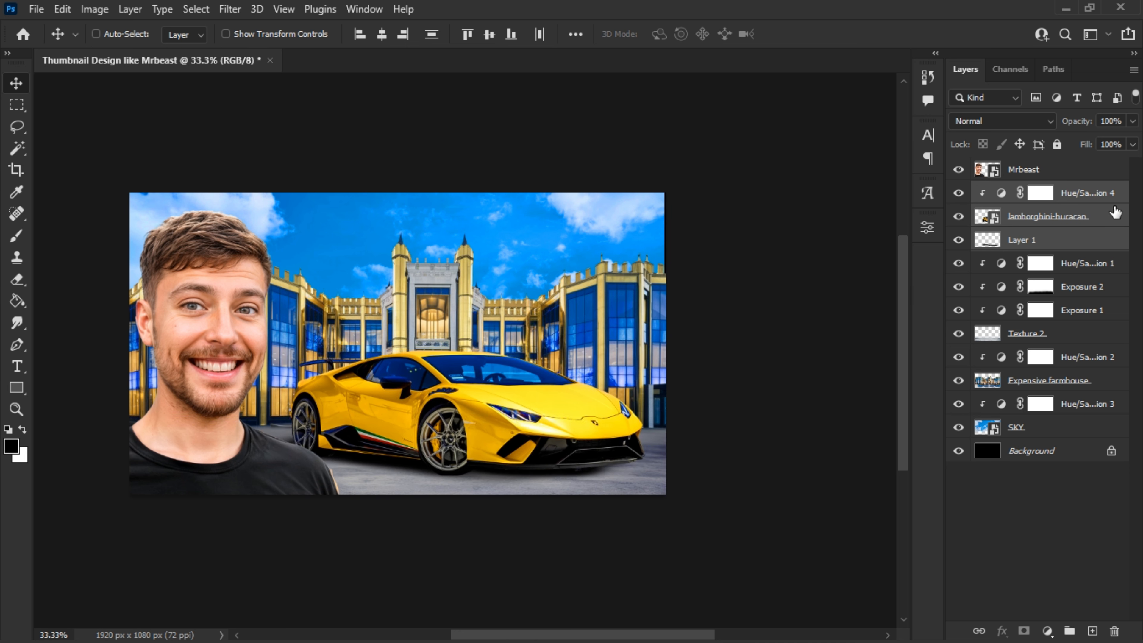
- Merge Hue/Saturation 4 with the lamborghini-huracan layer and rename the result Lamborghini
click(1116, 218)
shift+click(1104, 203)
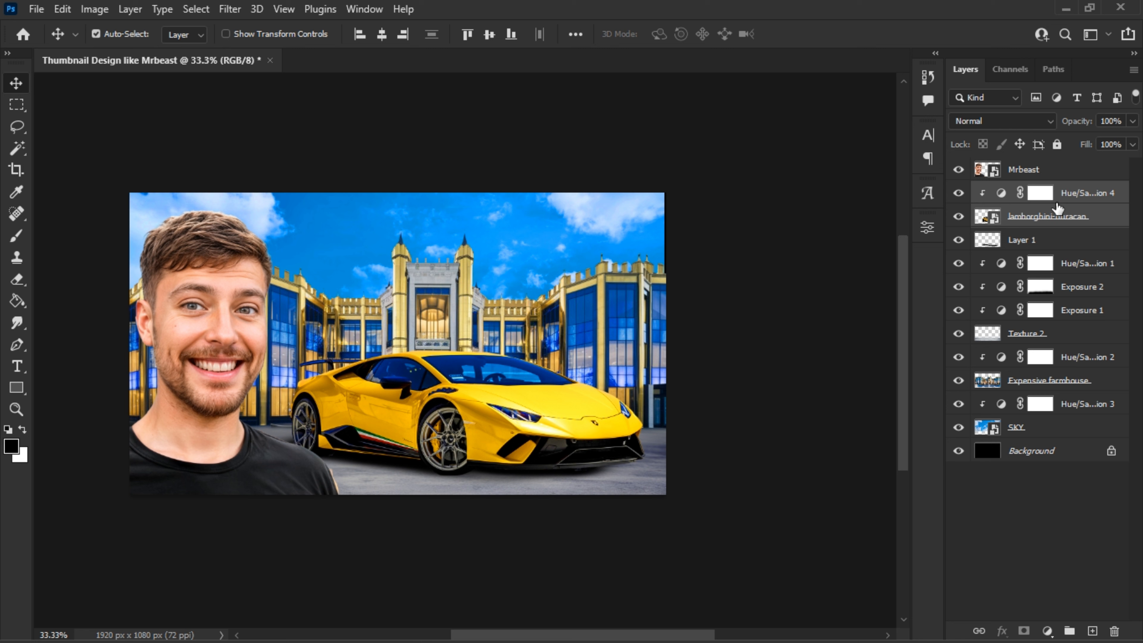
key(ctrl+e)
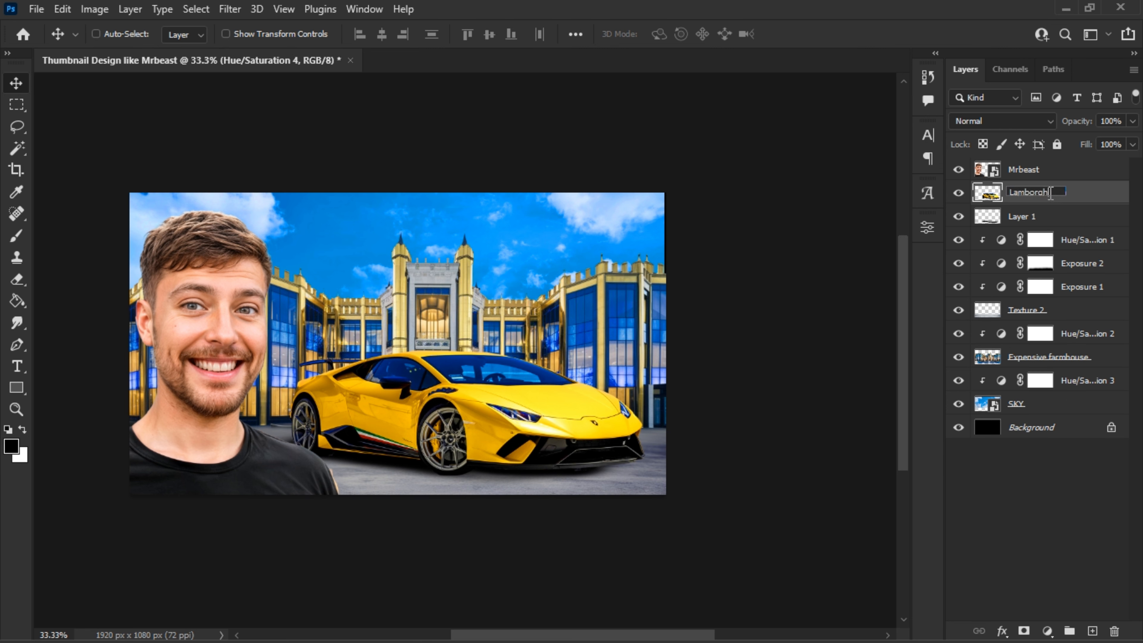
key(Return)
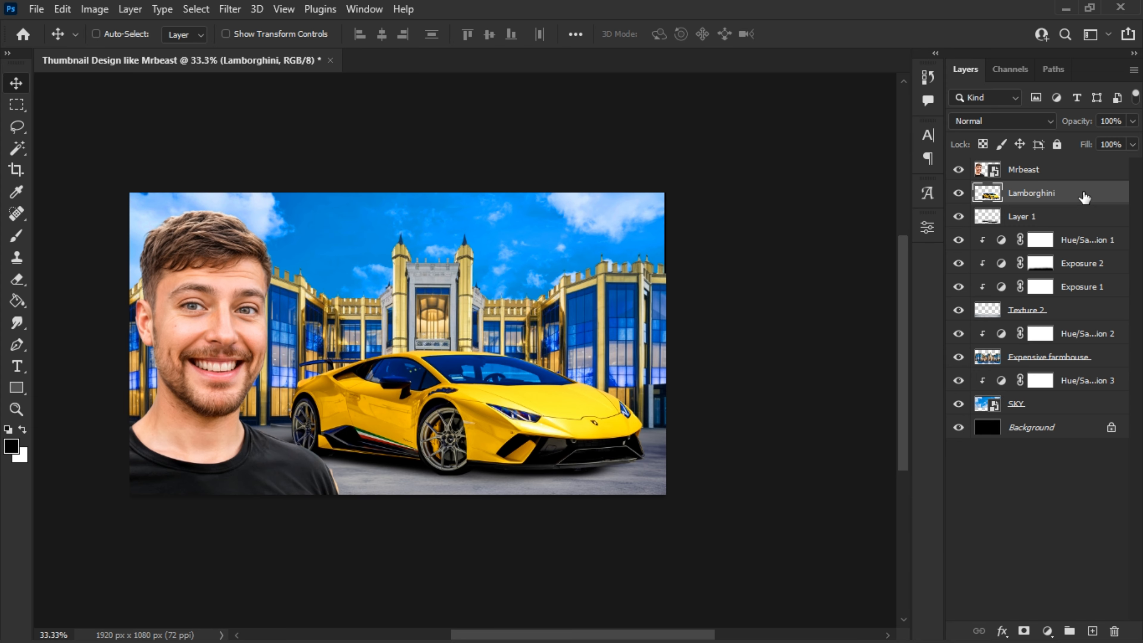
- Duplicate the Lamborghini layer and clip a solid black (000000) color fill to the copy
drag(1084, 198, 1093, 631)
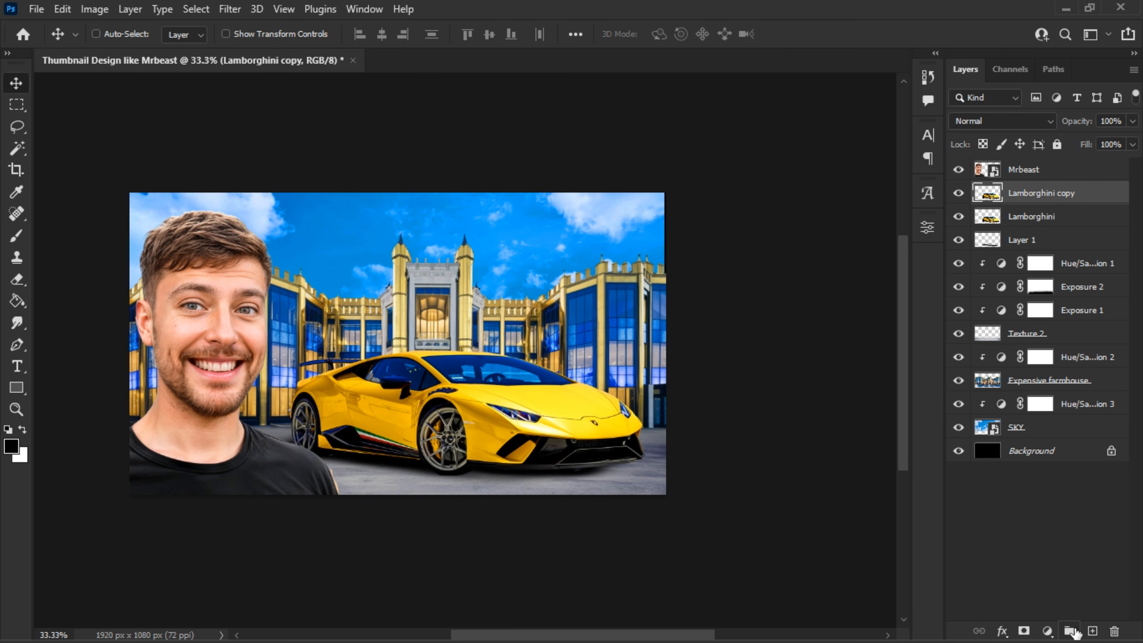
click(1047, 632)
click(1054, 334)
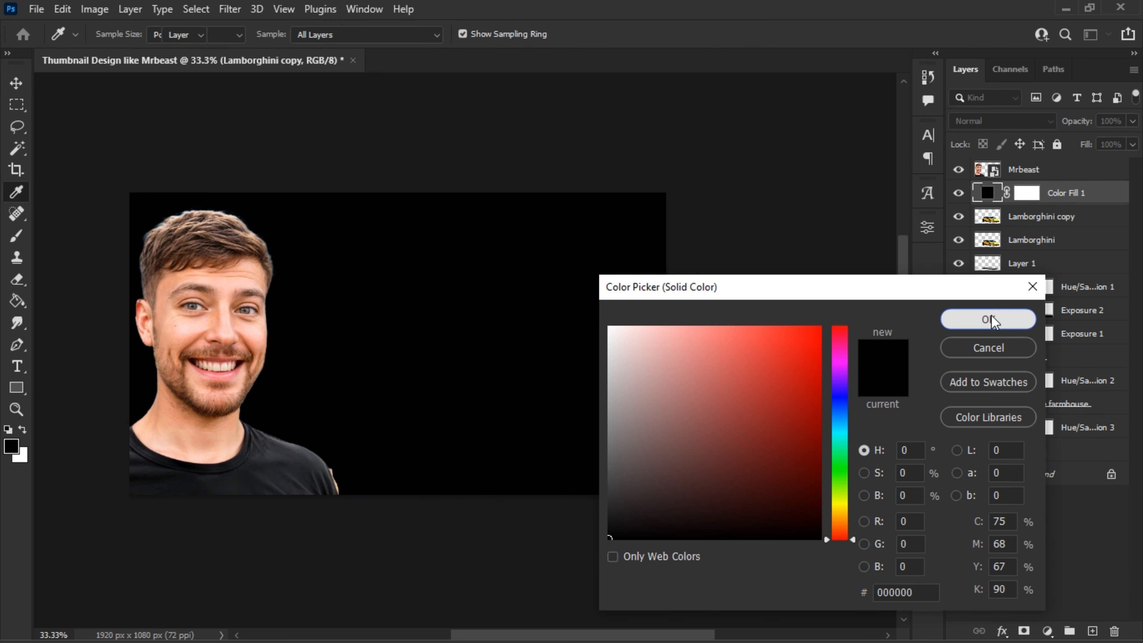
click(992, 320)
right_click(1072, 202)
click(950, 347)
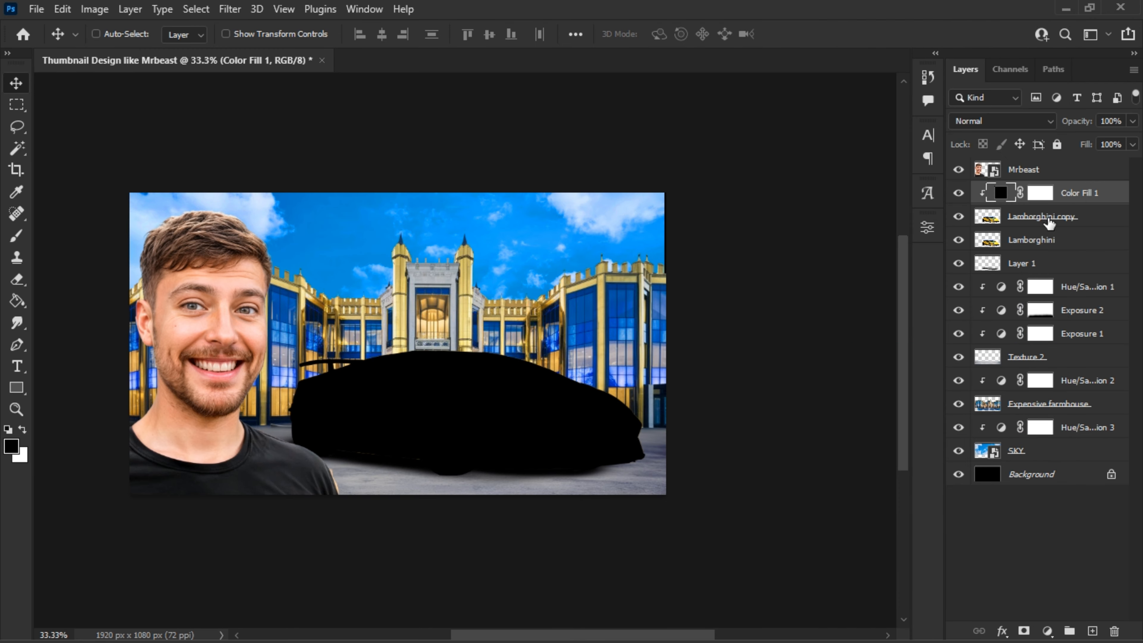
- Merge the black color fill with the Lamborghini copy and name the merged layer Shdow
shift+click(1050, 221)
key(ctrl+e)
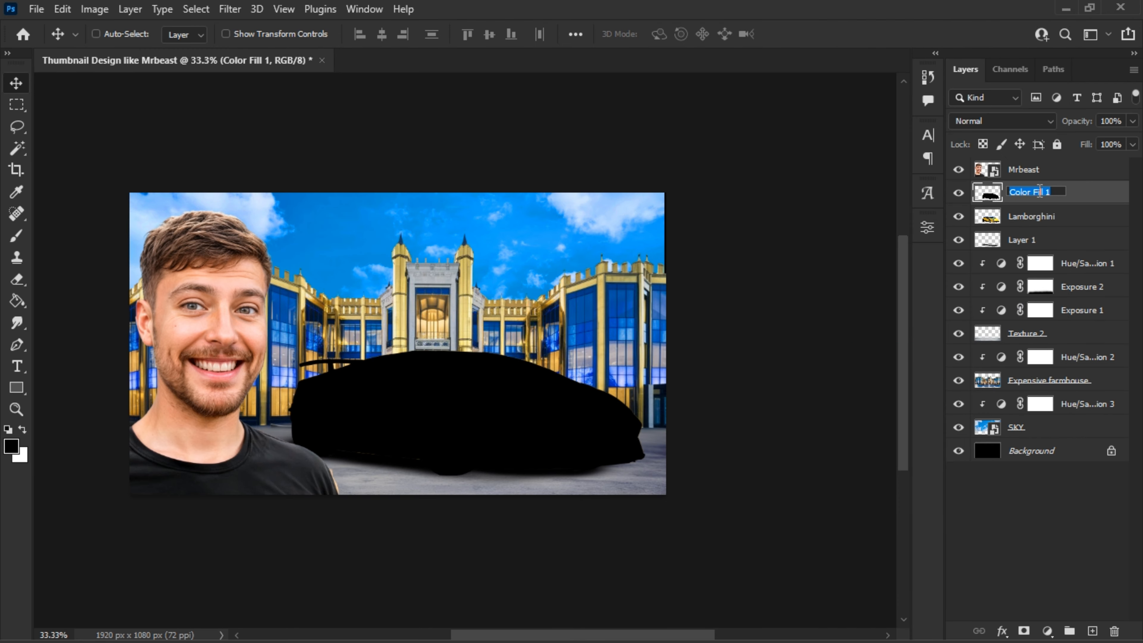
click(1091, 198)
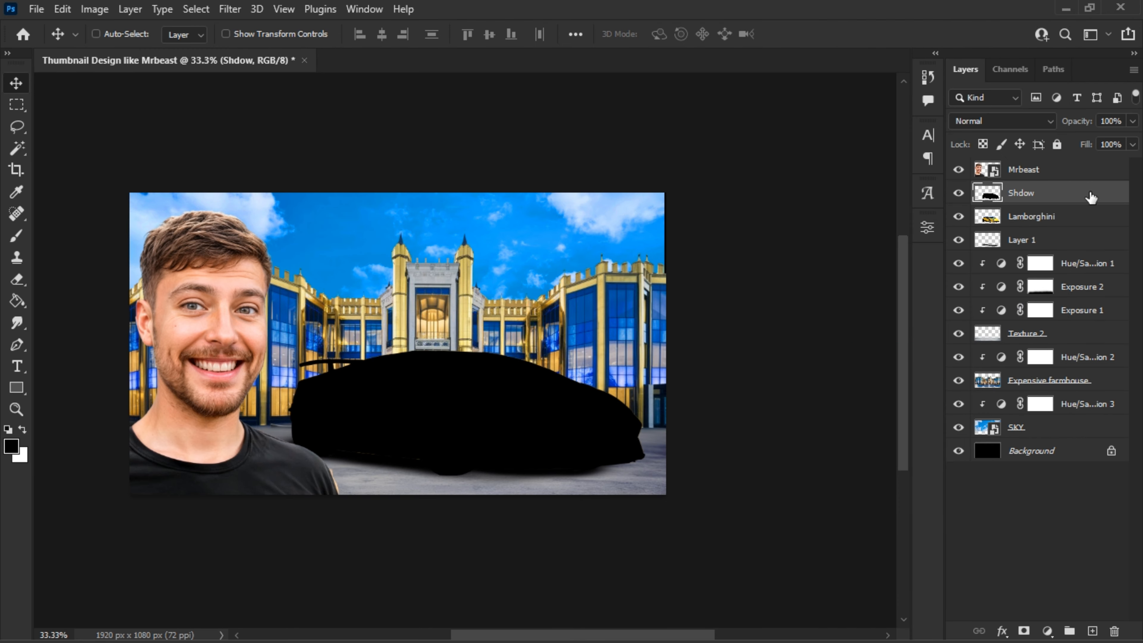
- Move the Shdow layer beneath Lamborghini and distort it into a flattened cast shadow on the ground below the car
drag(1061, 199, 1061, 229)
key(ctrl+t)
right_click(635, 293)
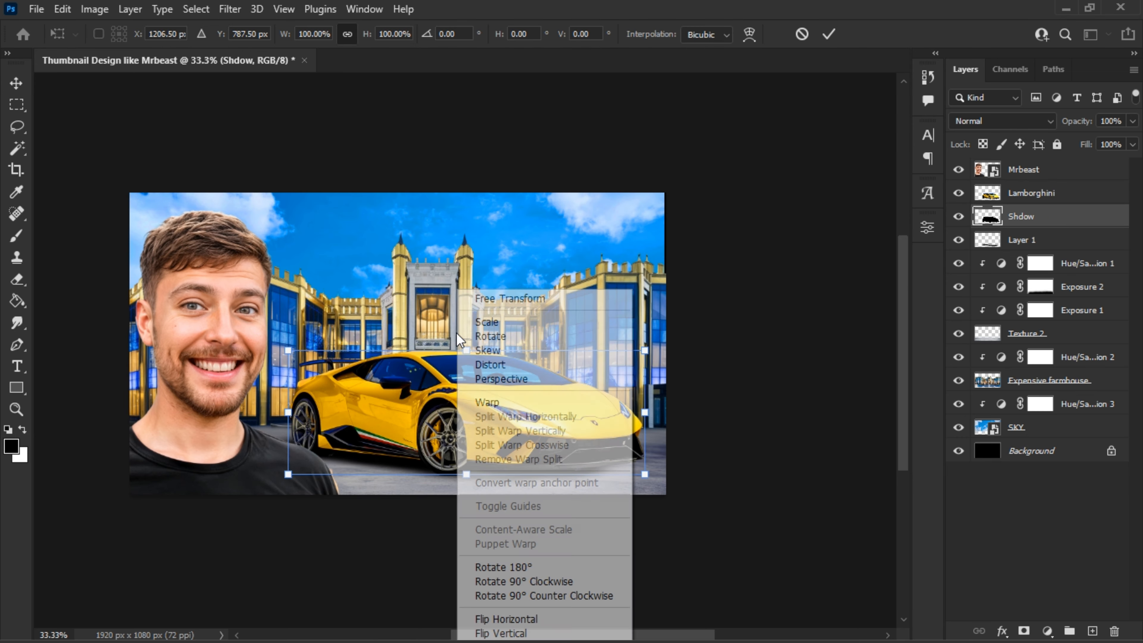
click(491, 362)
drag(288, 351, 203, 459)
drag(645, 351, 600, 511)
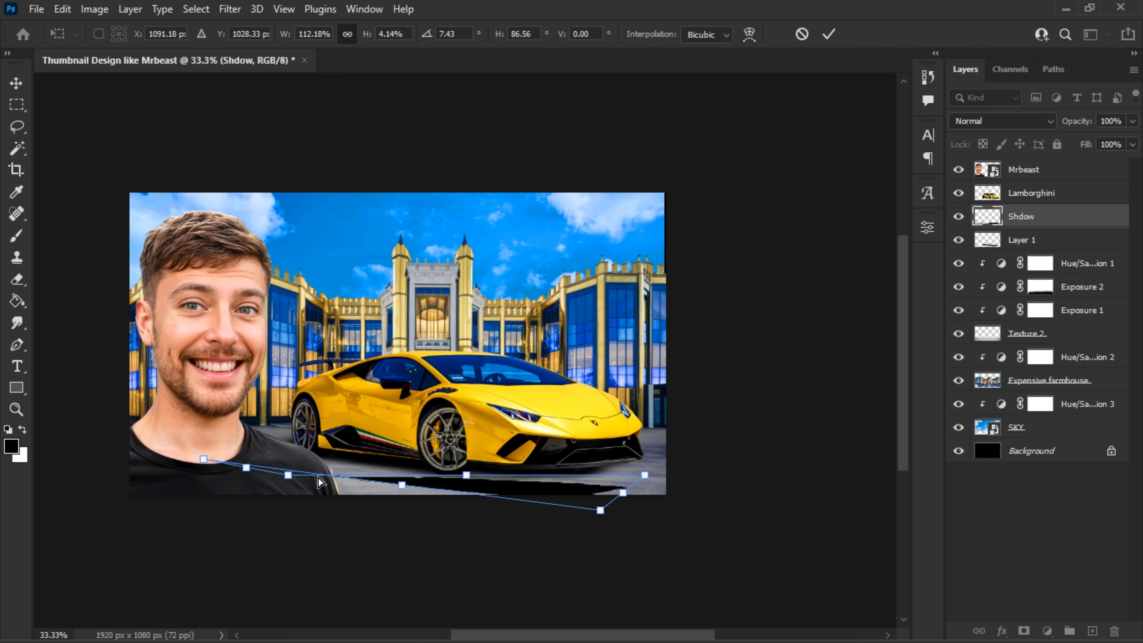
drag(288, 474, 292, 442)
drag(645, 475, 644, 463)
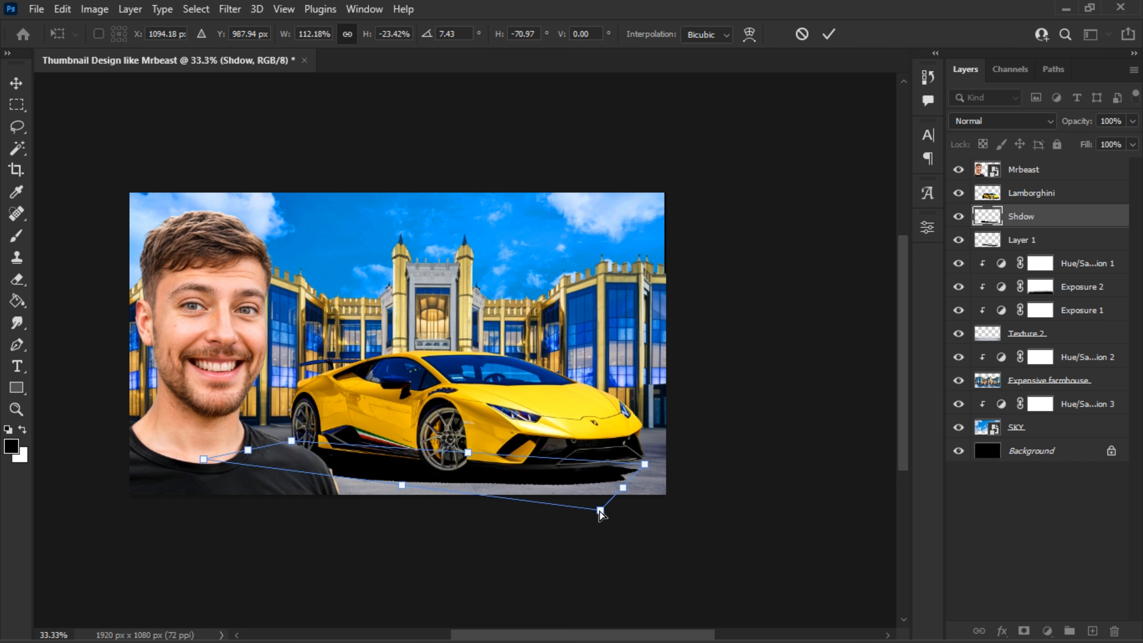
drag(601, 510, 615, 515)
drag(203, 459, 196, 463)
drag(645, 463, 646, 454)
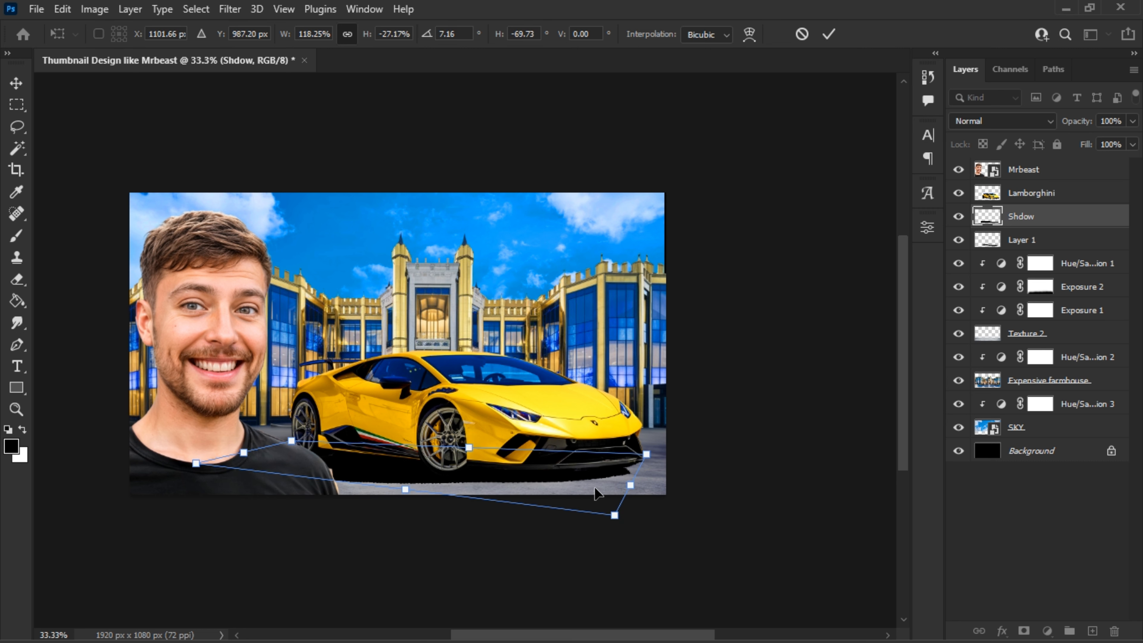
key(Return)
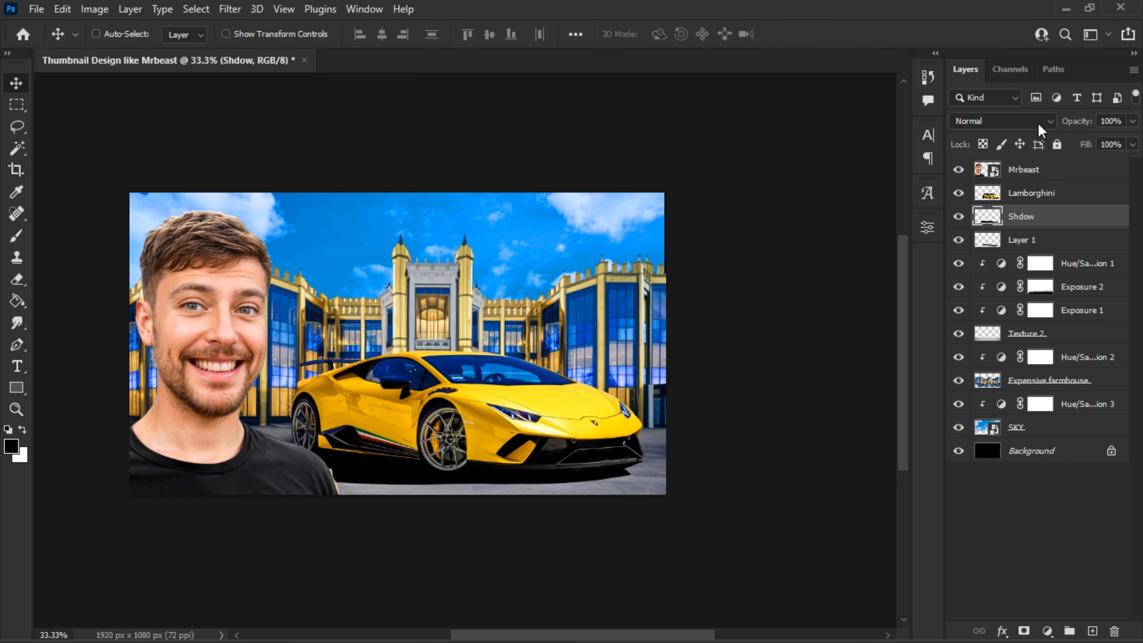
- Set the Shdow layer's opacity to 50% and apply a Gaussian Blur with a 4.7 pixel radius
drag(1012, 127, 1004, 122)
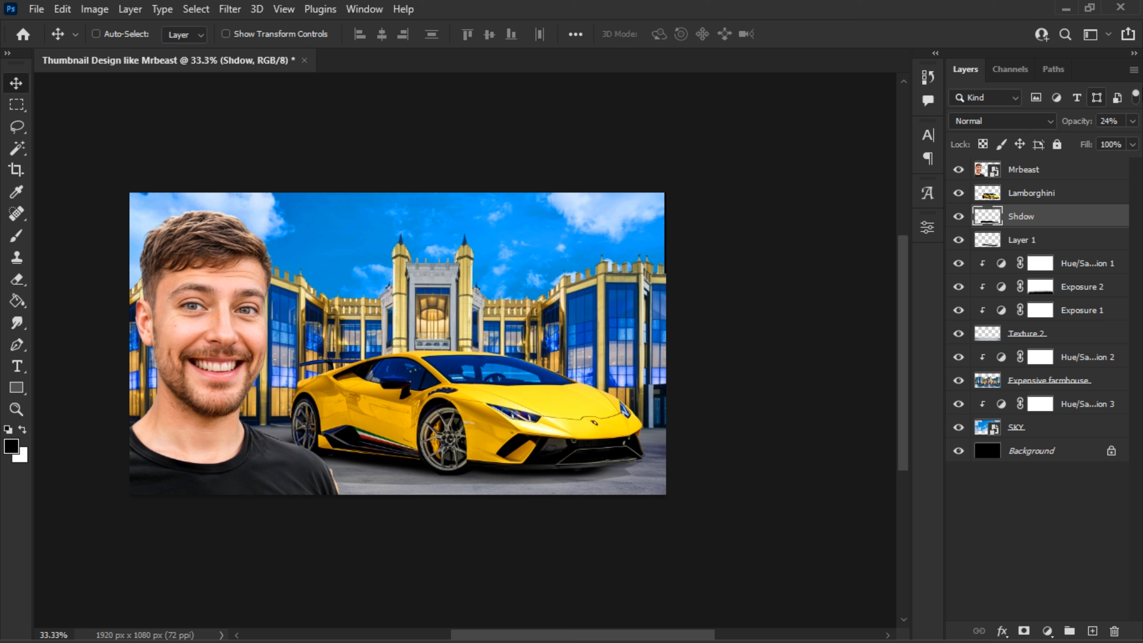
drag(1086, 120, 1082, 121)
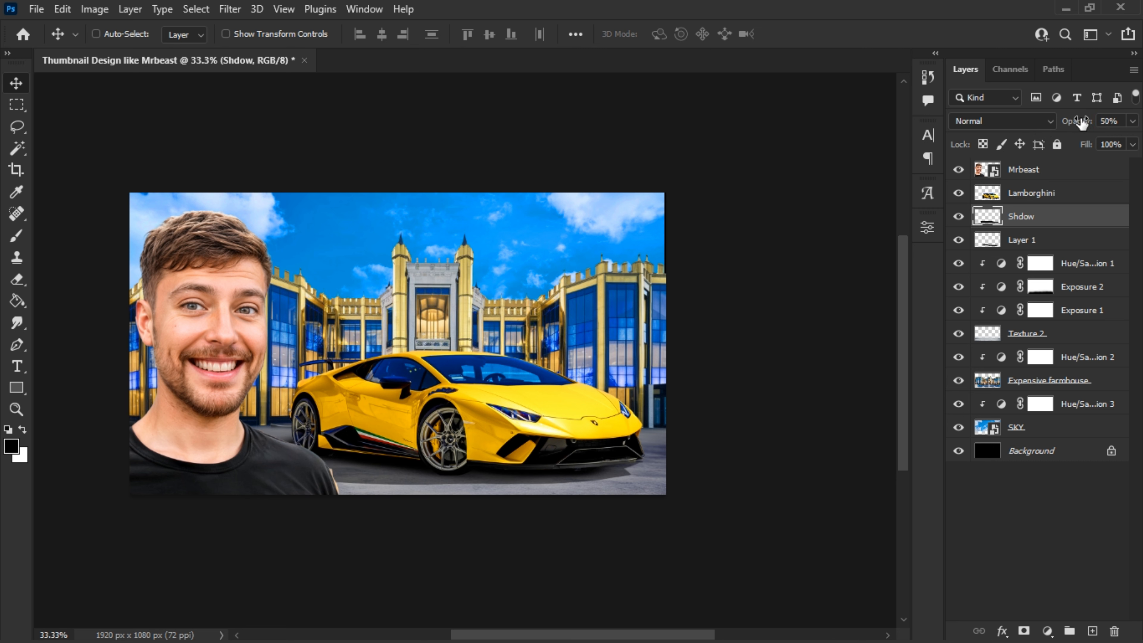
click(230, 10)
mouse_move(311, 227)
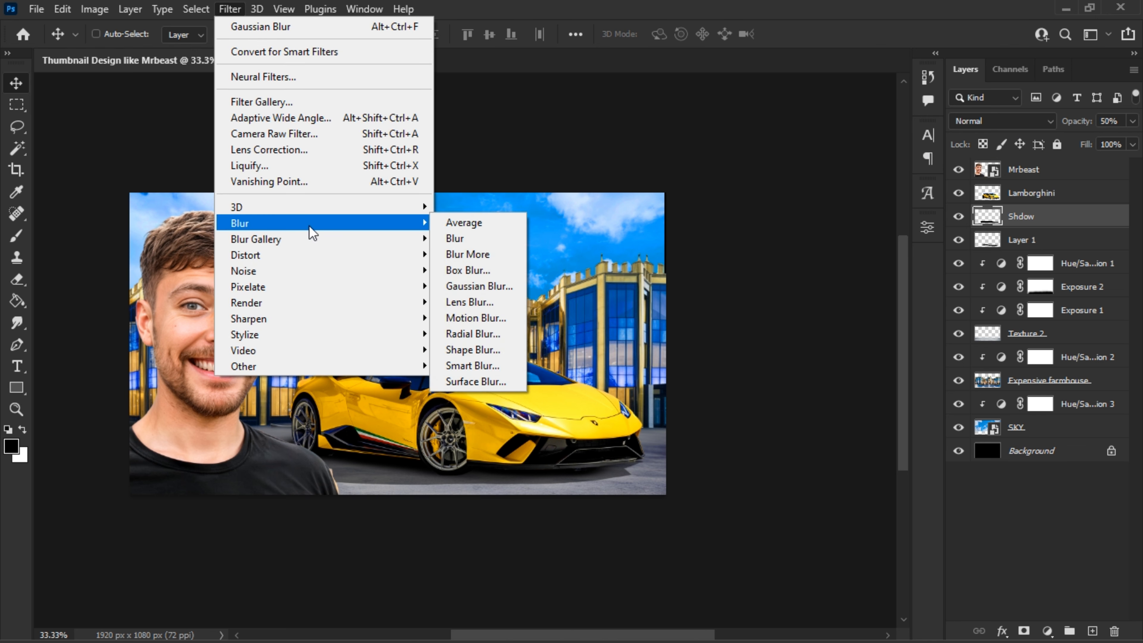
click(497, 286)
click(685, 335)
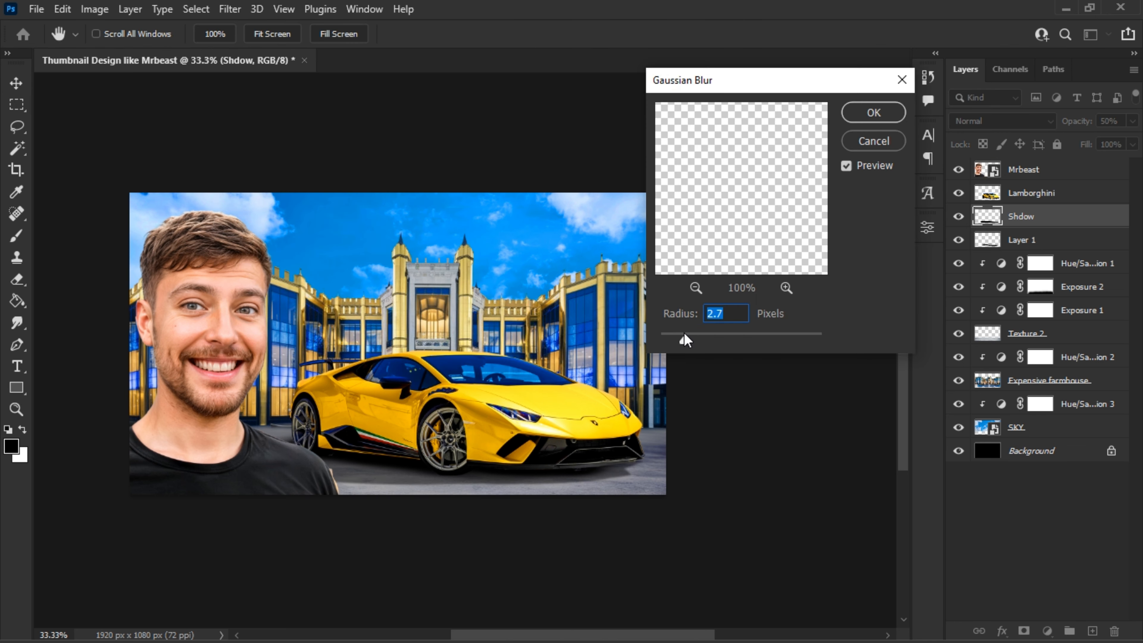
click(893, 111)
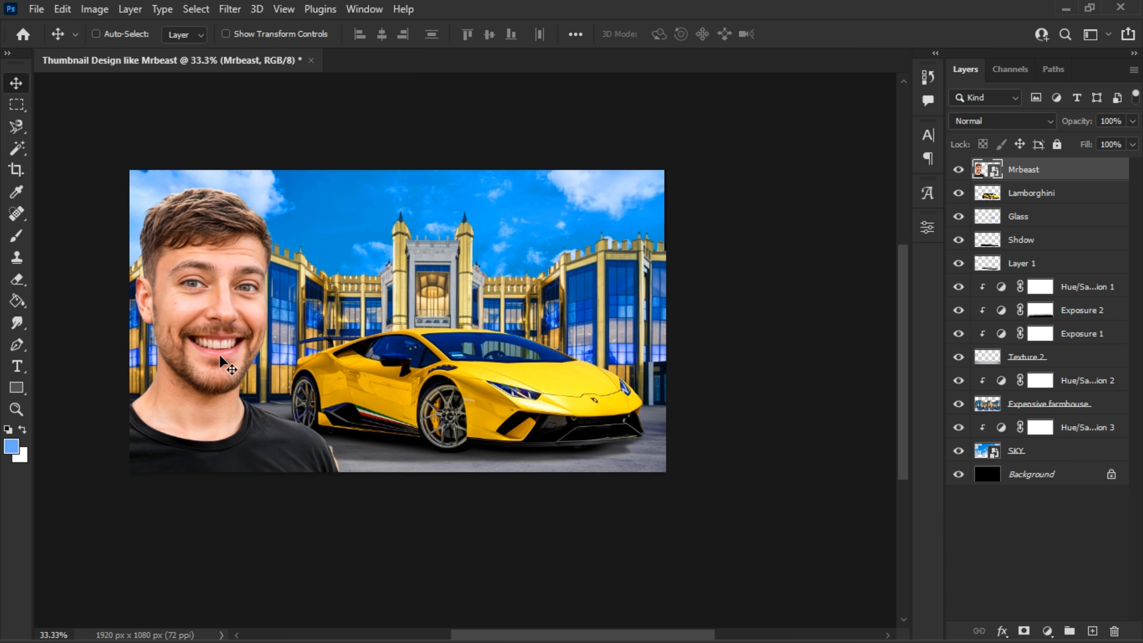
- Place the Suit image above the Mrbeast layer, scale it to about 92% and position it over the man's black shirt
mouse_move(227, 358)
mouse_down()
mouse_move(222, 307)
mouse_move(225, 358)
mouse_up()
mouse_move(311, 625)
click(226, 625)
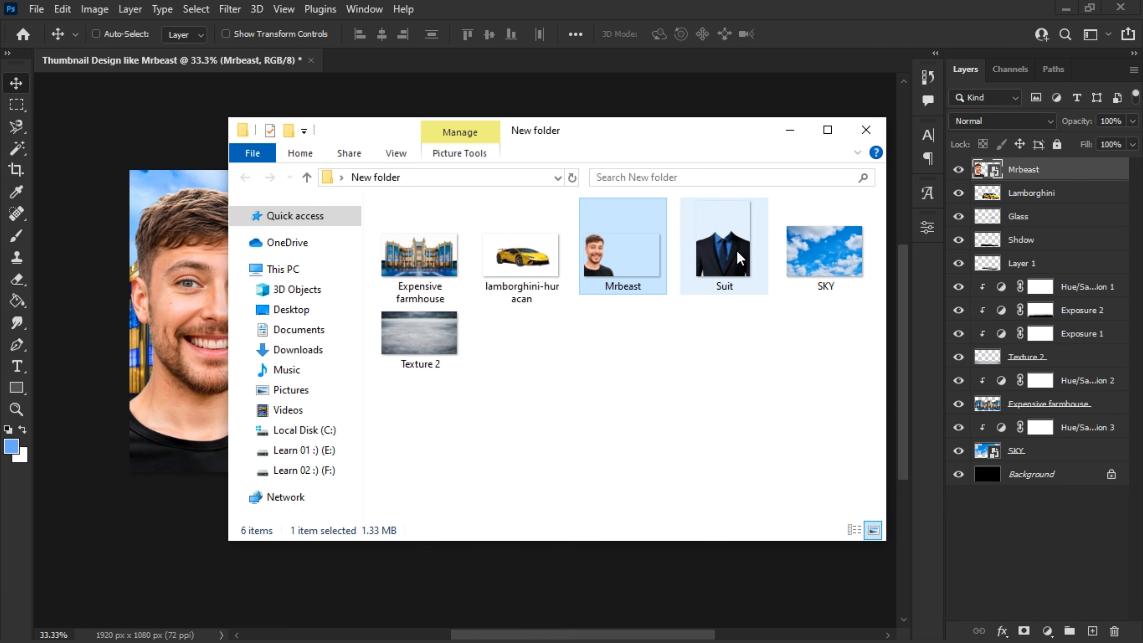
drag(723, 252, 215, 542)
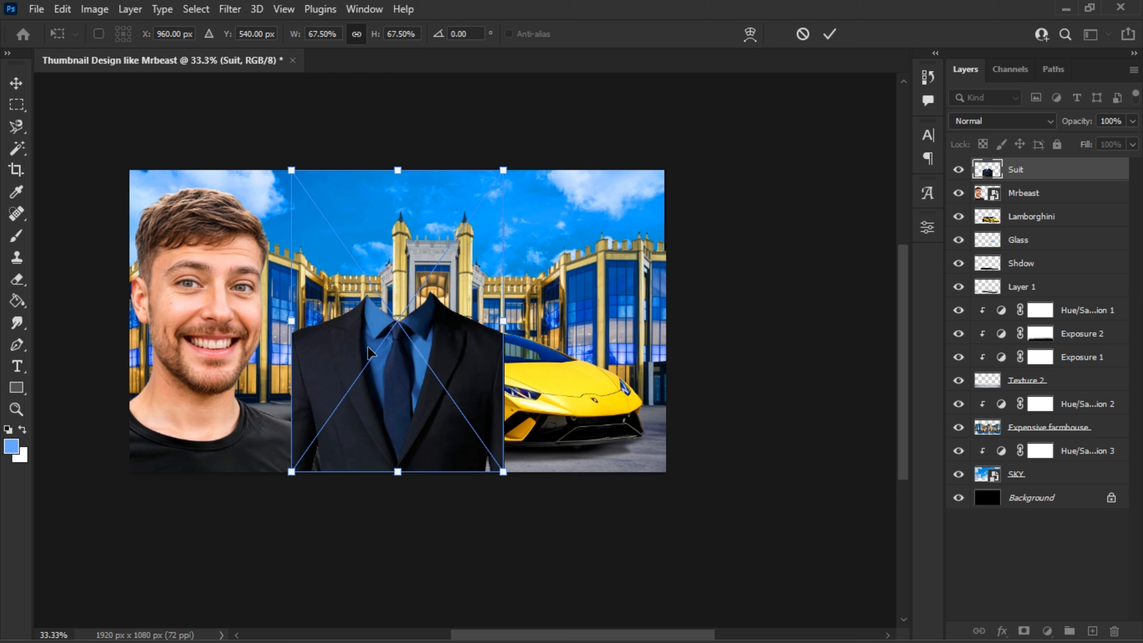
drag(423, 301, 221, 394)
drag(306, 263, 375, 171)
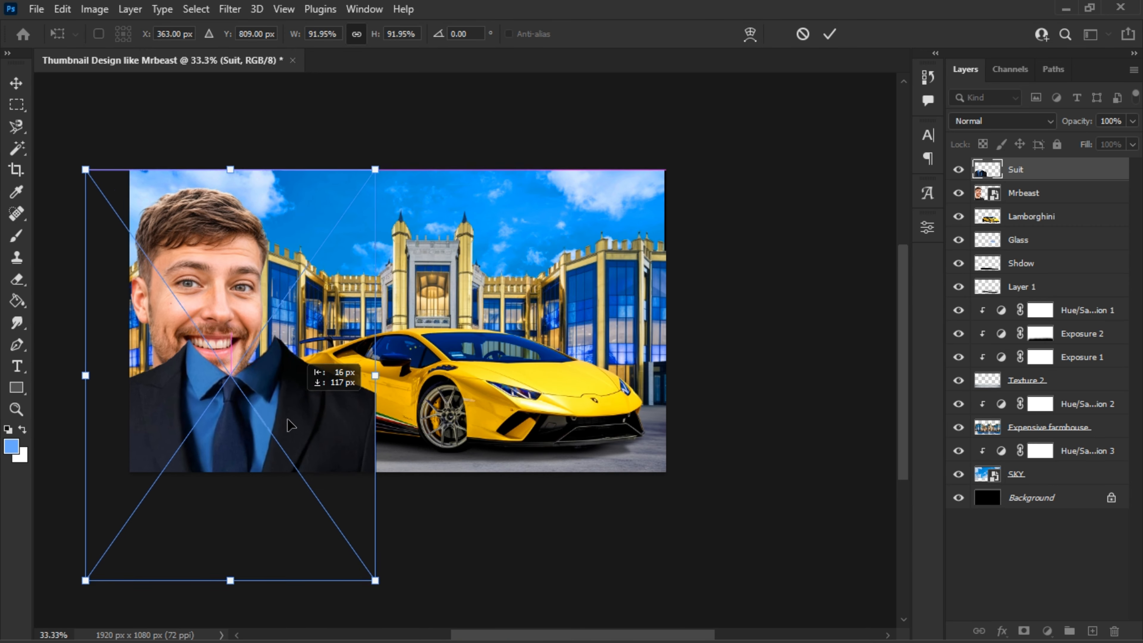
drag(214, 398, 265, 444)
key(Return)
- Rasterize the Suit layer so it can be edited with the 228 px Eraser
key(e)
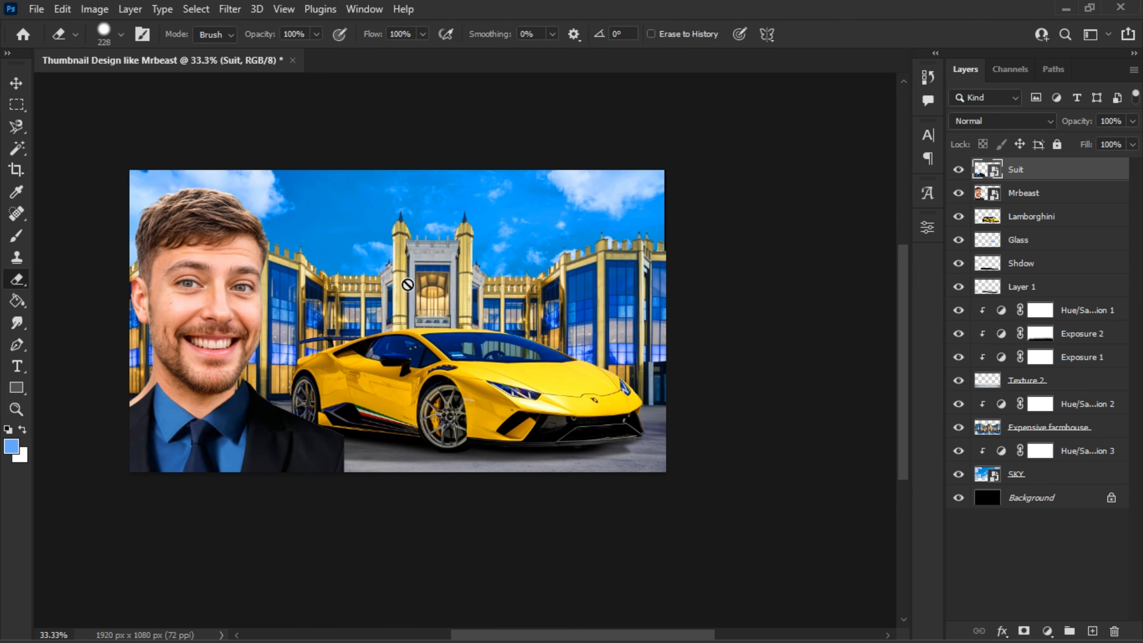
right_click(416, 285)
drag(576, 364, 604, 363)
click(415, 266)
key(Return)
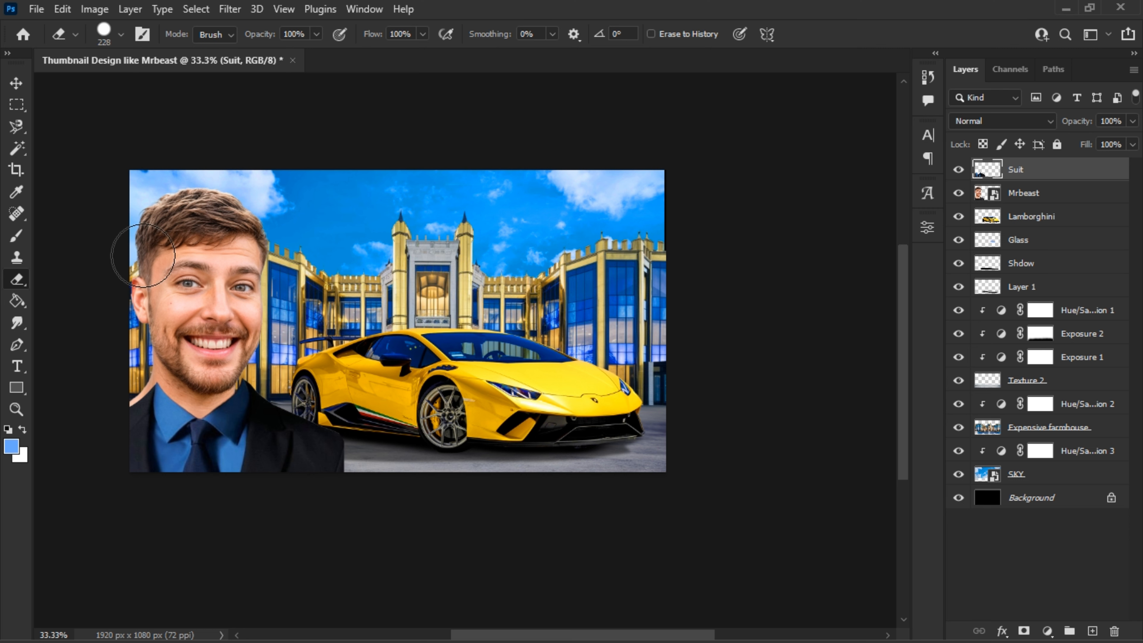
- Rotate the Mrbeast layer about -5.8° and fit the head to the suit collar, then shift Mrbeast and Suit together to the right
key(v)
click(1049, 194)
key(ctrl+t)
drag(391, 144, 382, 132)
drag(325, 272, 341, 267)
drag(306, 143, 295, 149)
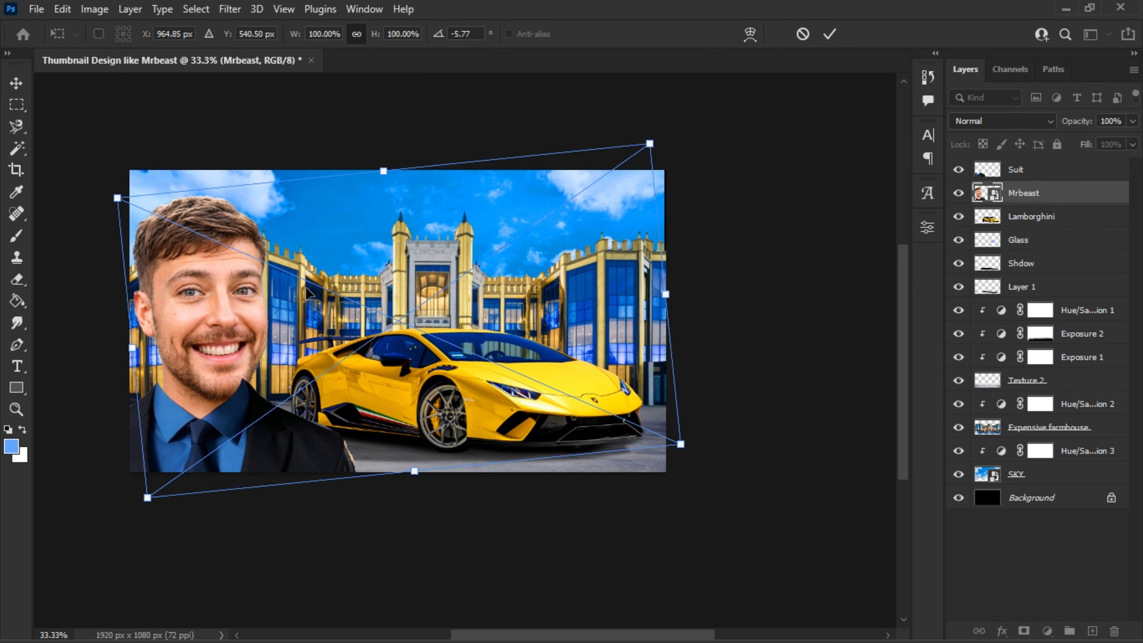
drag(306, 288, 297, 275)
key(Return)
ctrl+click(1026, 173)
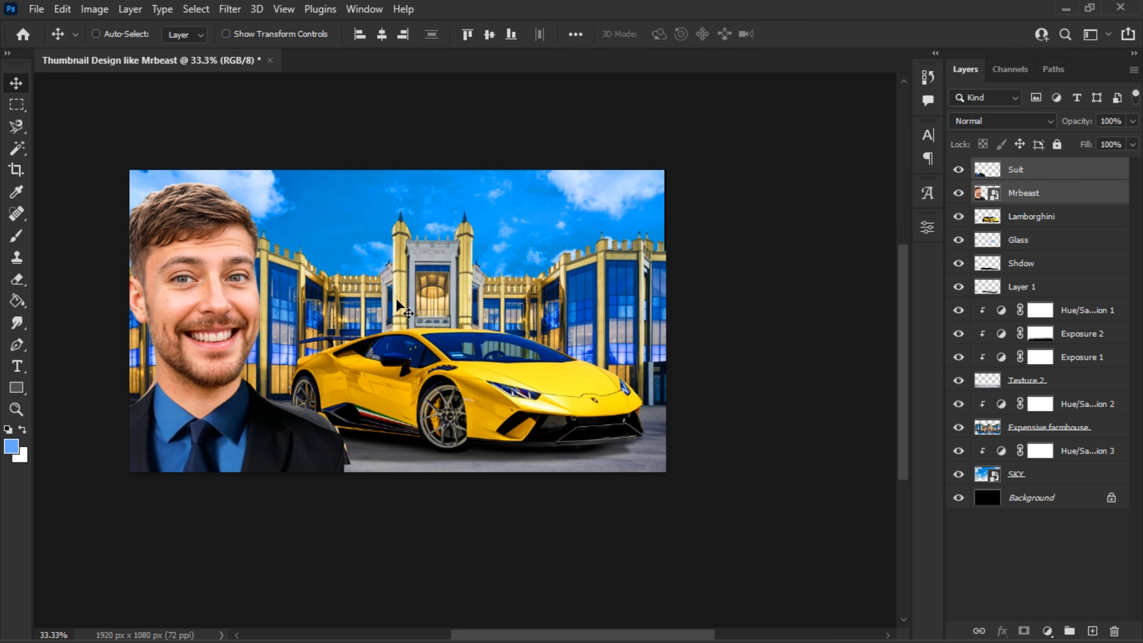
drag(398, 306, 423, 302)
- Erase the leftover edge of the Mrbeast layer beside the shoulder and nudge the head slightly right over the suit collar
click(1069, 195)
key(e)
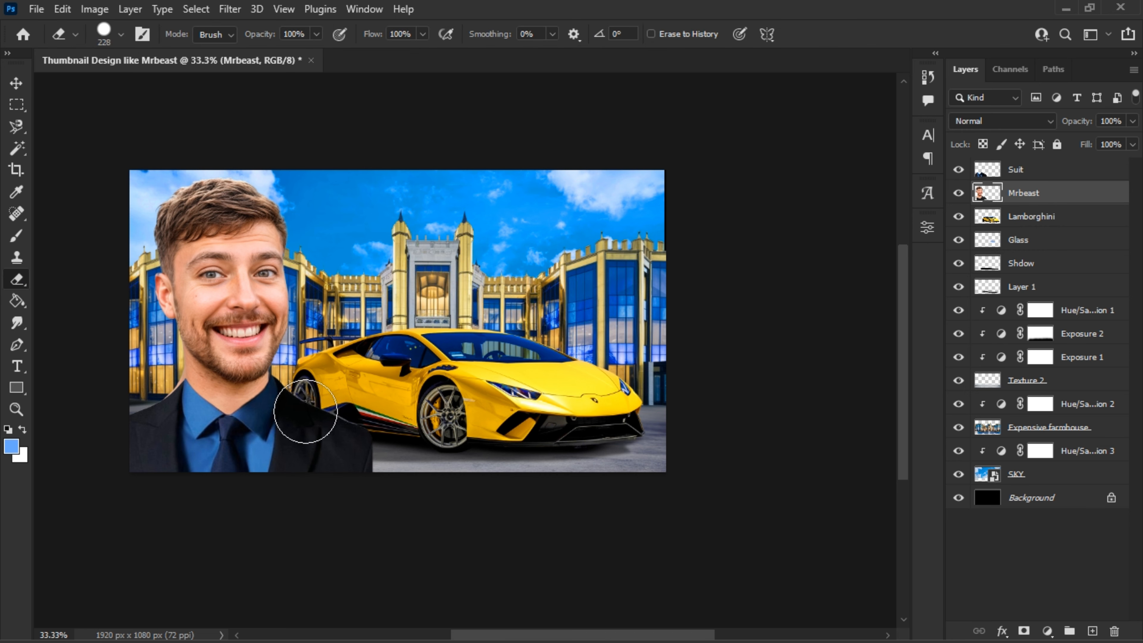
drag(156, 401, 153, 394)
click(16, 83)
drag(491, 283, 494, 283)
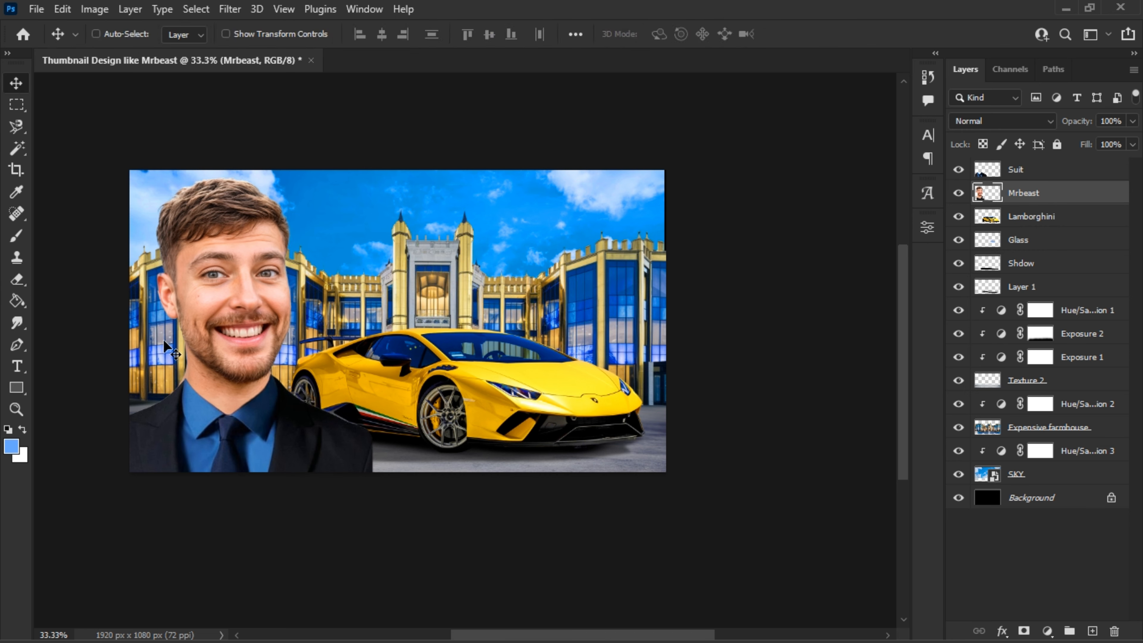
key(e)
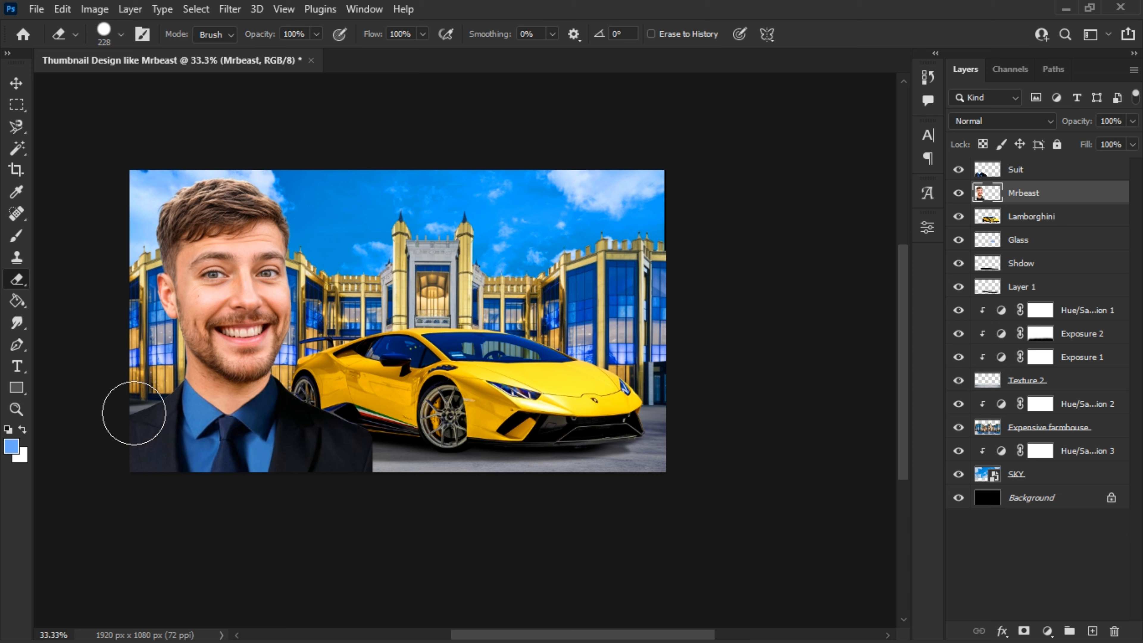
- Merge the Suit layer with the Mrbeast layer beneath it and undo the last move of the merged figure
shift+click(1048, 174)
key(ctrl+e)
key(v)
drag(273, 375, 241, 374)
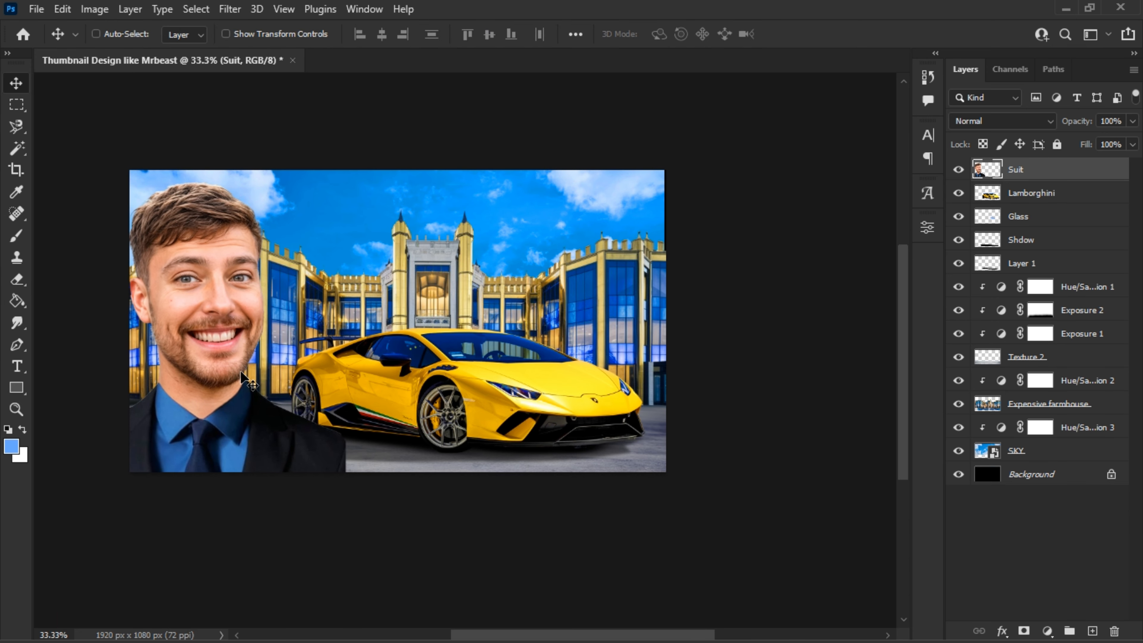
key(ctrl+z)
- Puppet Warp the merged Suit layer with pins on face, neck and chest to adjust the pose, and shift the man toward the canvas's lower left
click(63, 9)
click(198, 346)
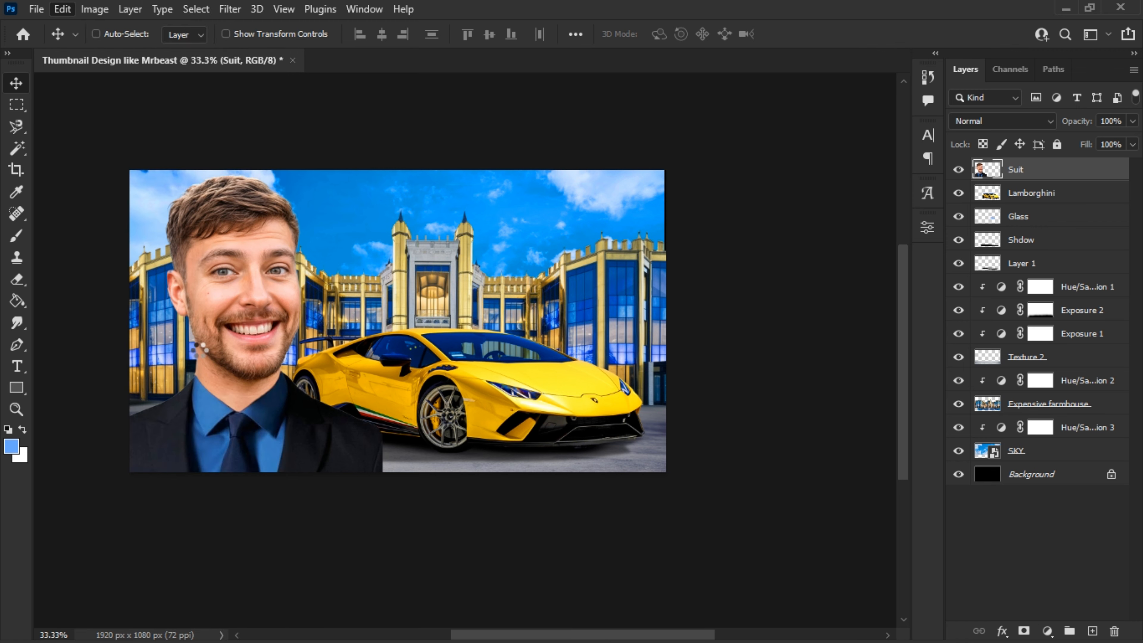
click(245, 380)
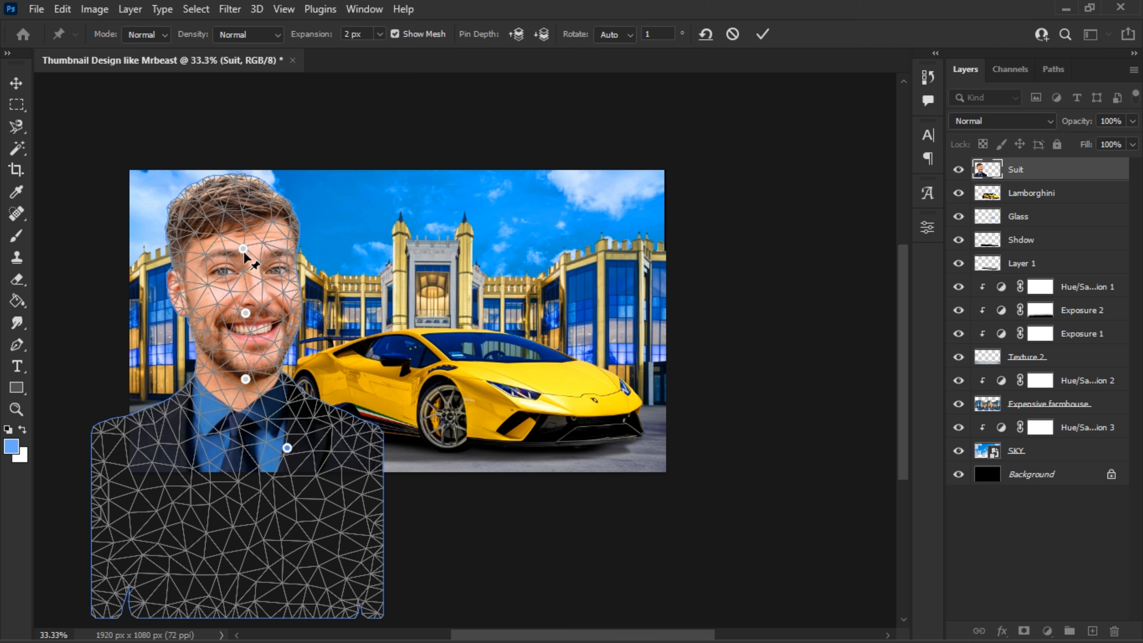
drag(243, 254, 252, 258)
drag(246, 314, 241, 316)
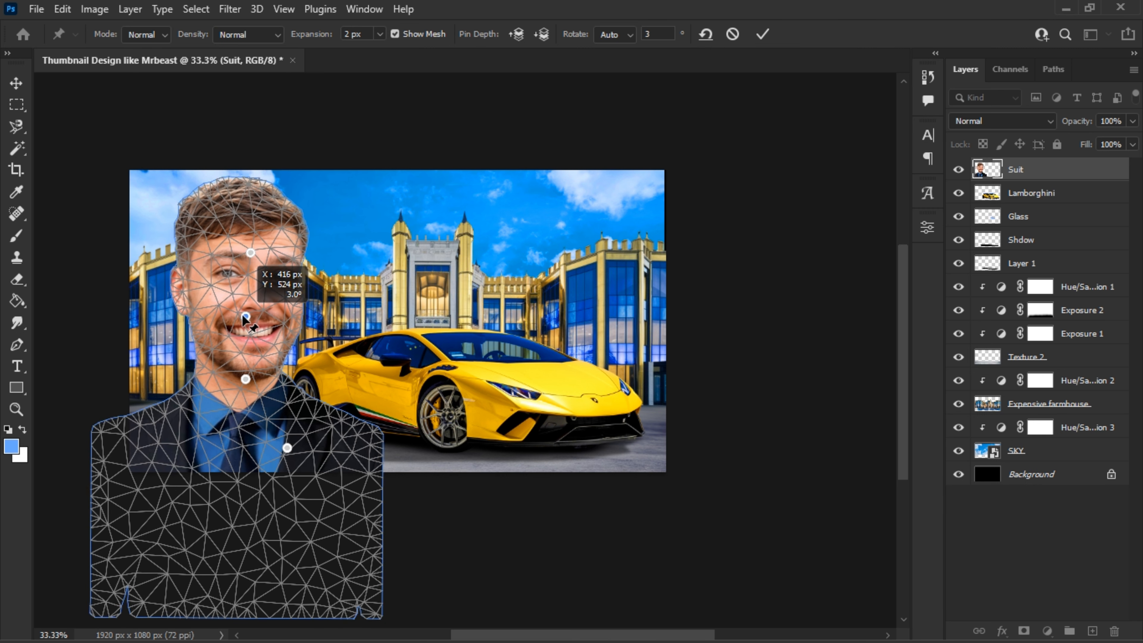
drag(246, 379, 241, 381)
click(193, 429)
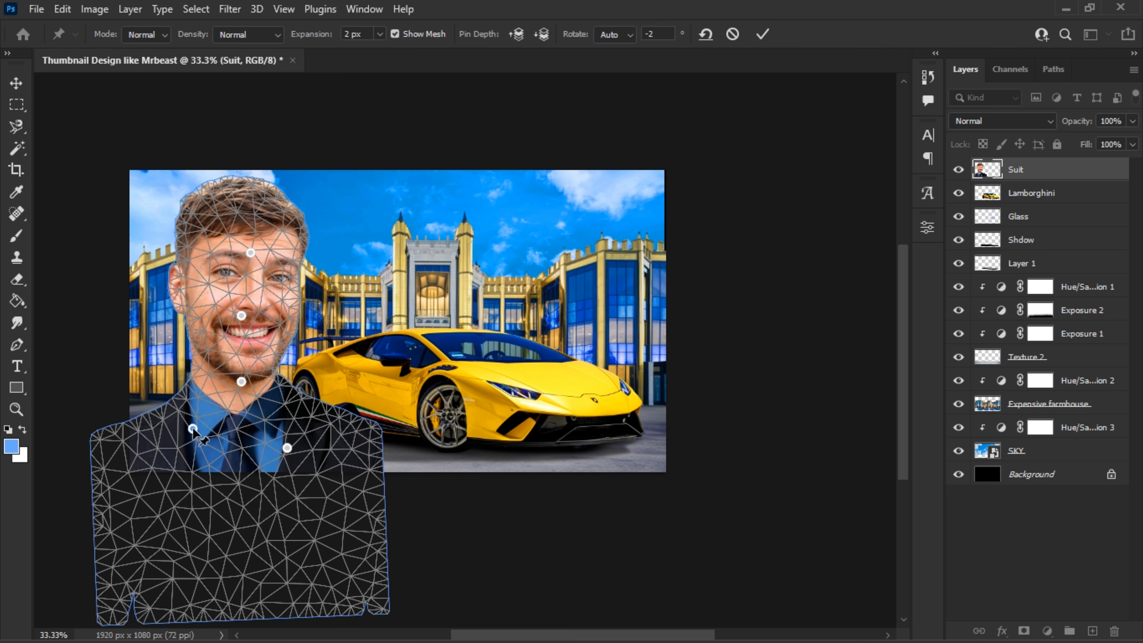
drag(249, 252, 248, 253)
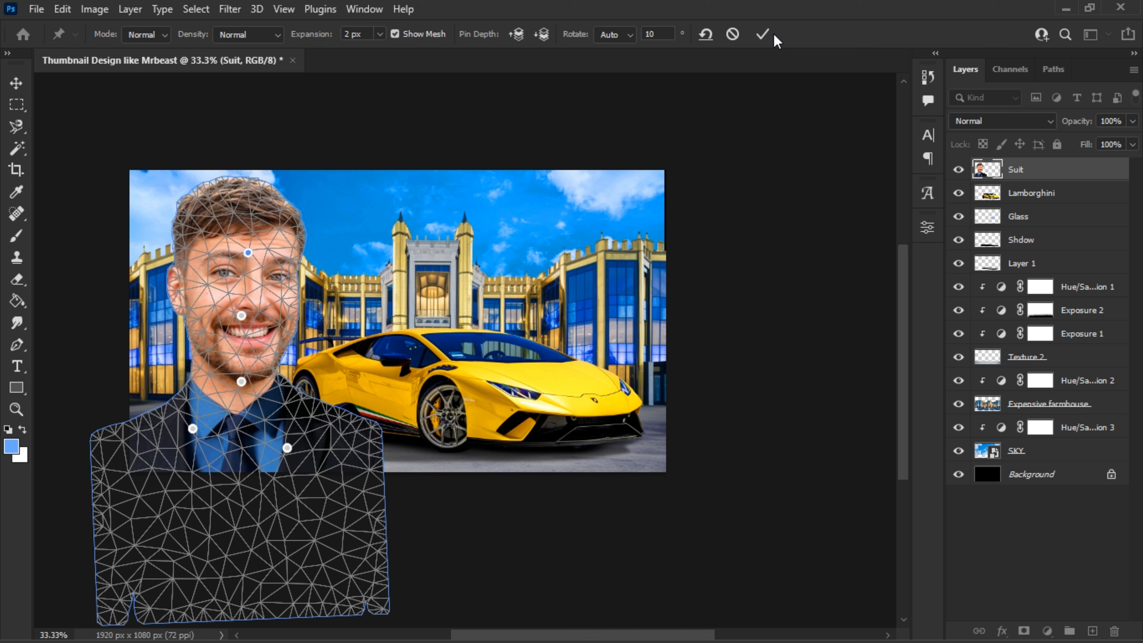
key(Return)
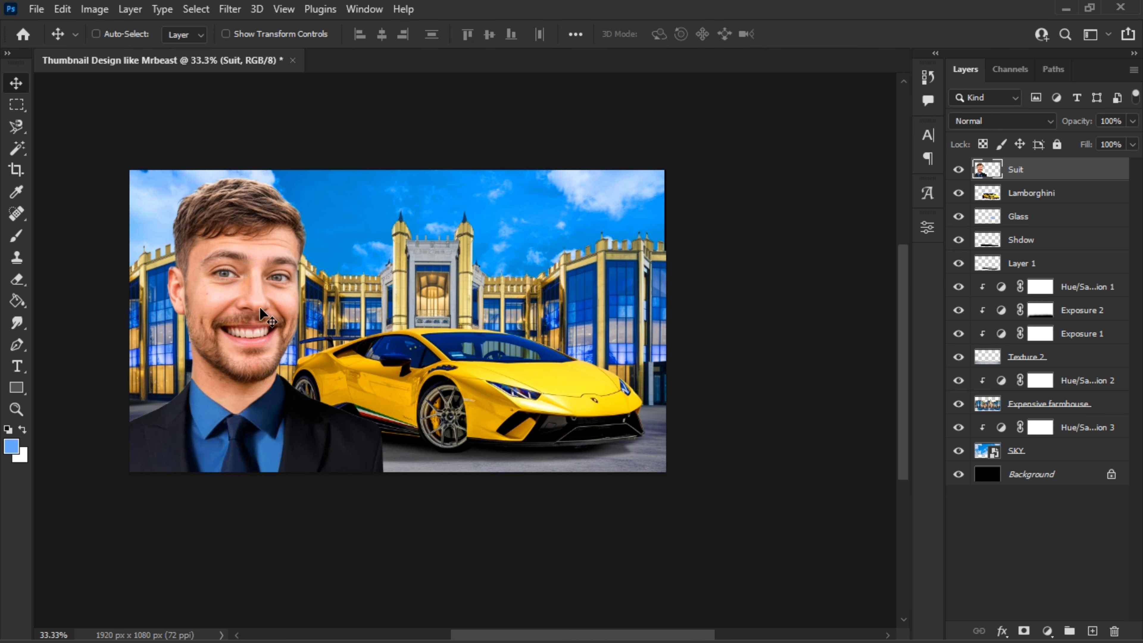
drag(260, 308, 225, 320)
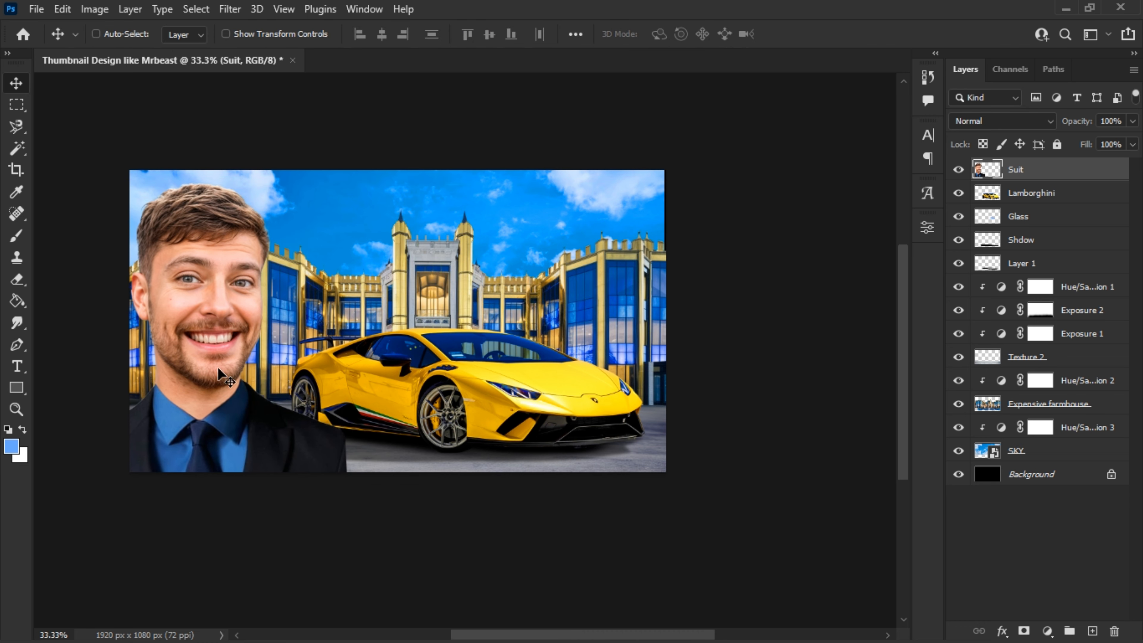
- Trace a selection around the blue shirt on both sides of the tie with the Magnetic Lasso
key(ctrl+plus)
key(ctrl+plus)
scroll(218, 394, left, 10)
scroll(201, 370, down, 3)
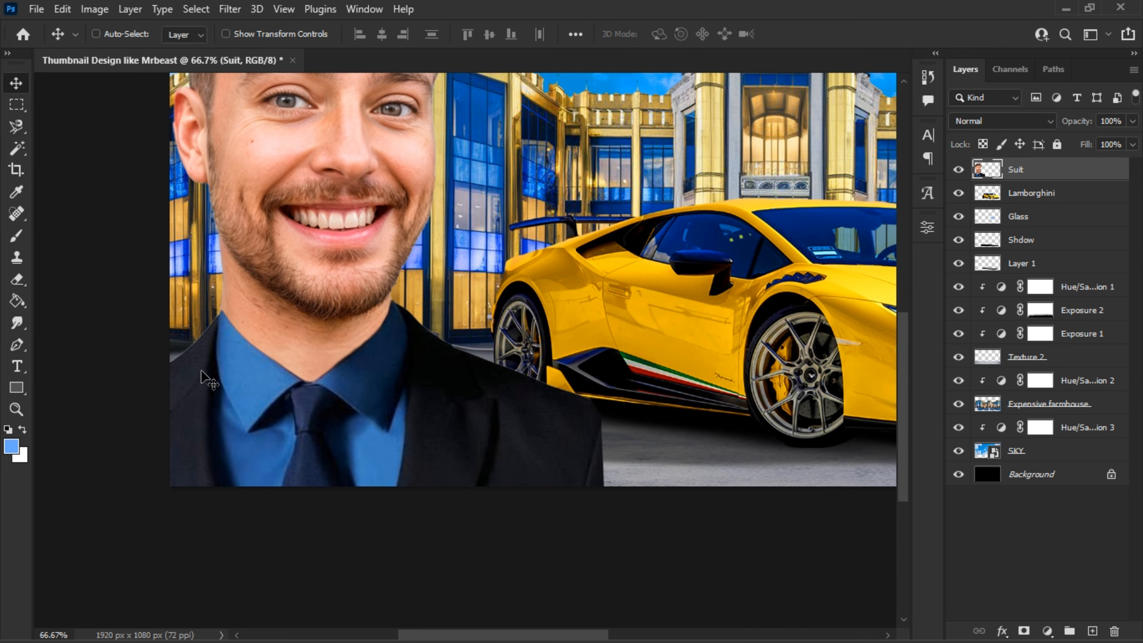
click(14, 128)
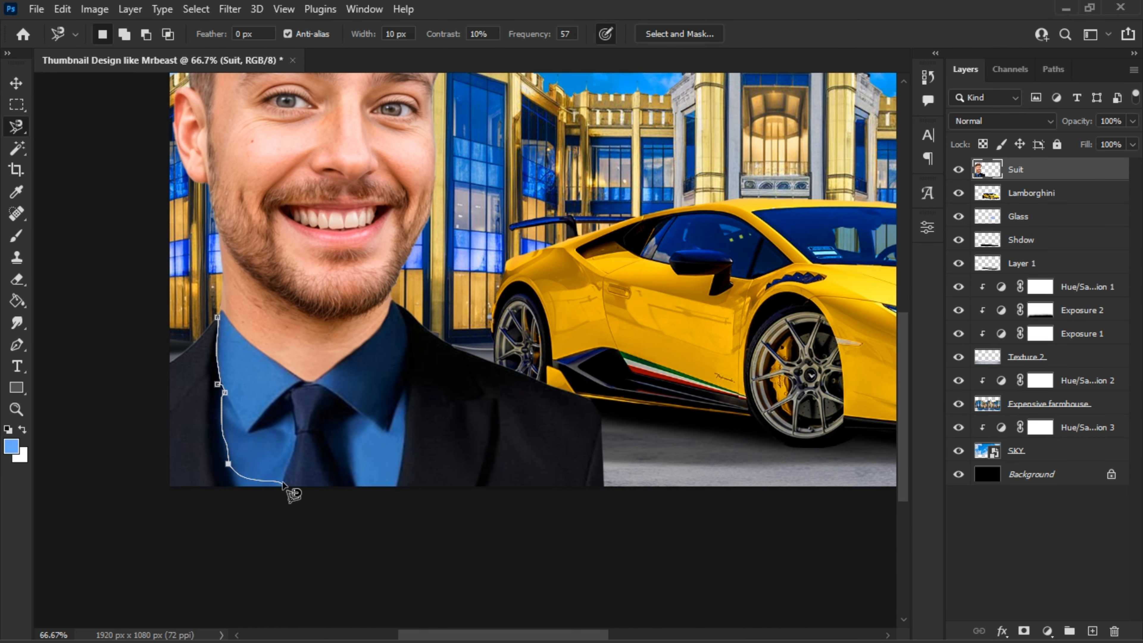
mouse_move(310, 387)
mouse_down()
mouse_move(391, 503)
mouse_move(410, 373)
mouse_move(398, 302)
mouse_up()
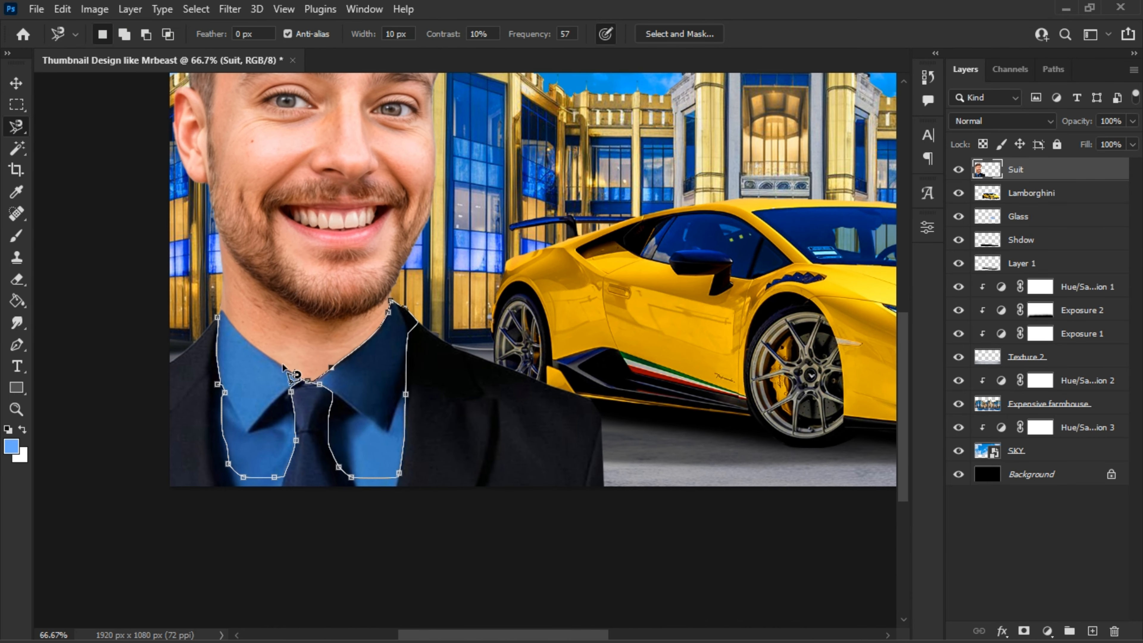
click(294, 375)
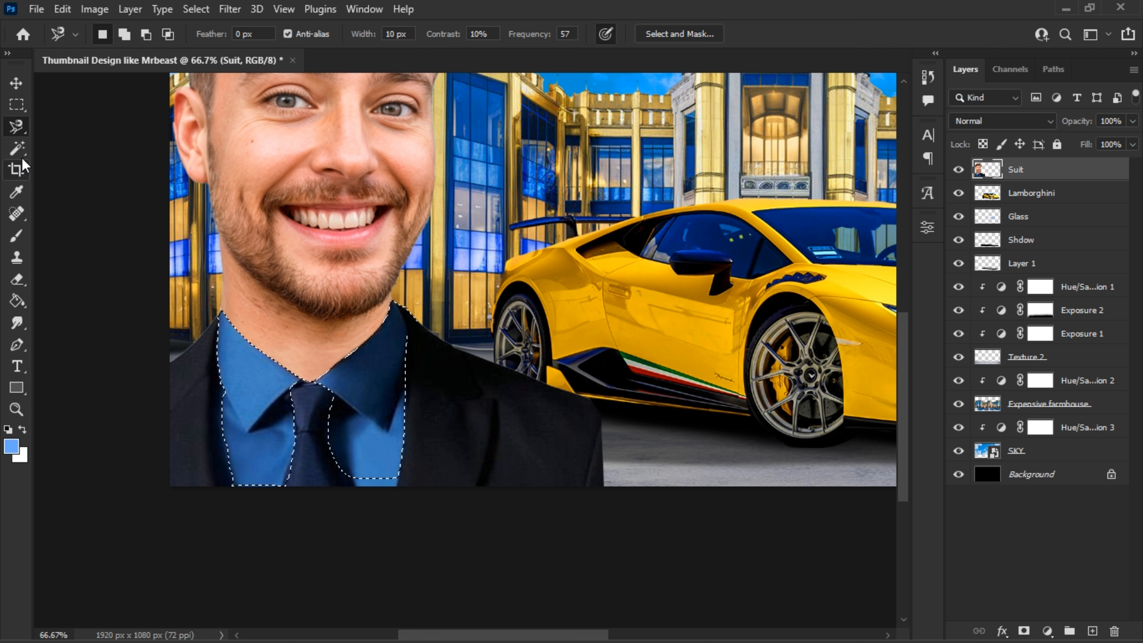
- Refine the shirt selection's outer and bottom edges with the Lasso and copy the shirt to a new layer
right_click(21, 128)
click(63, 128)
mouse_move(218, 342)
mouse_down()
mouse_move(226, 436)
mouse_move(244, 489)
mouse_move(247, 479)
mouse_up()
mouse_move(405, 432)
mouse_down()
mouse_move(389, 492)
mouse_move(347, 433)
mouse_up()
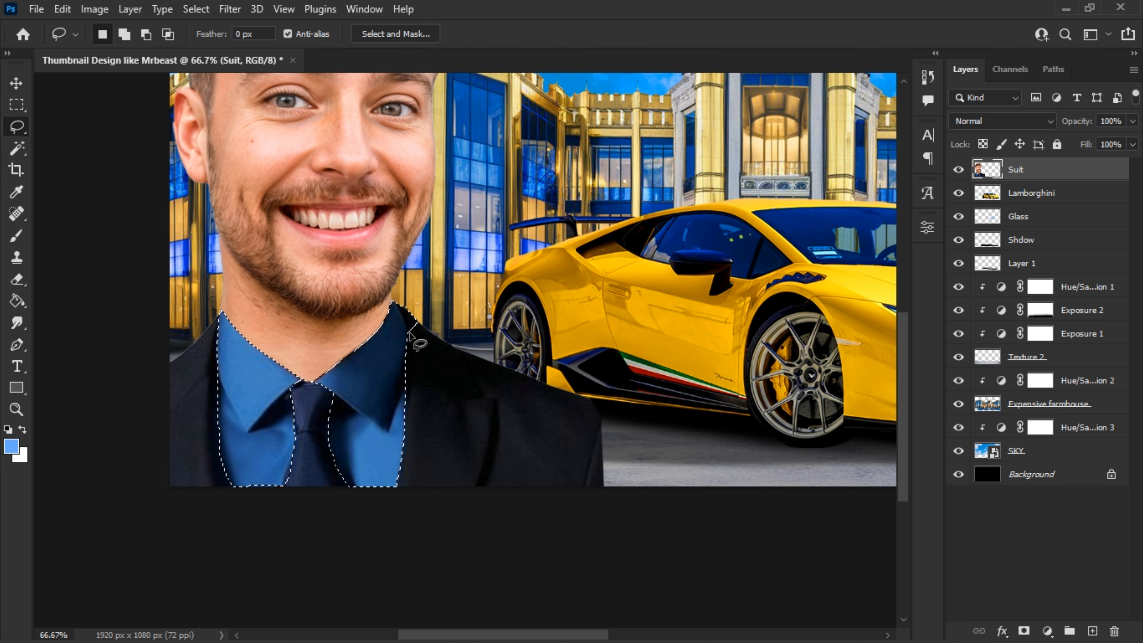
drag(407, 331, 428, 329)
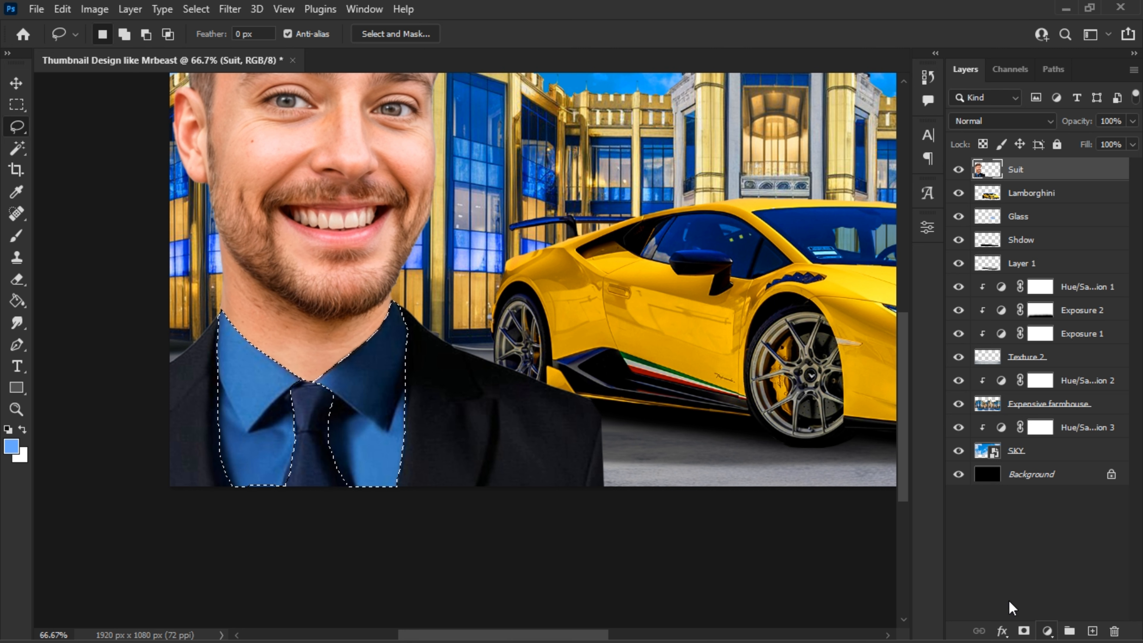
key(ctrl+j)
click(16, 82)
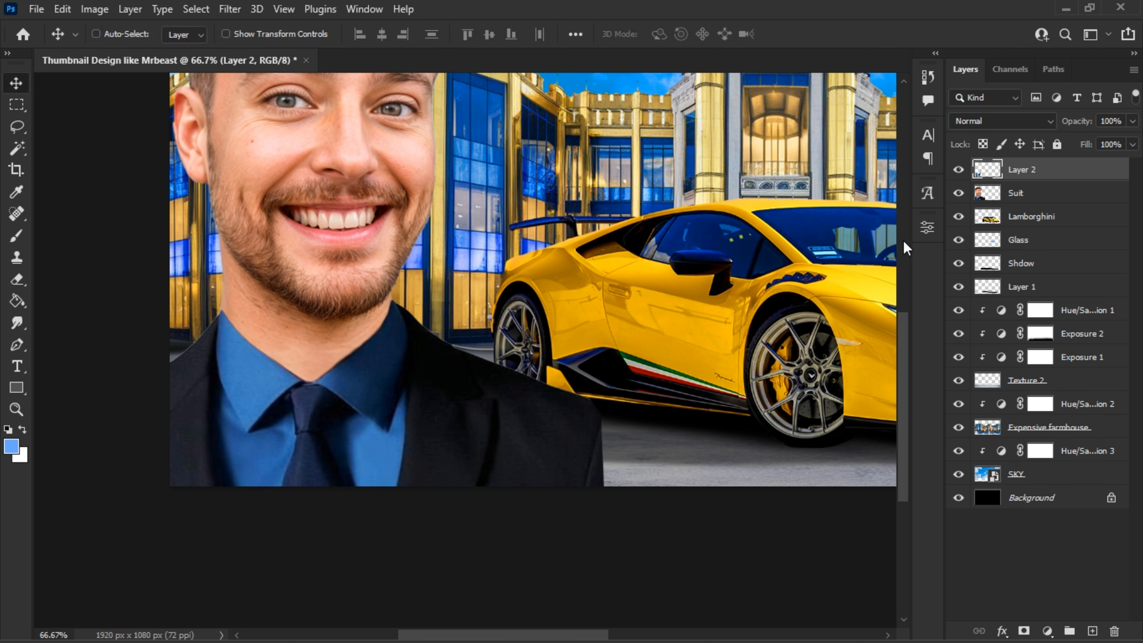
- Clip a Black & White adjustment to the shirt layer and raise Cyans and Blues to turn the shirt white
click(1048, 630)
click(1053, 491)
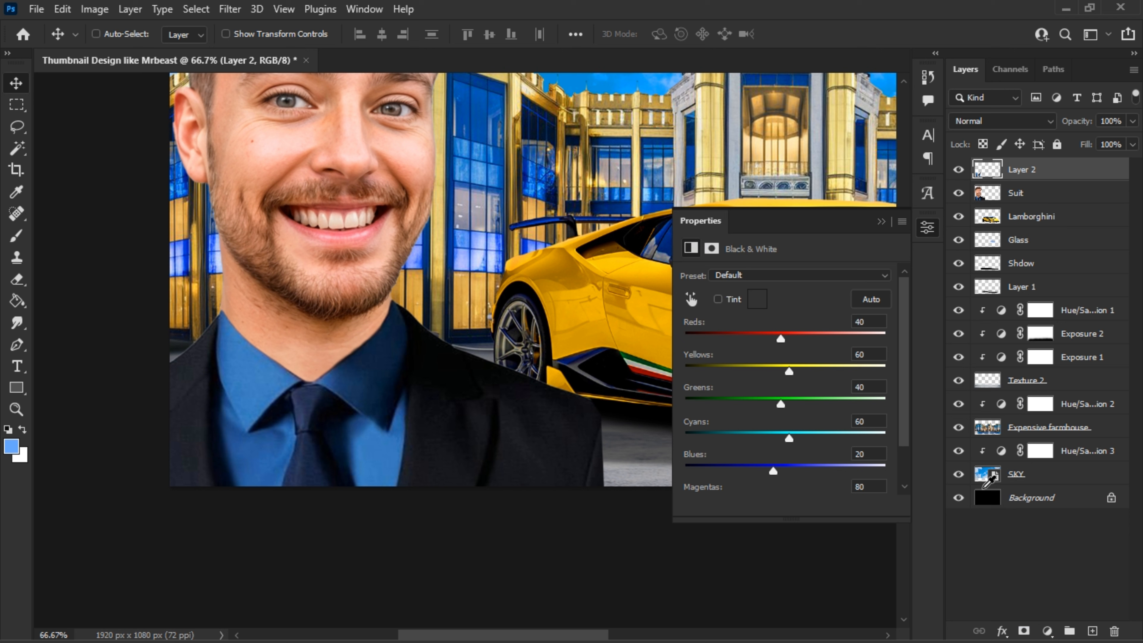
click(783, 506)
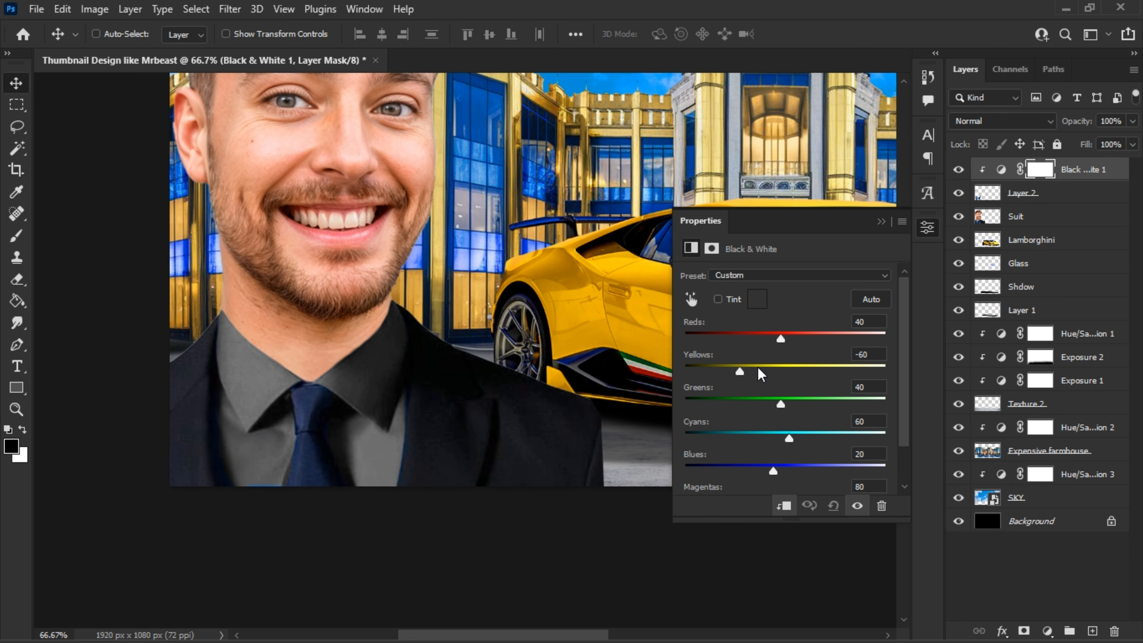
drag(758, 368, 769, 371)
drag(790, 439, 891, 438)
drag(773, 472, 810, 471)
click(881, 222)
- Clip an Exposure adjustment of +2.67 to the shirt, invert its mask and paint the brightening over the darker collar side
click(1047, 631)
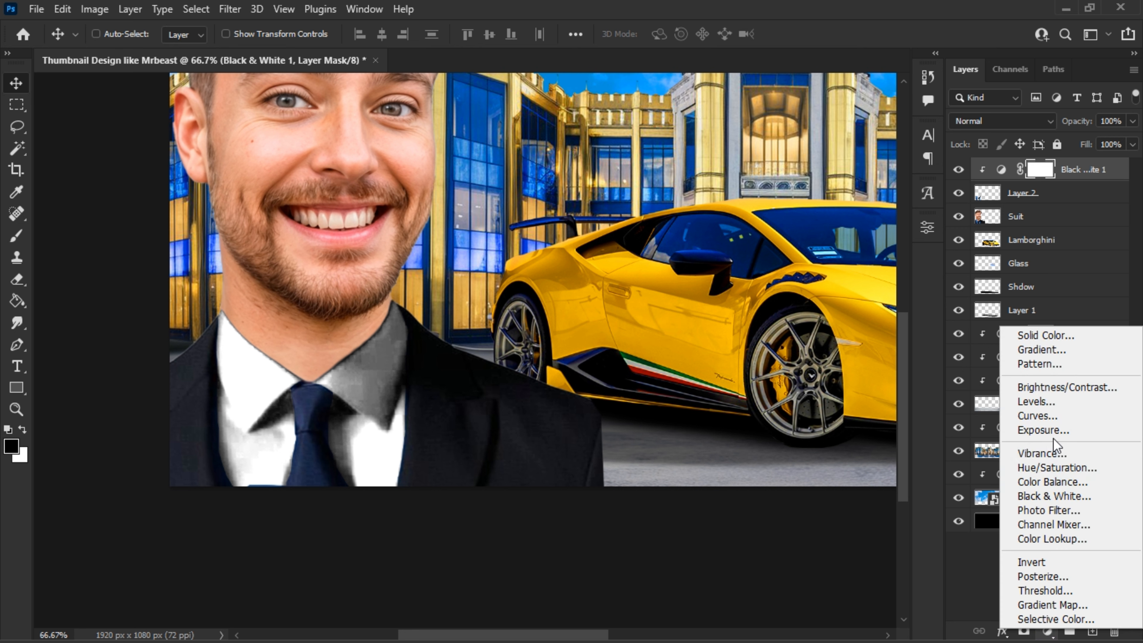
click(1044, 430)
drag(785, 313, 826, 320)
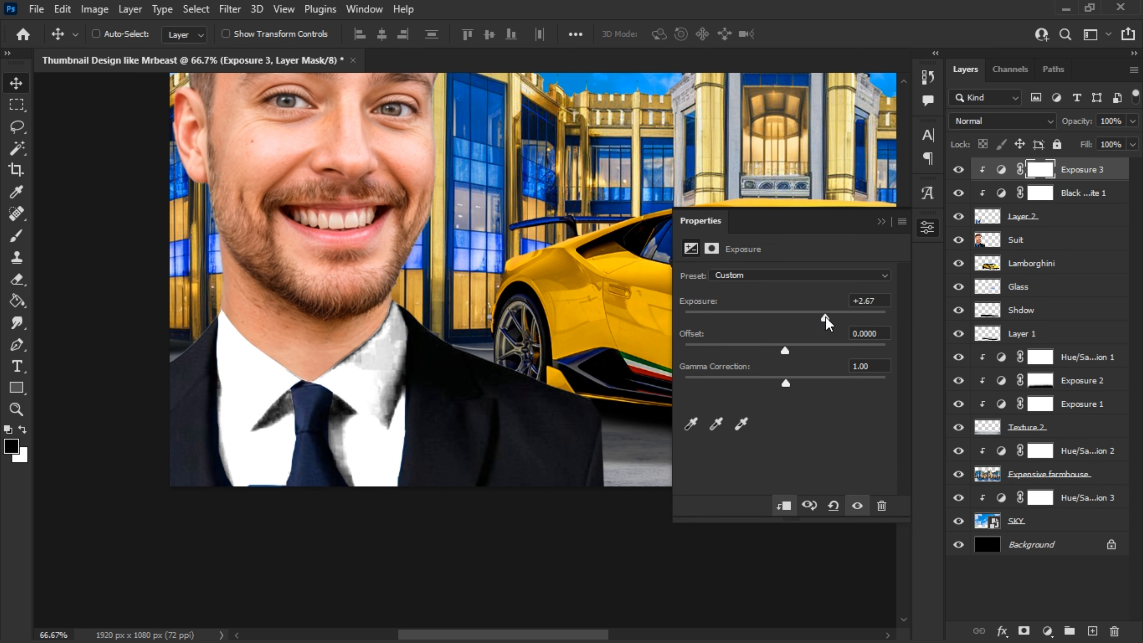
key(ctrl+i)
key(b)
key(x)
mouse_move(342, 361)
mouse_down()
mouse_move(374, 396)
mouse_move(378, 352)
mouse_move(373, 370)
mouse_up()
click(882, 223)
- Select the tie on the Suit layer with the Magnetic Lasso, complete its lower edge with the Lasso and copy it to a new layer
click(1035, 239)
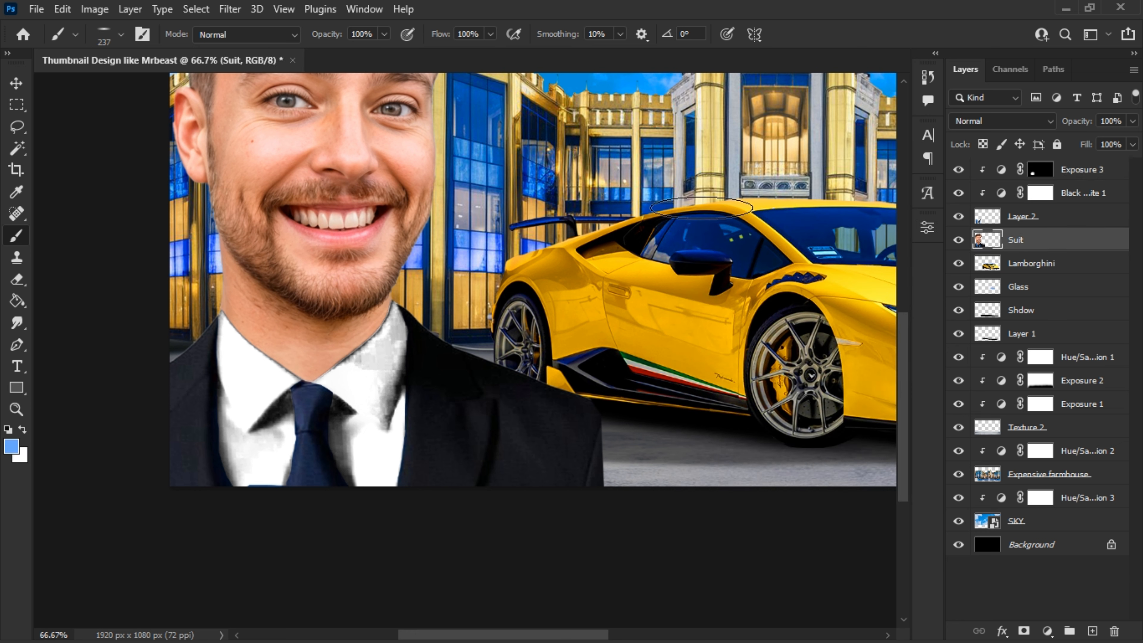
click(14, 130)
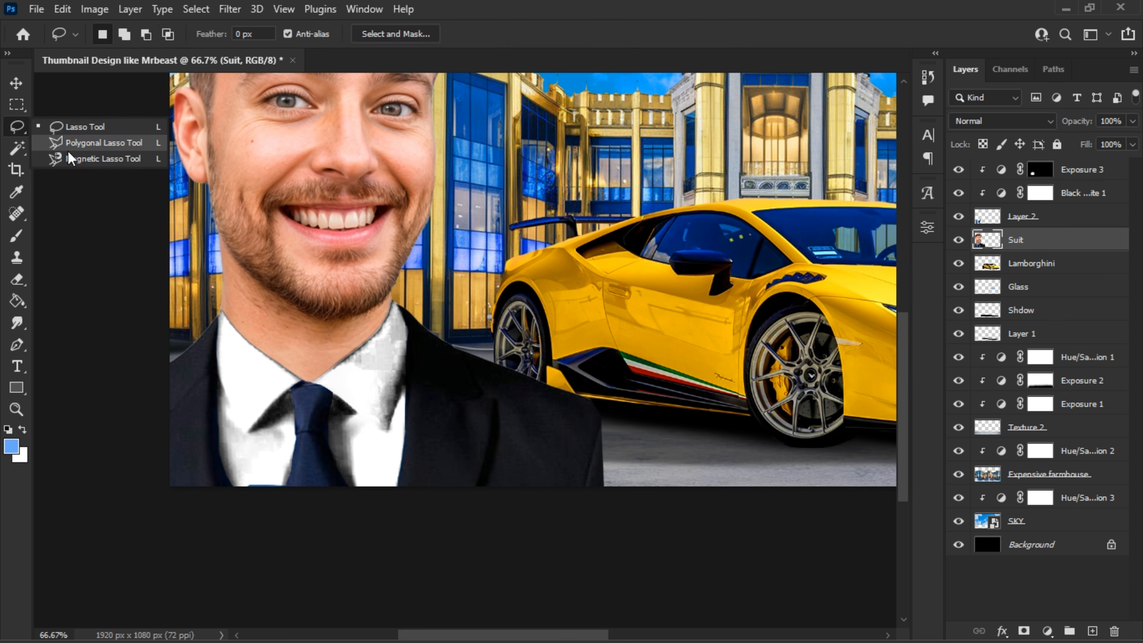
click(103, 159)
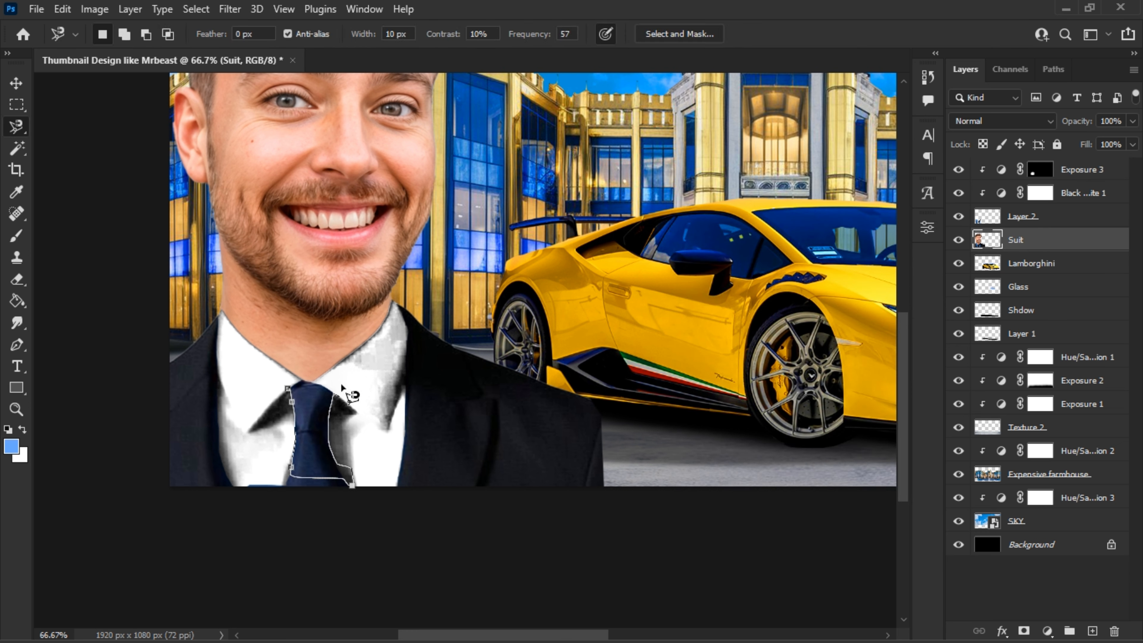
click(288, 389)
right_click(18, 128)
click(56, 129)
mouse_move(293, 468)
mouse_down()
mouse_move(315, 498)
mouse_move(346, 478)
mouse_up()
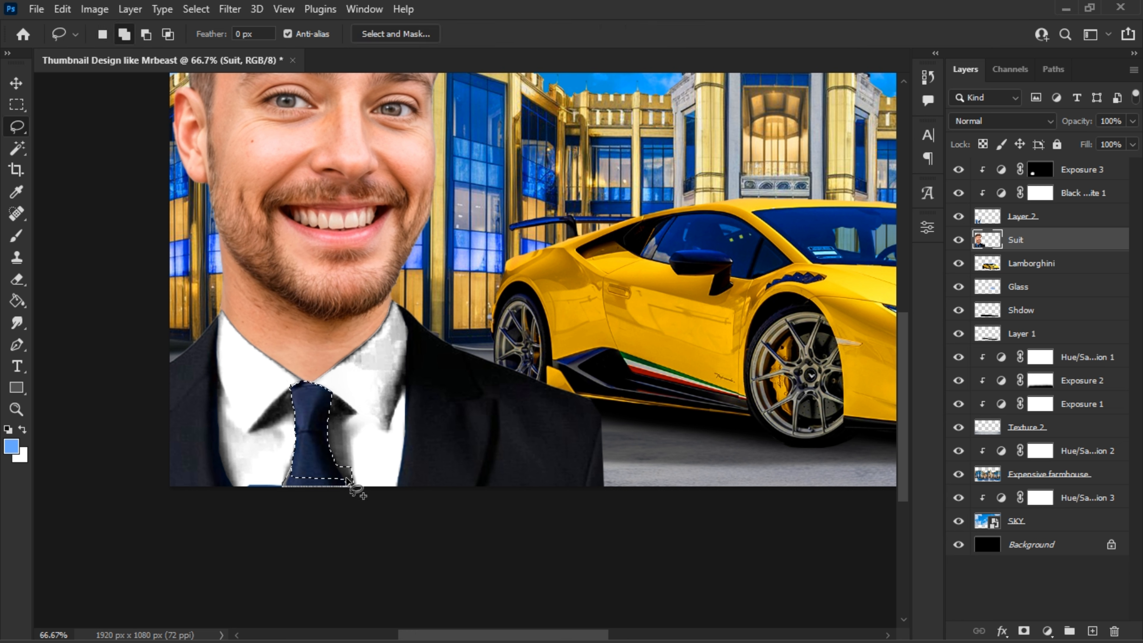
key(ctrl+j)
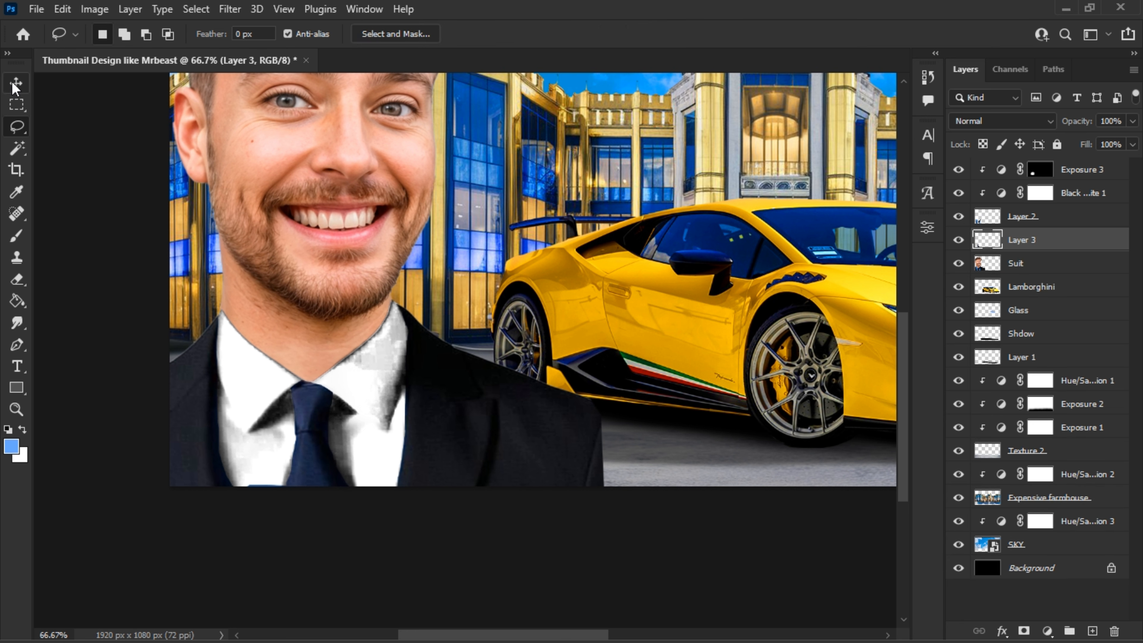
- Clip a Black & White adjustment to the tie layer with Reds -131, Greens 206, Cyans 250 and Blues 217
click(16, 85)
click(1045, 630)
click(1049, 490)
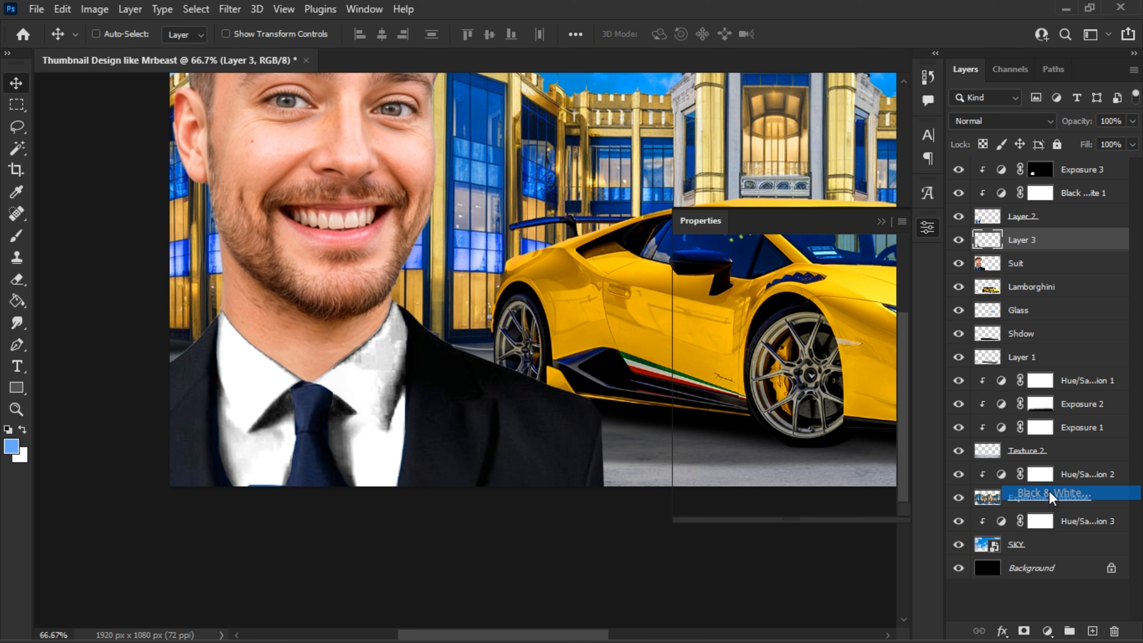
click(784, 506)
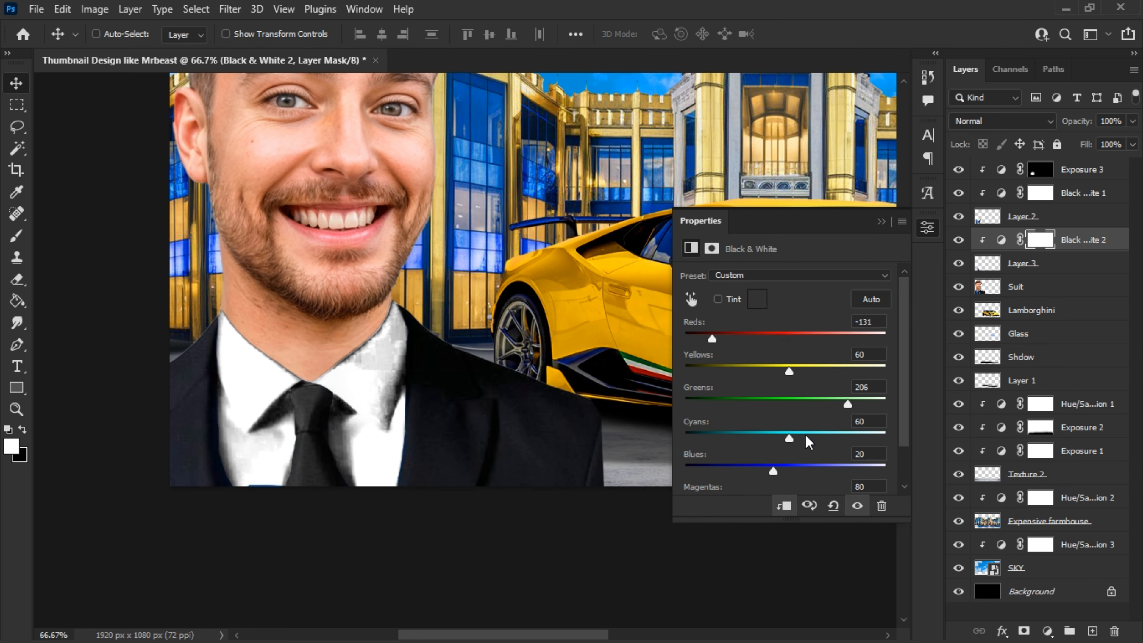
drag(808, 442, 866, 441)
drag(787, 475, 854, 473)
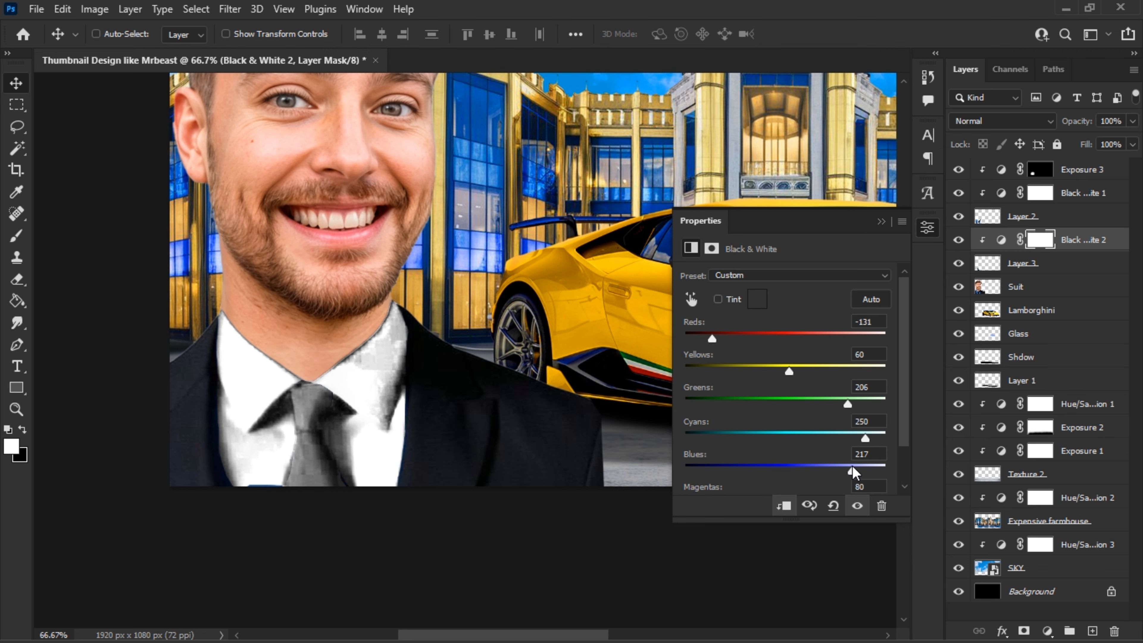
click(886, 222)
- Add a red ff0012 Solid Color fill in Multiply mode above the tie's Black & White adjustment and clip it to the tie
click(1047, 631)
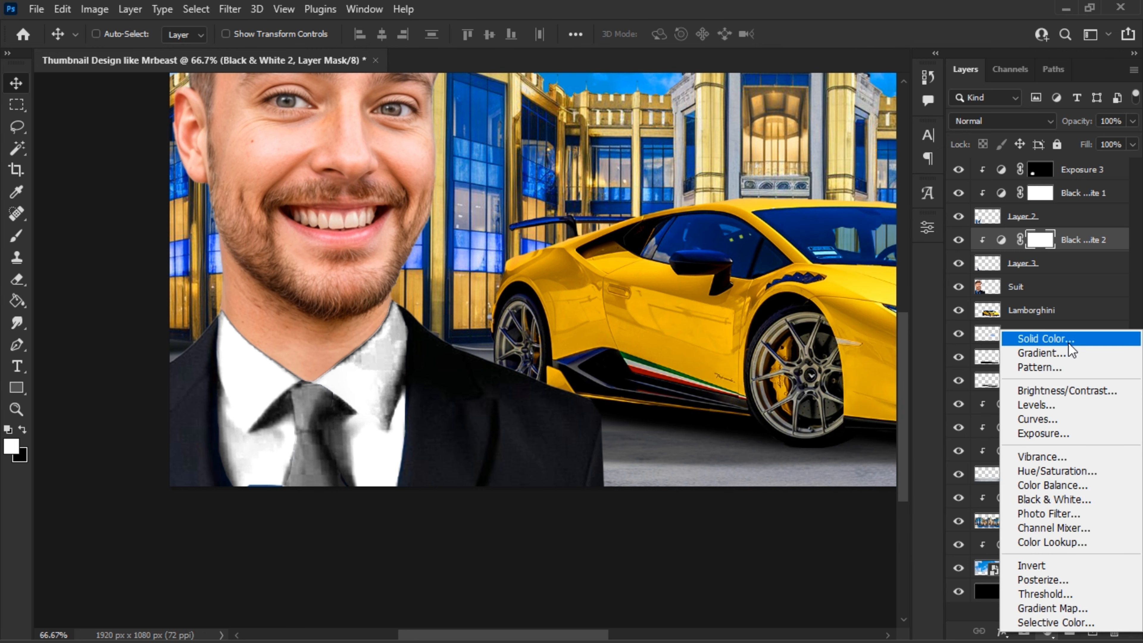
click(1033, 409)
drag(837, 338, 824, 325)
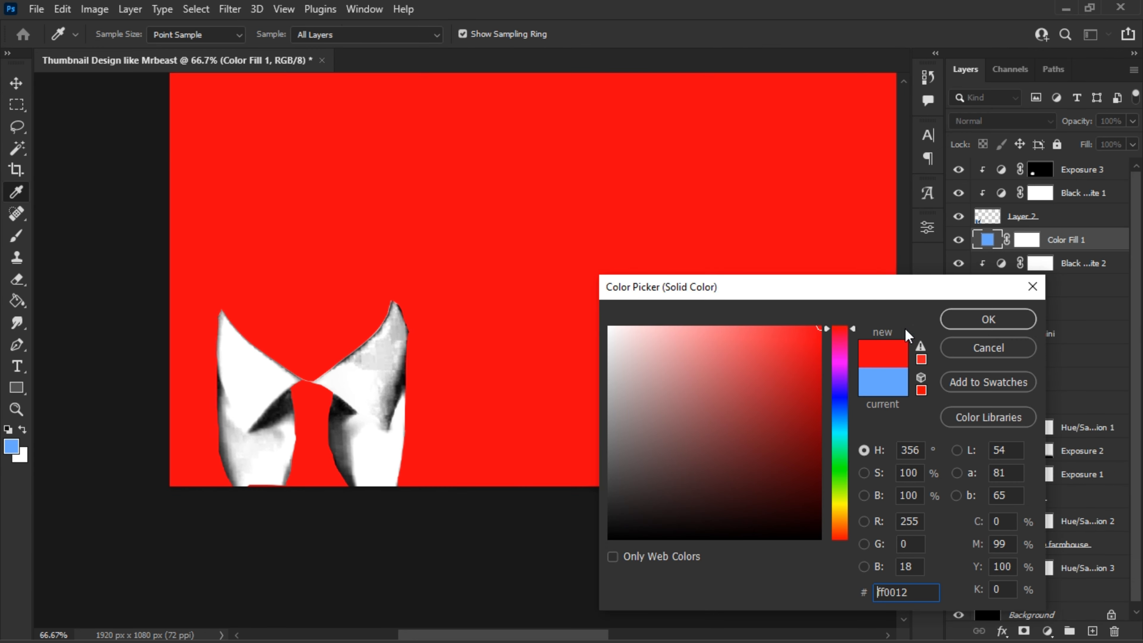
click(947, 328)
click(1005, 121)
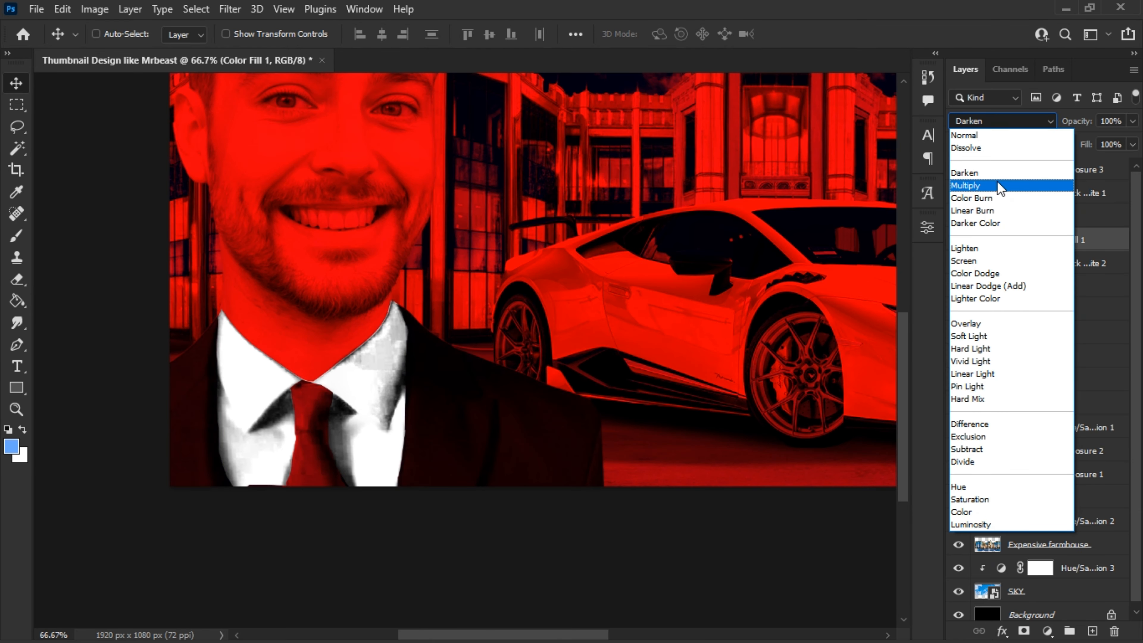
click(997, 185)
right_click(1090, 242)
click(1035, 350)
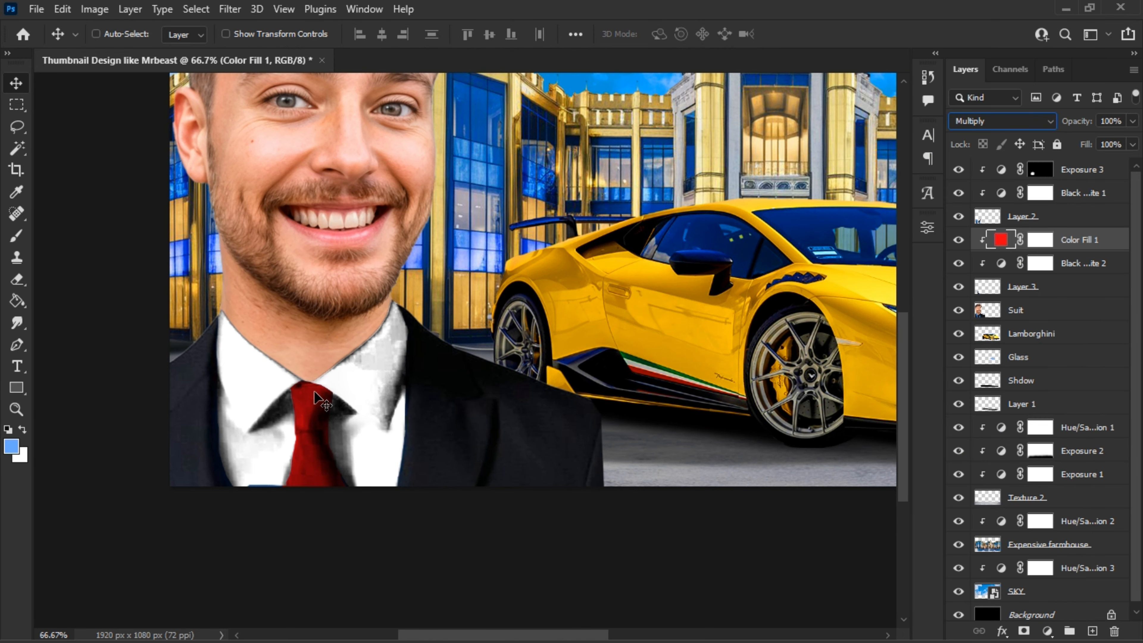
- Save the thumbnail document
key(ctrl+minus)
key(ctrl+minus)
key(ctrl+minus)
key(ctrl+s)
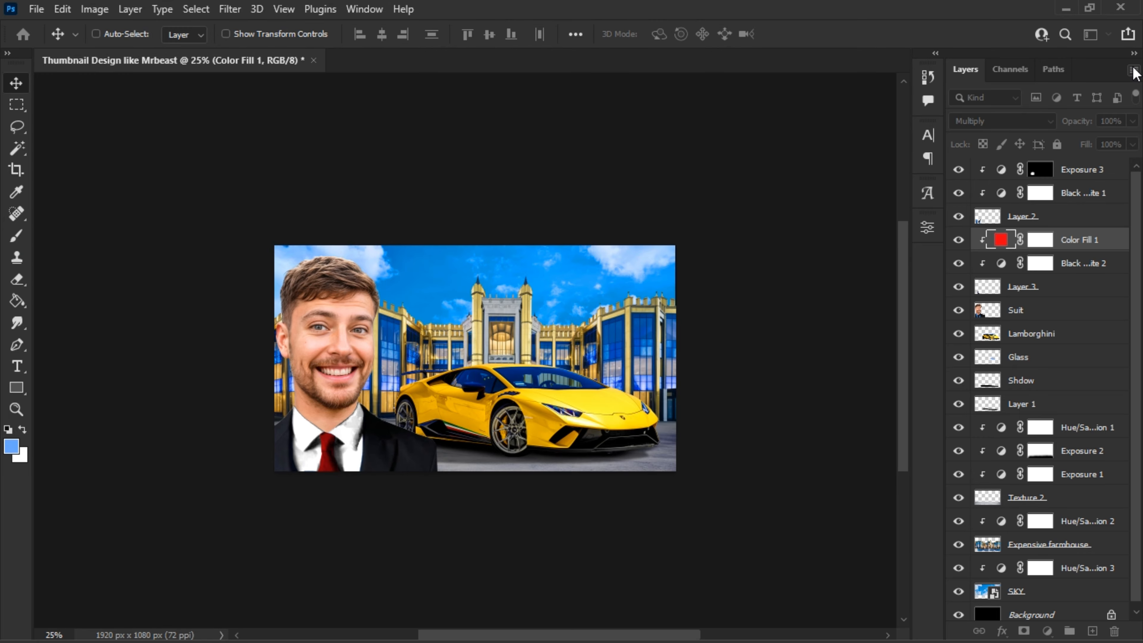
- Flatten the thumbnail into a single layer and start a Camera Raw Filter on it with Vignetting at -20
click(1134, 71)
click(973, 593)
click(230, 9)
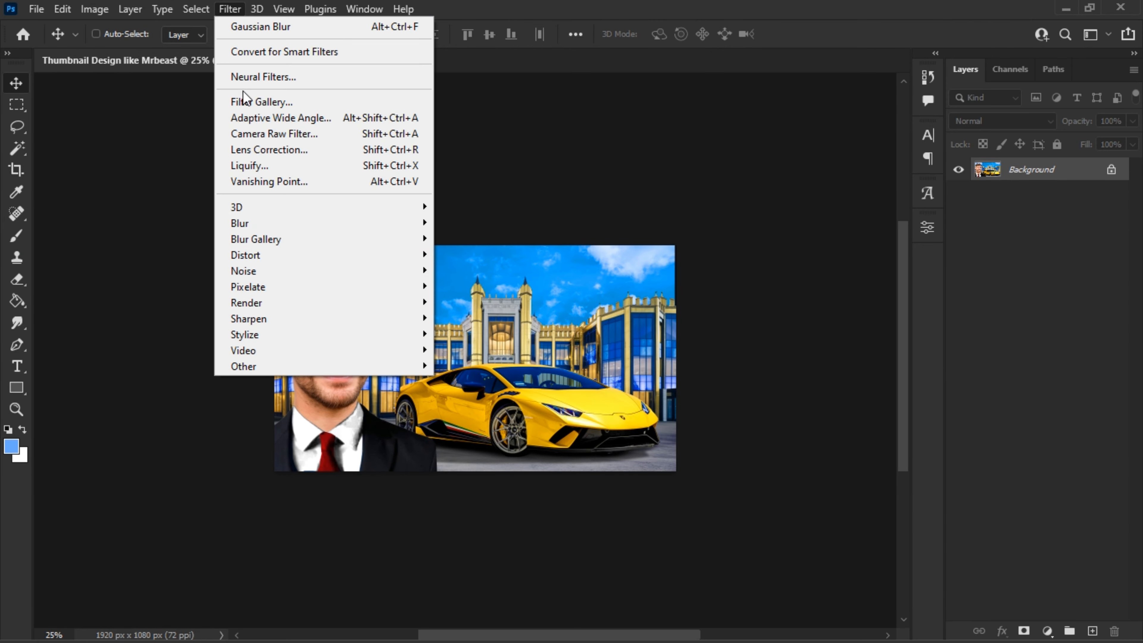
click(230, 132)
drag(906, 566, 889, 569)
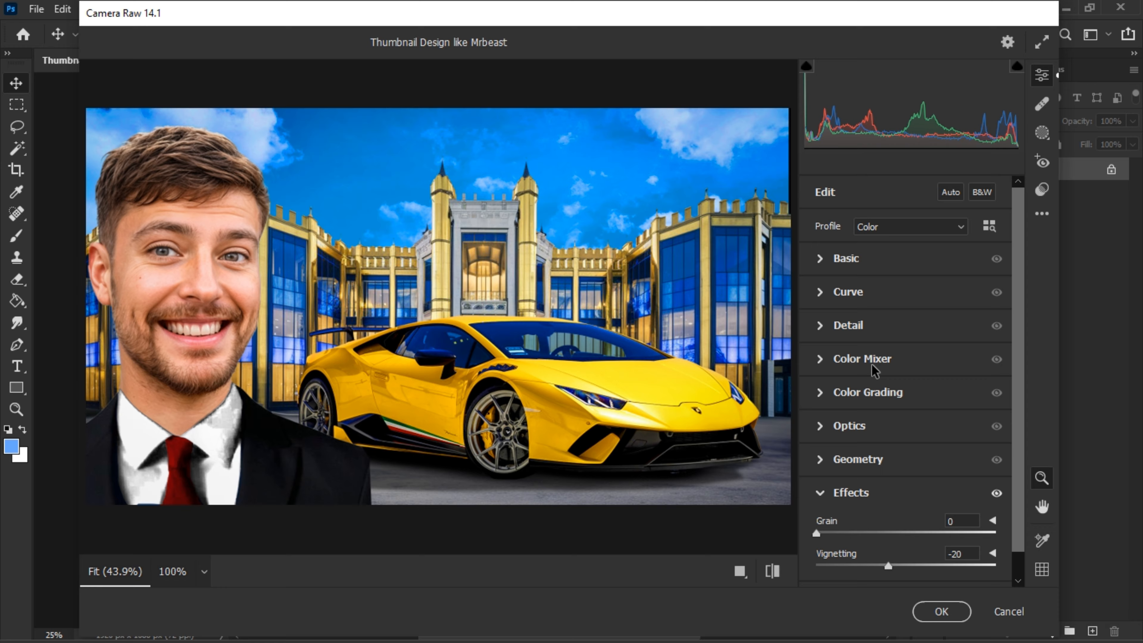
- Set the Basic adjustments to Exposure +0.10, Texture +66, Clarity -5, Dehaze +24 and Vibrance +32
click(820, 259)
mouse_move(906, 323)
mouse_down()
mouse_move(927, 324)
mouse_move(908, 323)
mouse_up()
drag(906, 489, 966, 488)
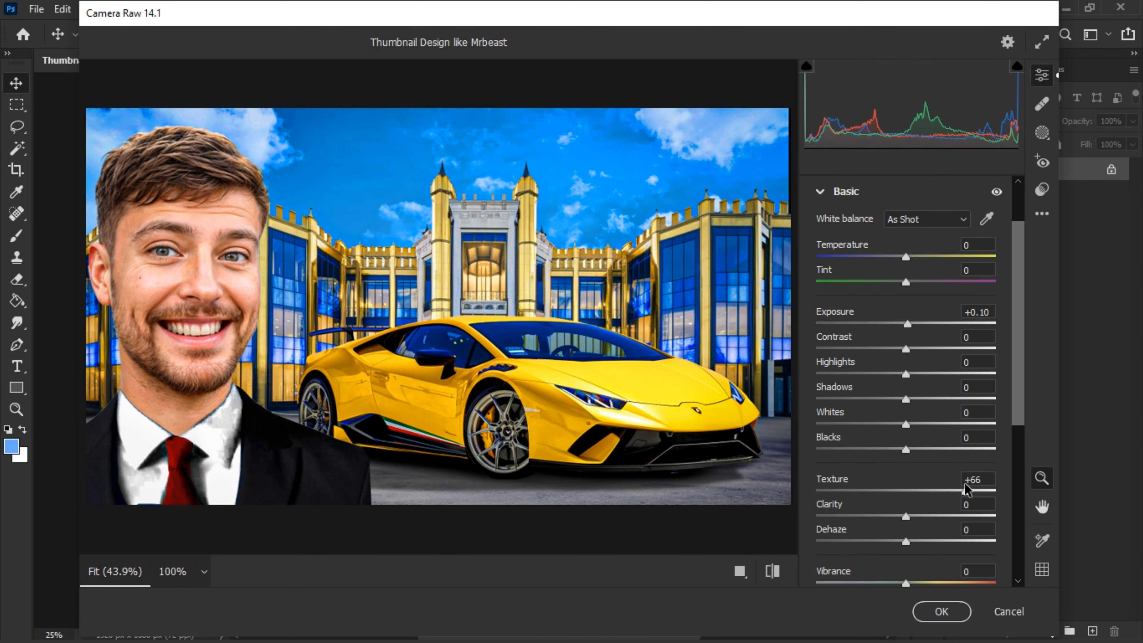
drag(883, 516, 937, 548)
scroll(925, 466, down, 2)
scroll(903, 398, down, 10)
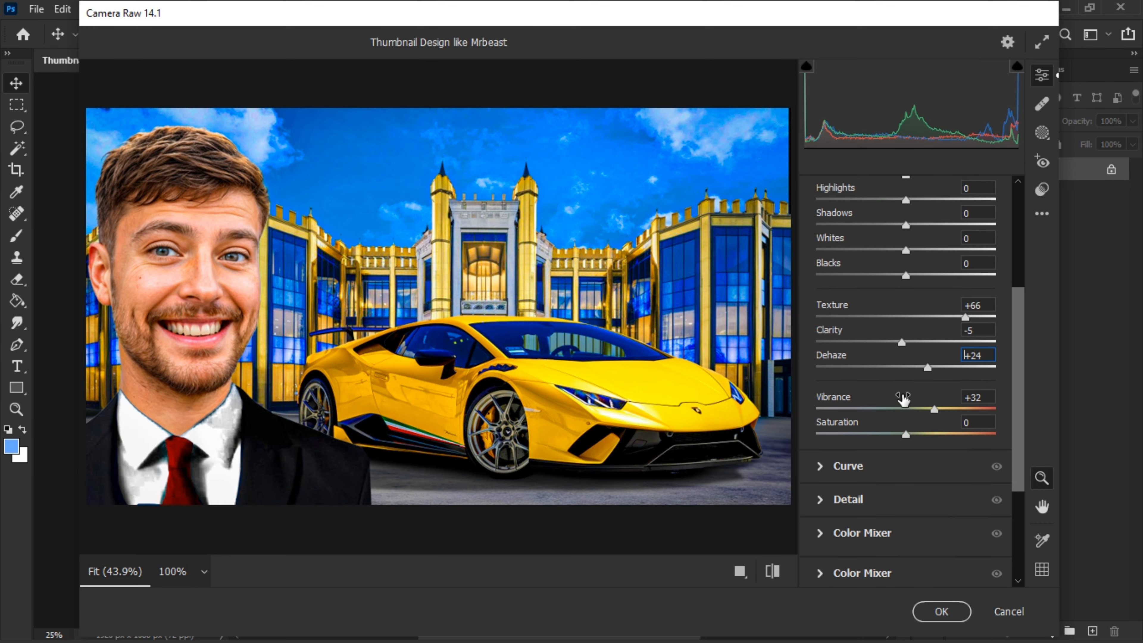
- Strengthen the Camera Raw Vignetting to -31 and apply the filter to the flattened image
click(827, 537)
click(882, 565)
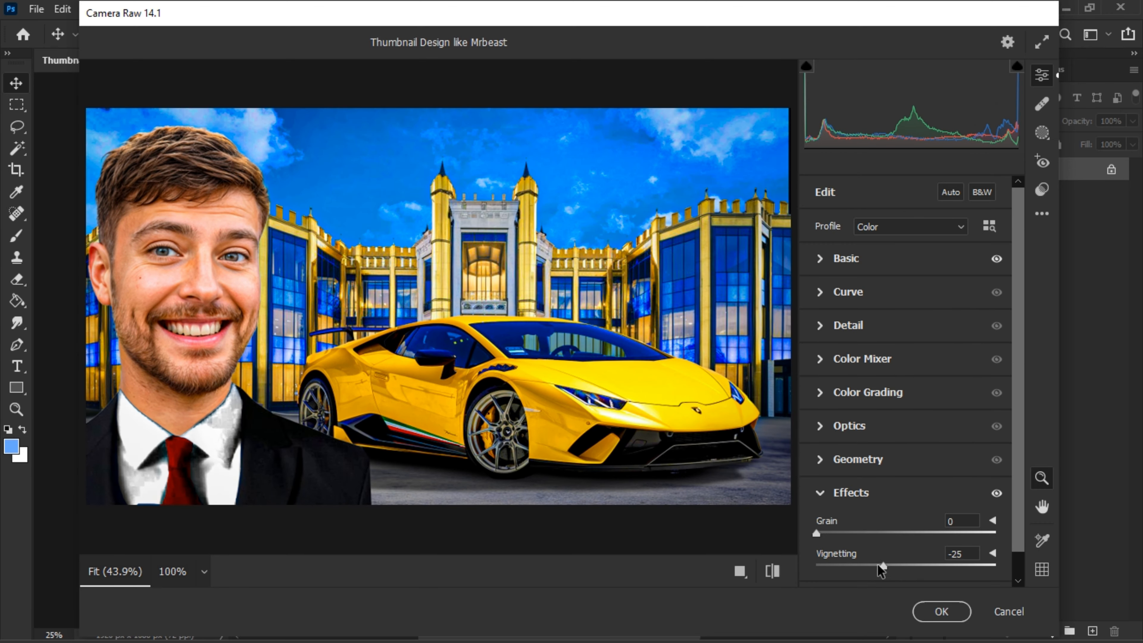
click(941, 612)
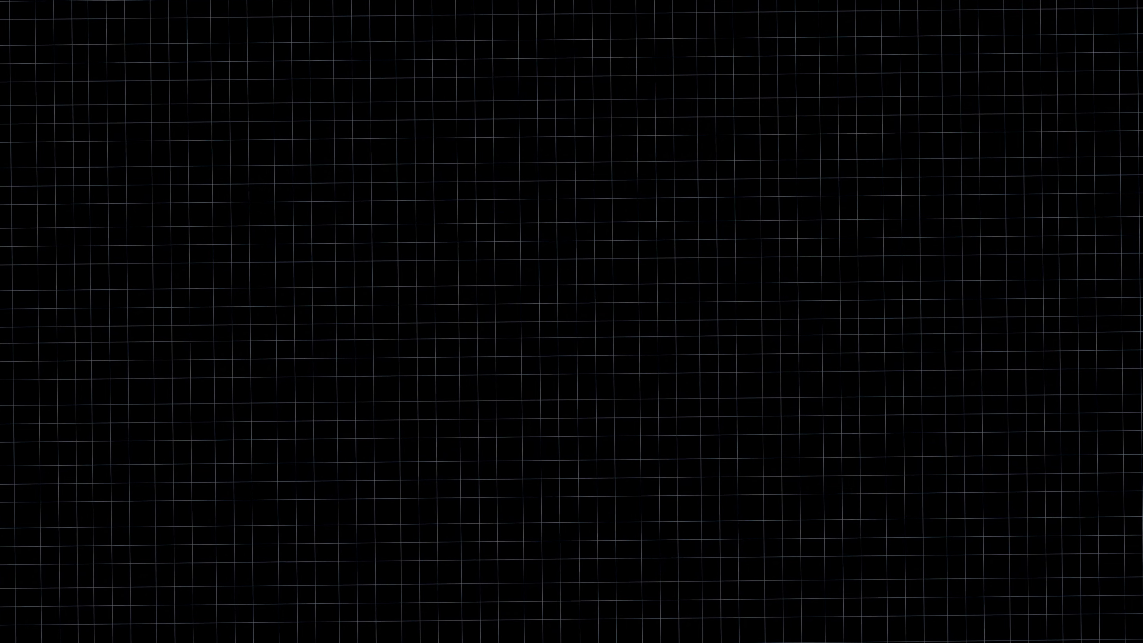